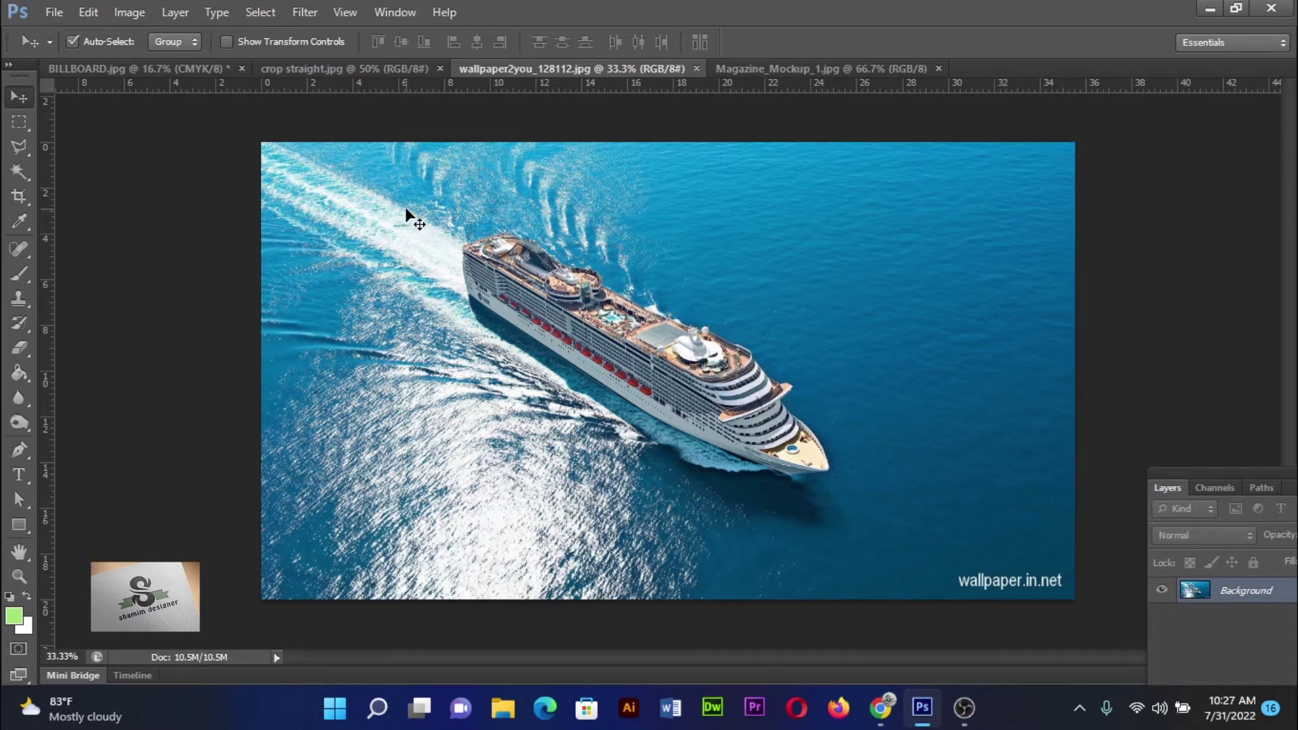
Activate the standard Crop tool and pull the top-right crop corner inward.
click(18, 197)
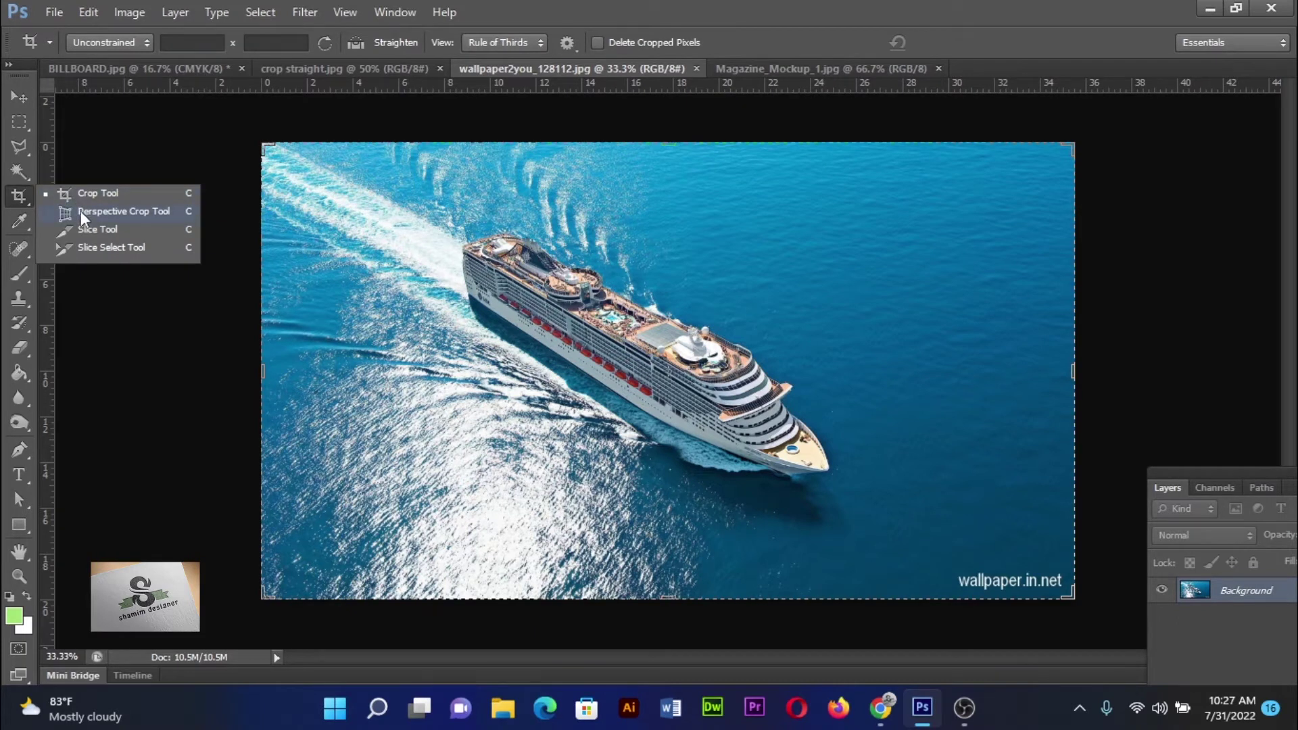
click(19, 196)
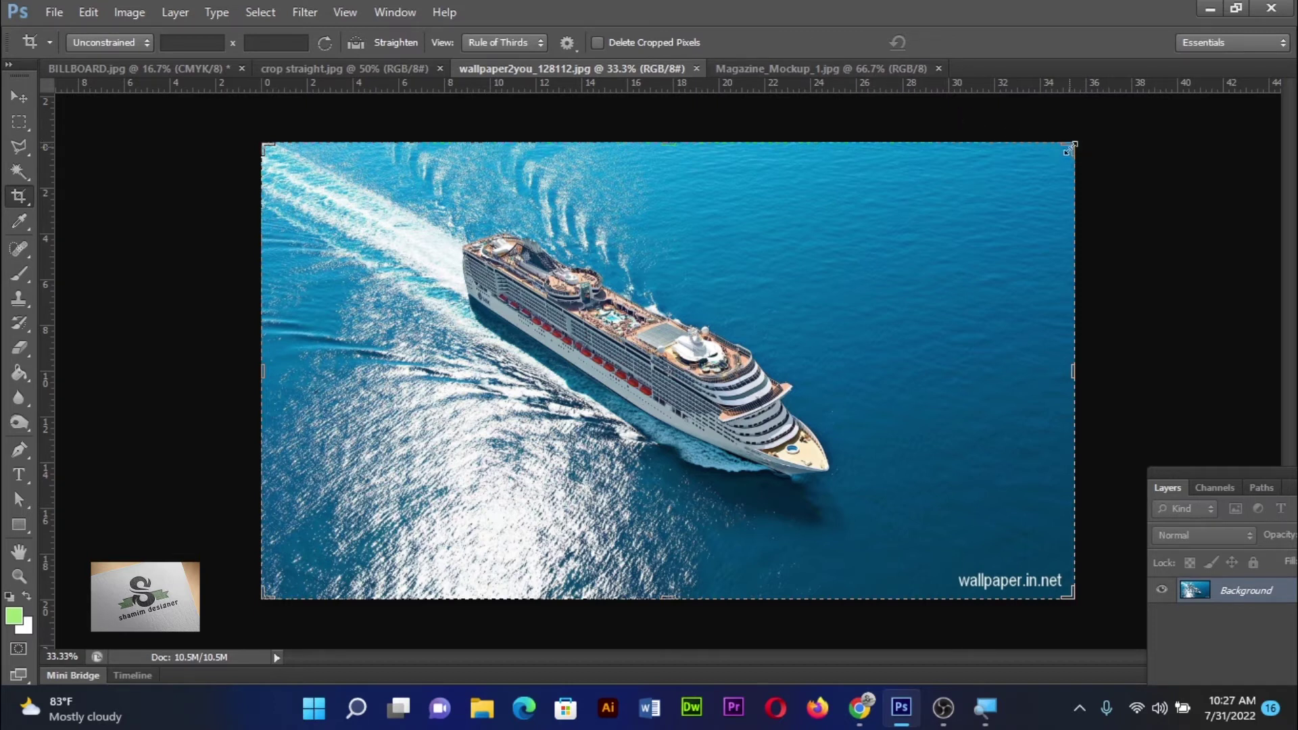
mouse_move(1069, 149)
mouse_down()
mouse_move(967, 149)
mouse_move(953, 173)
mouse_move(980, 170)
mouse_up()
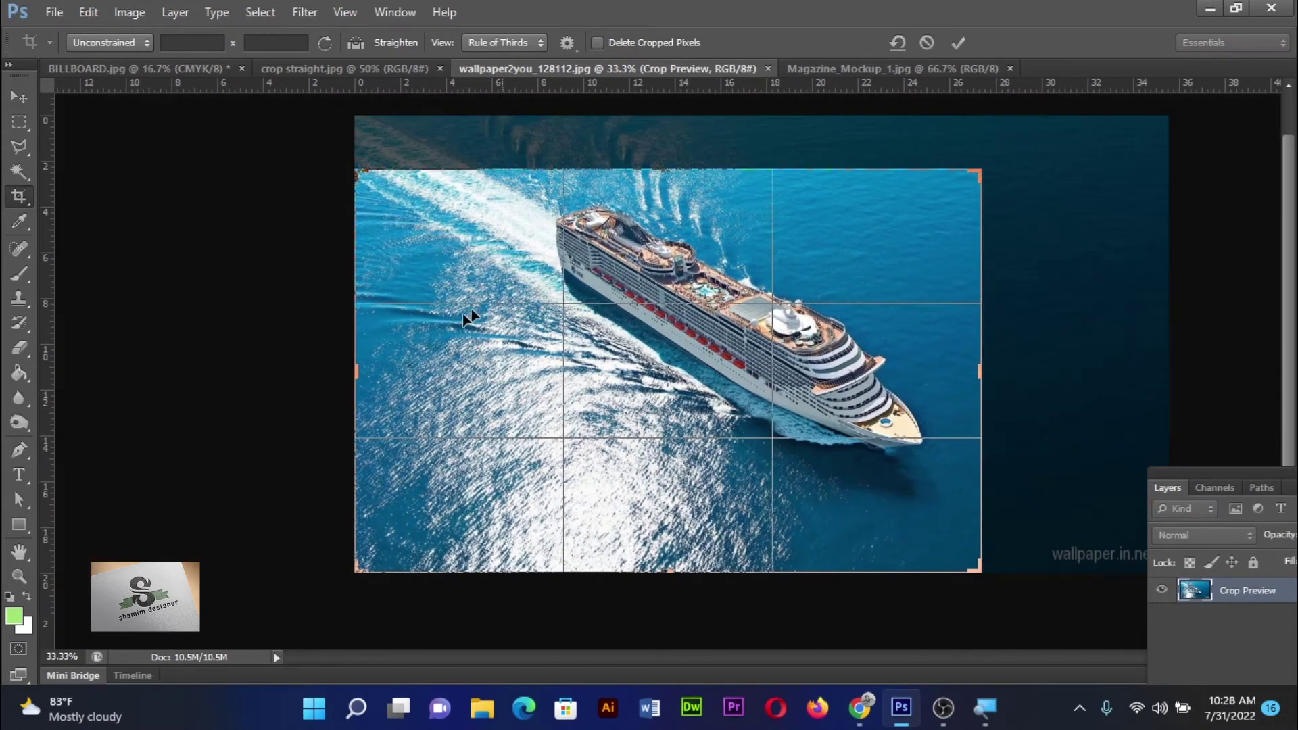
Tighten the crop from the left and bottom, reposition the ship, and apply it.
drag(351, 372, 449, 368)
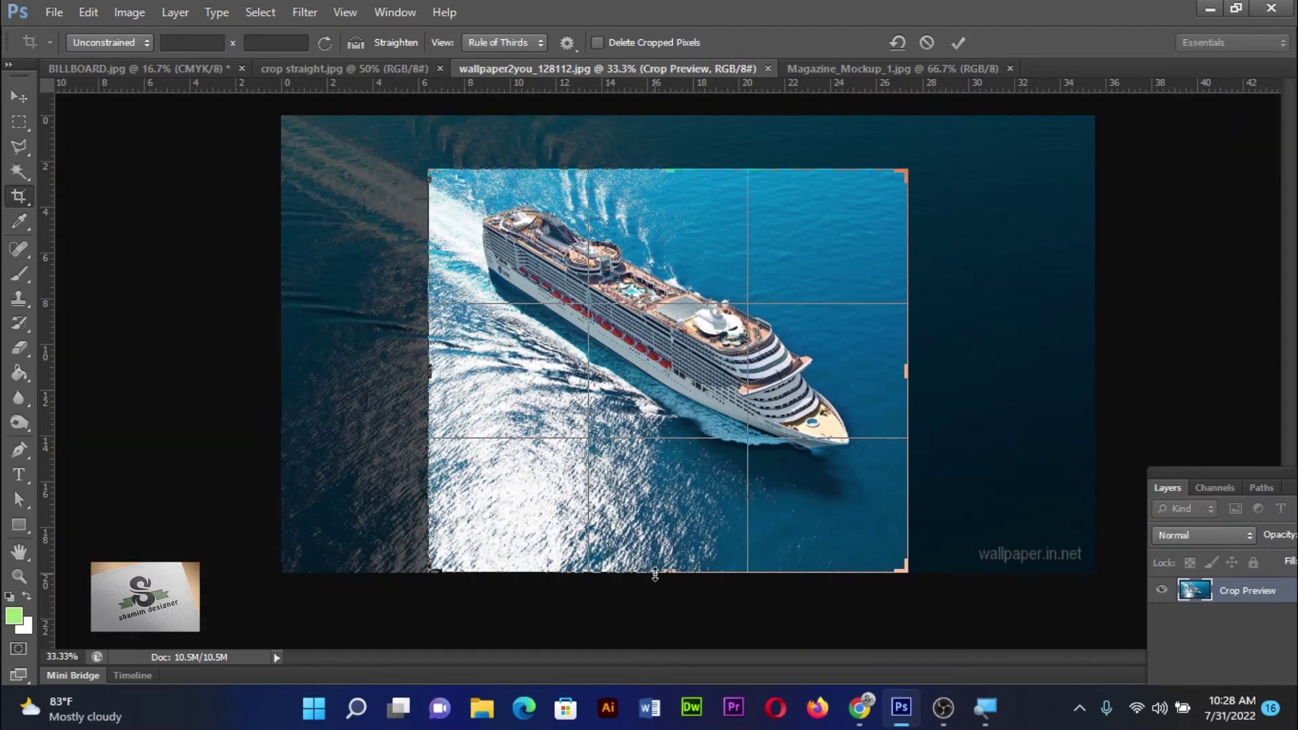
drag(648, 570, 666, 522)
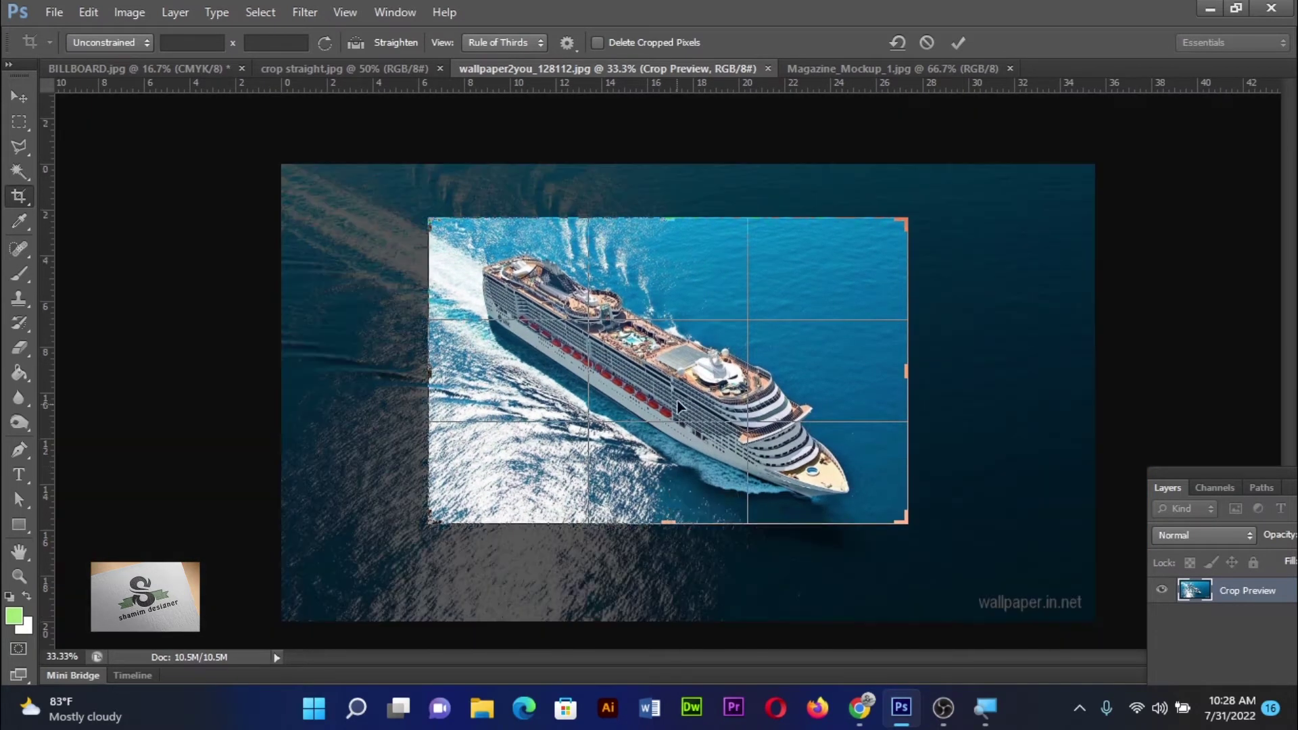
drag(678, 406, 703, 355)
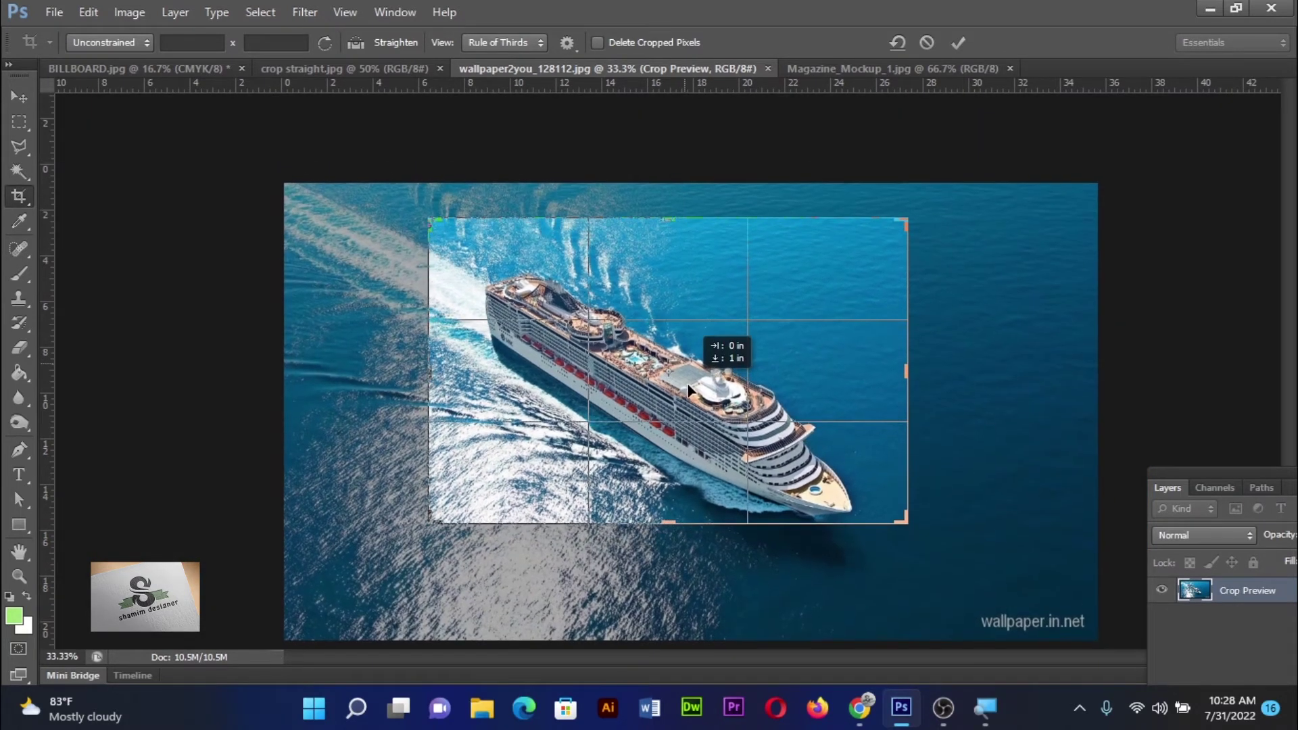
drag(703, 355, 705, 350)
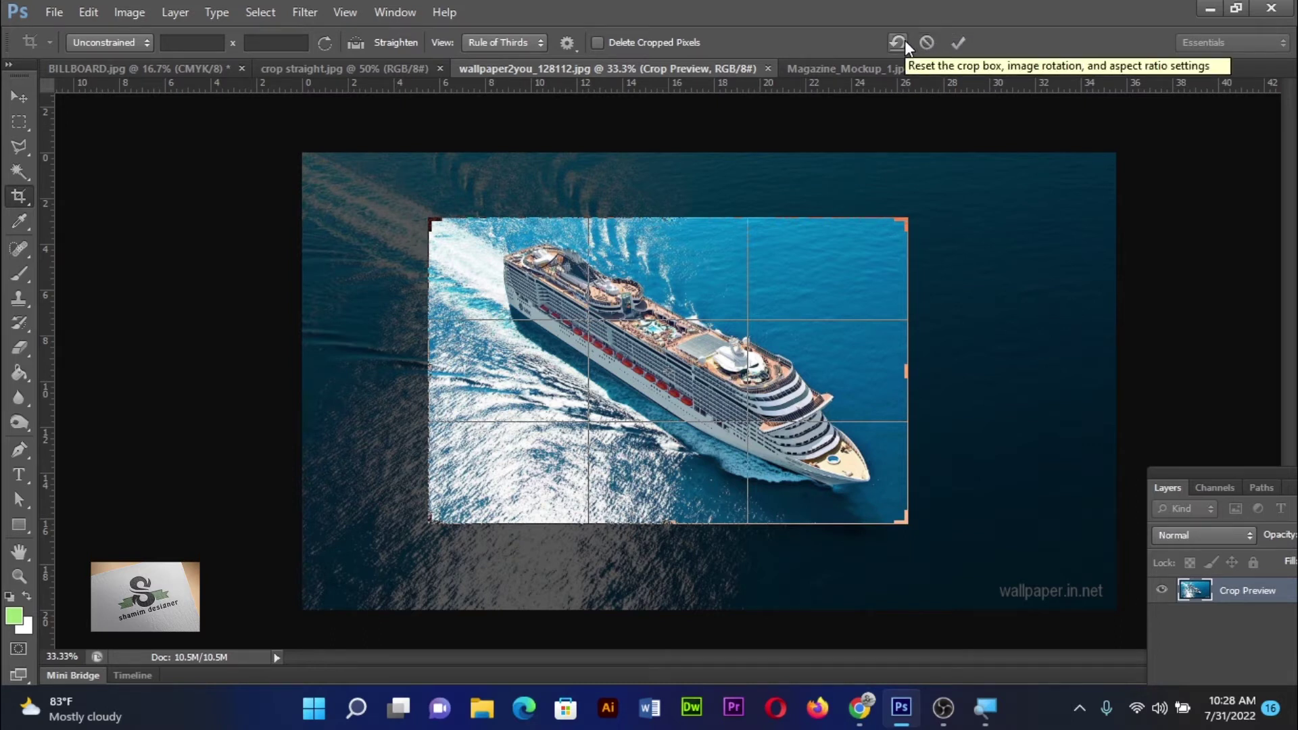
click(961, 42)
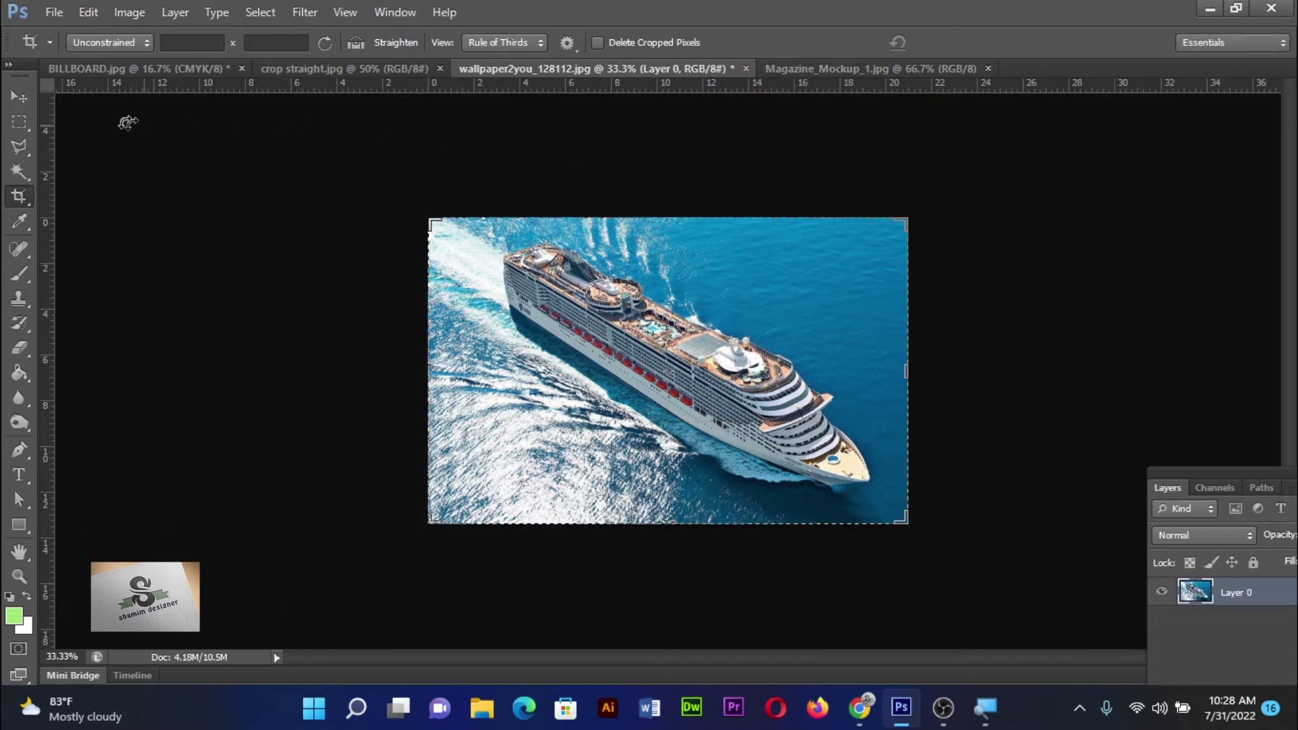
Undo the applied crop to bring back the full uncropped ship photo.
click(21, 96)
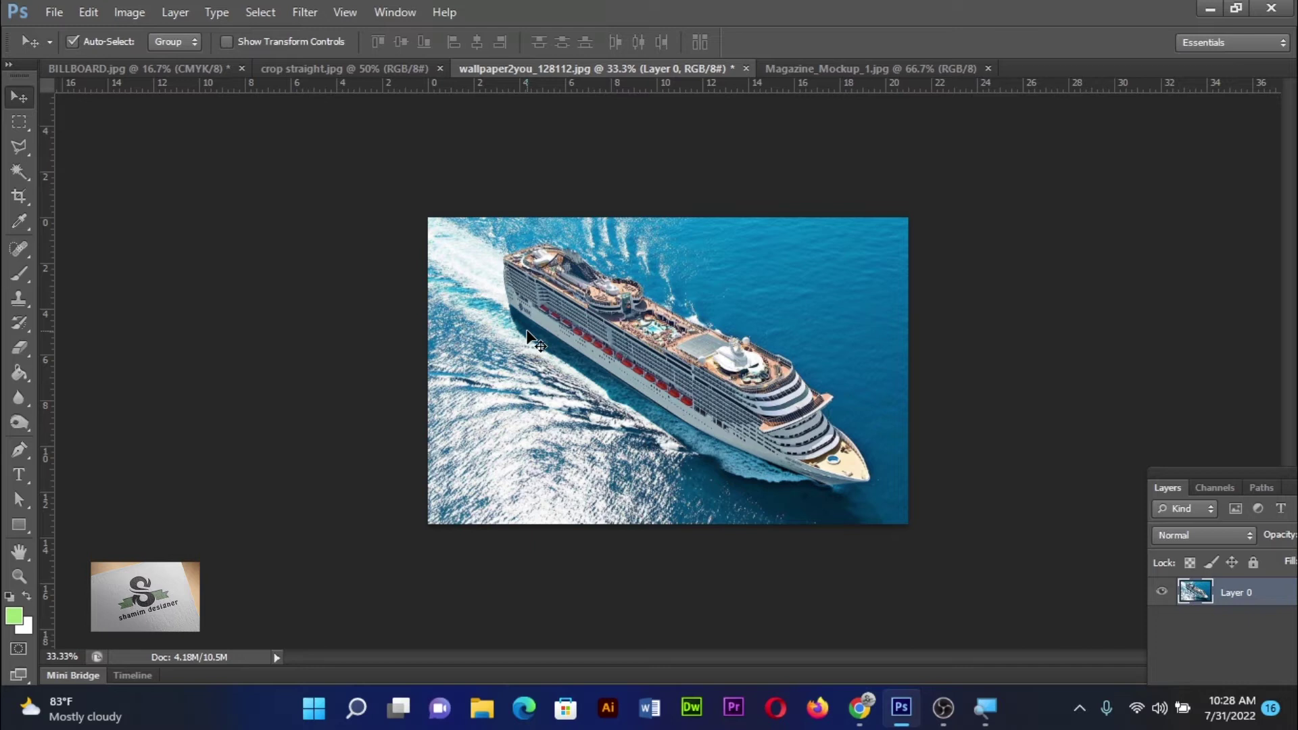
key(ctrl+z)
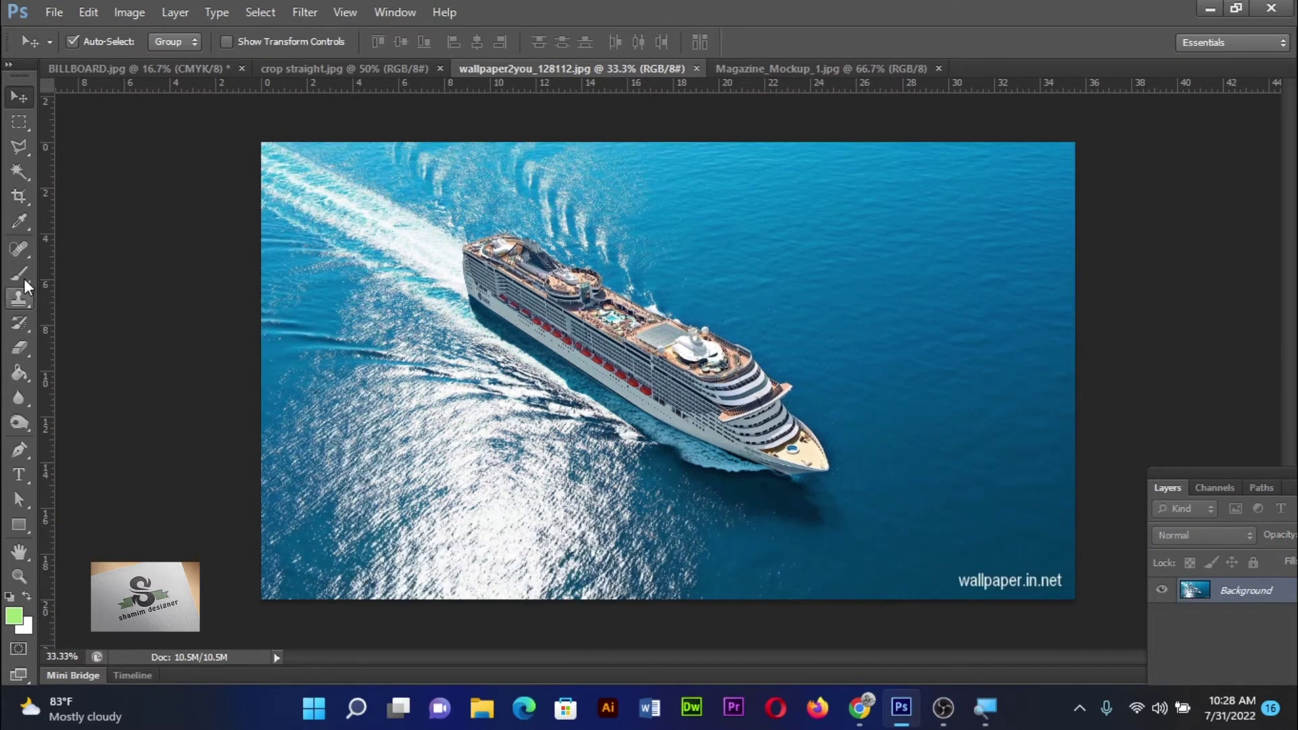
click(19, 195)
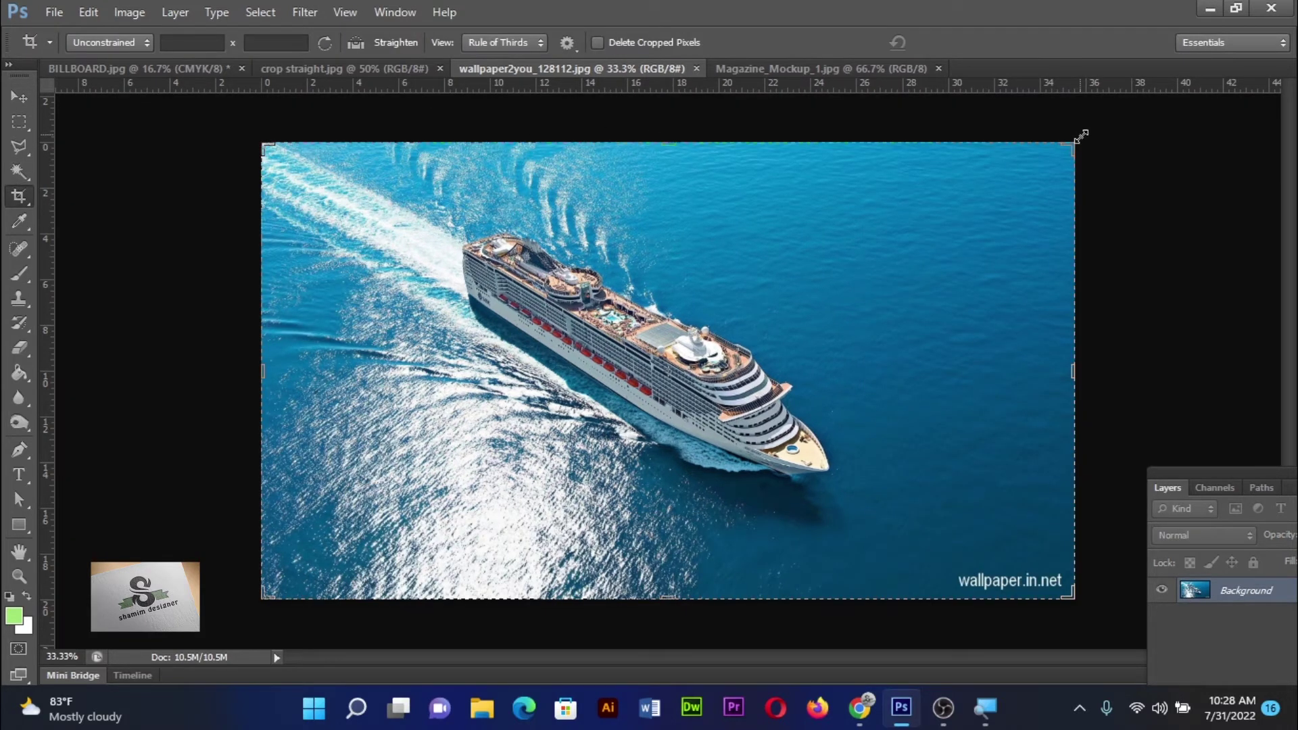
Try a crop from the top-right corner and left edge, cancel it, and show ratio presets.
drag(1075, 140, 956, 169)
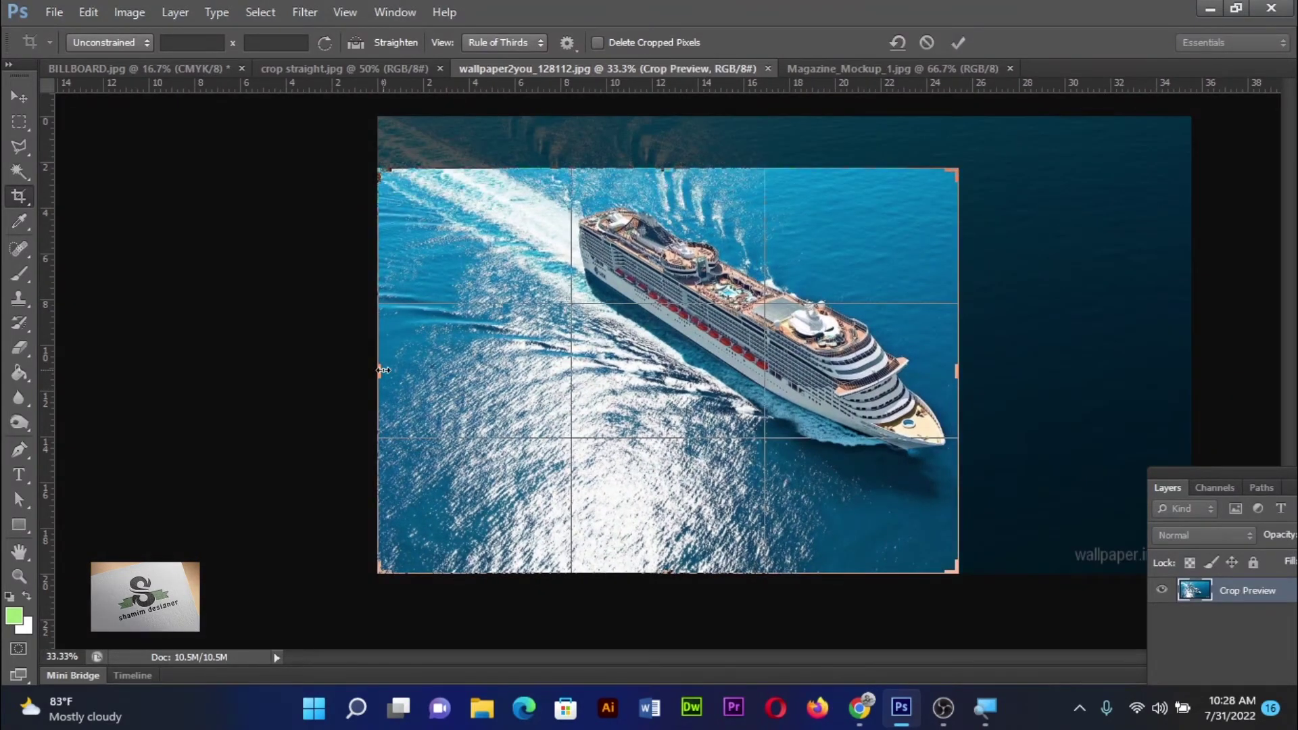
drag(380, 371, 486, 353)
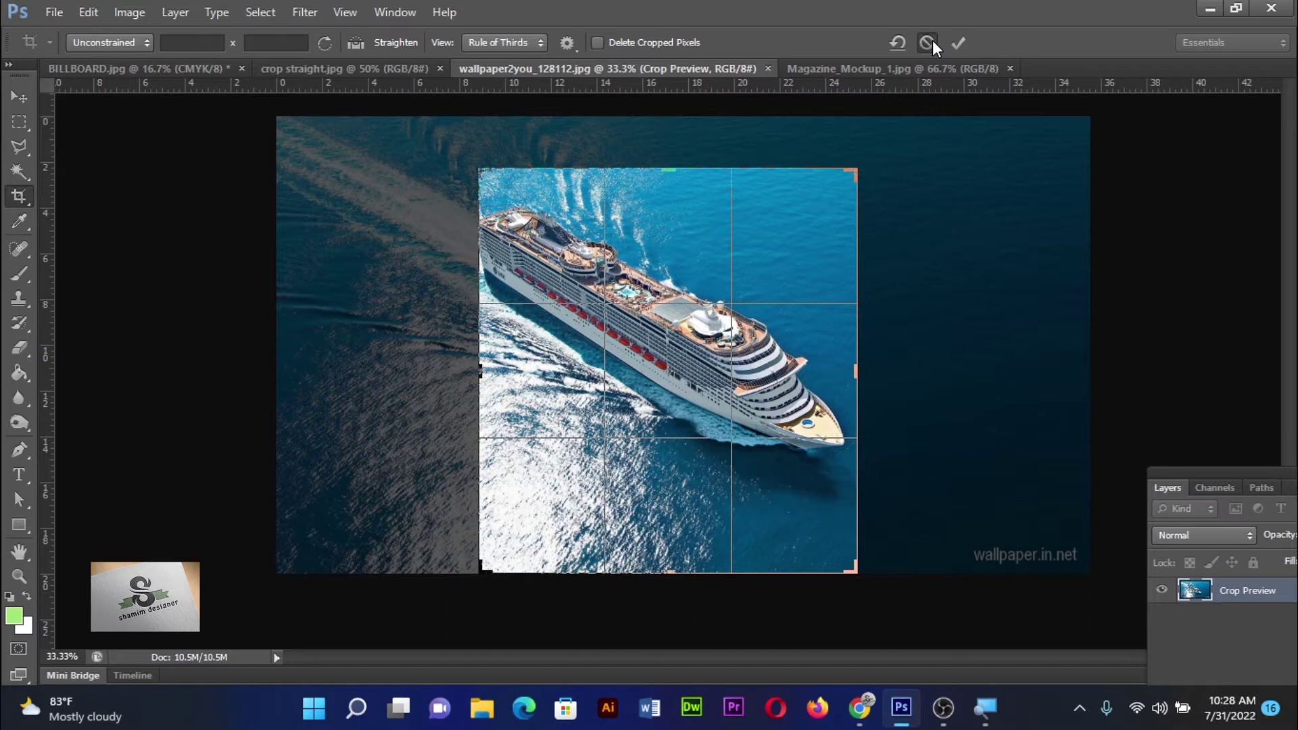
click(927, 43)
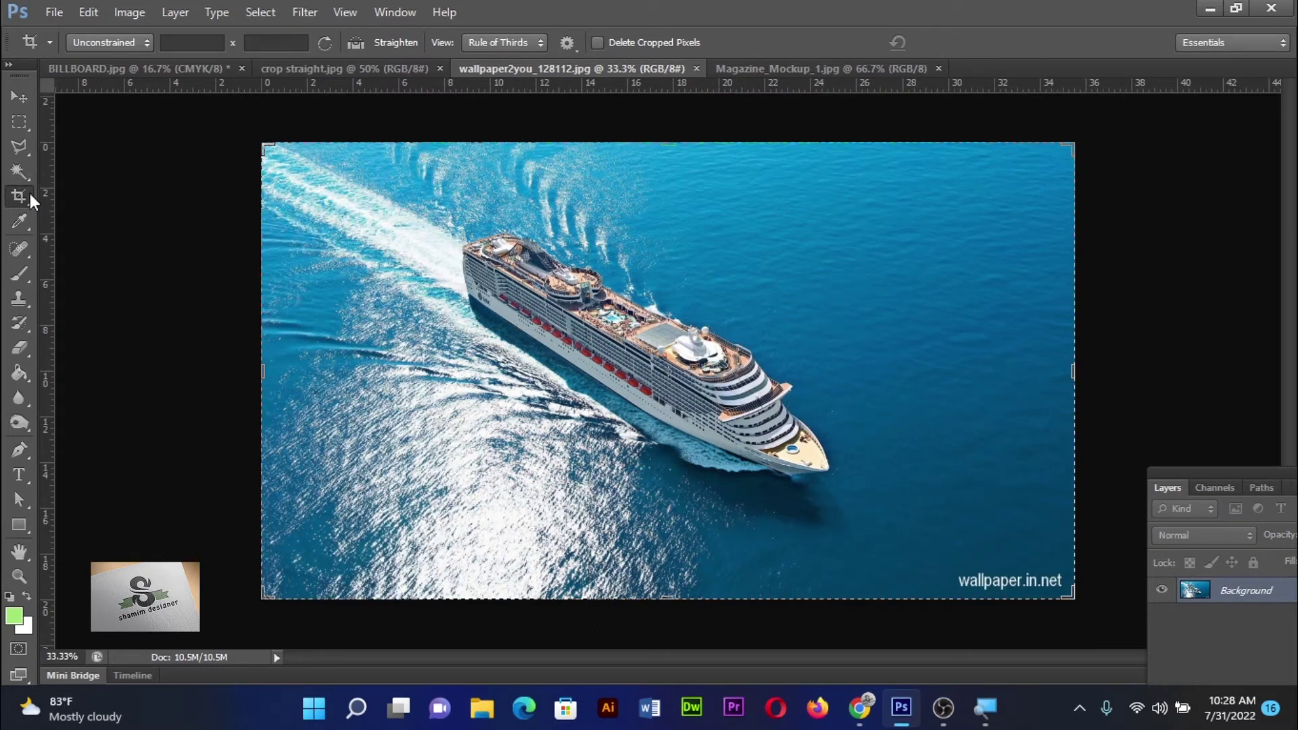
click(116, 43)
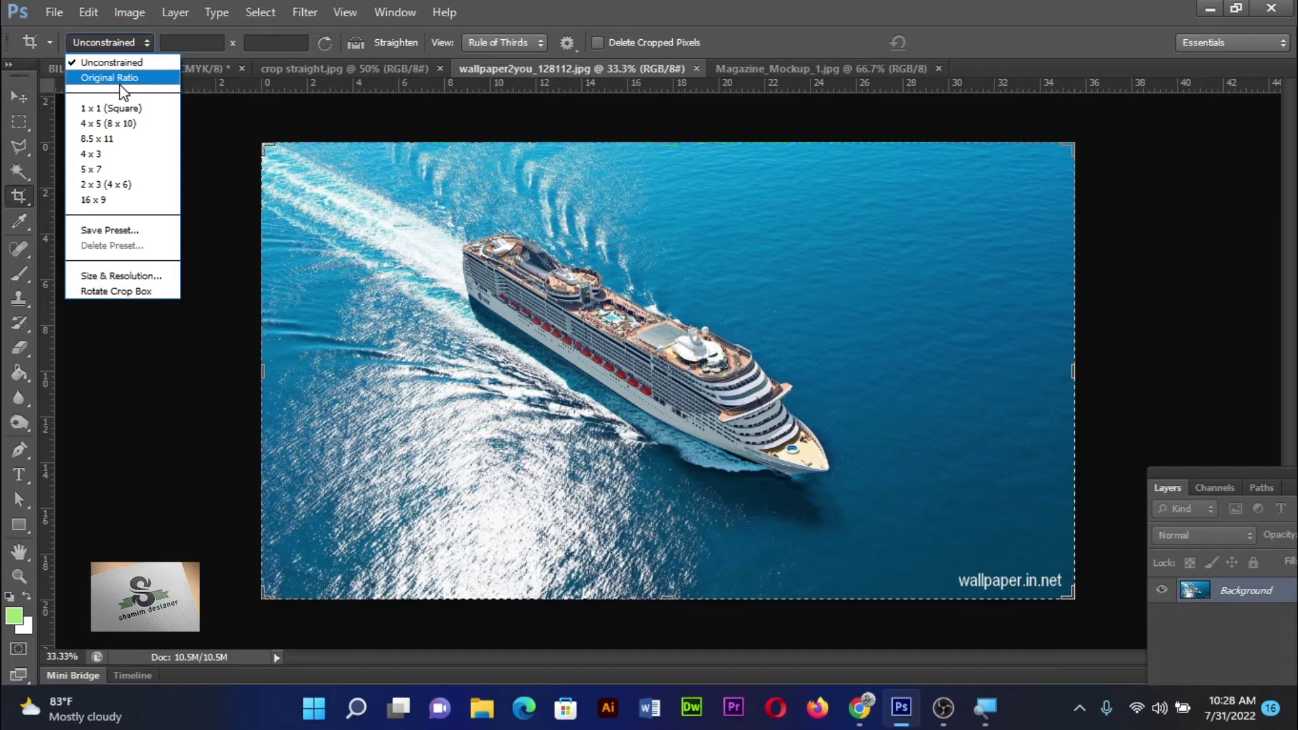
Set the crop ratio to Original Ratio, test a proportional corner crop, then cancel it.
click(120, 84)
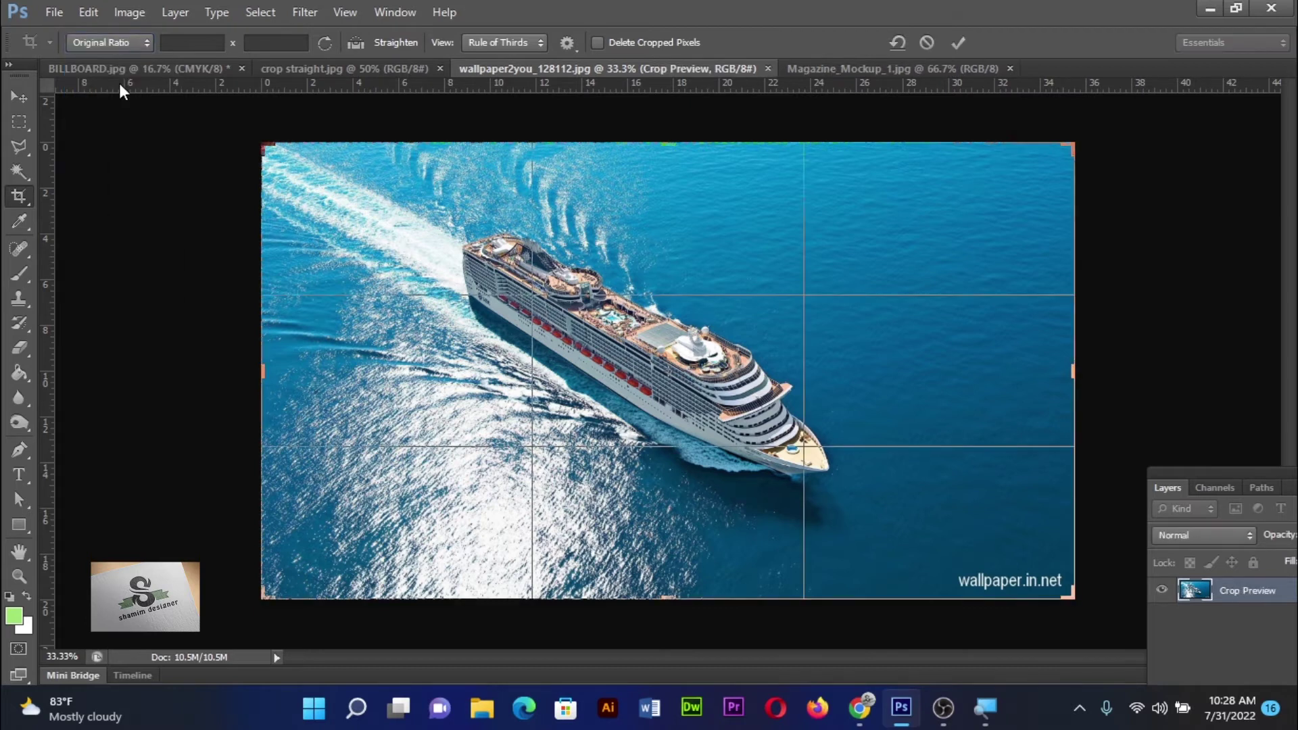
mouse_move(1071, 144)
mouse_down()
mouse_move(1012, 176)
mouse_move(922, 143)
mouse_move(929, 178)
mouse_move(1028, 174)
mouse_move(961, 186)
mouse_up()
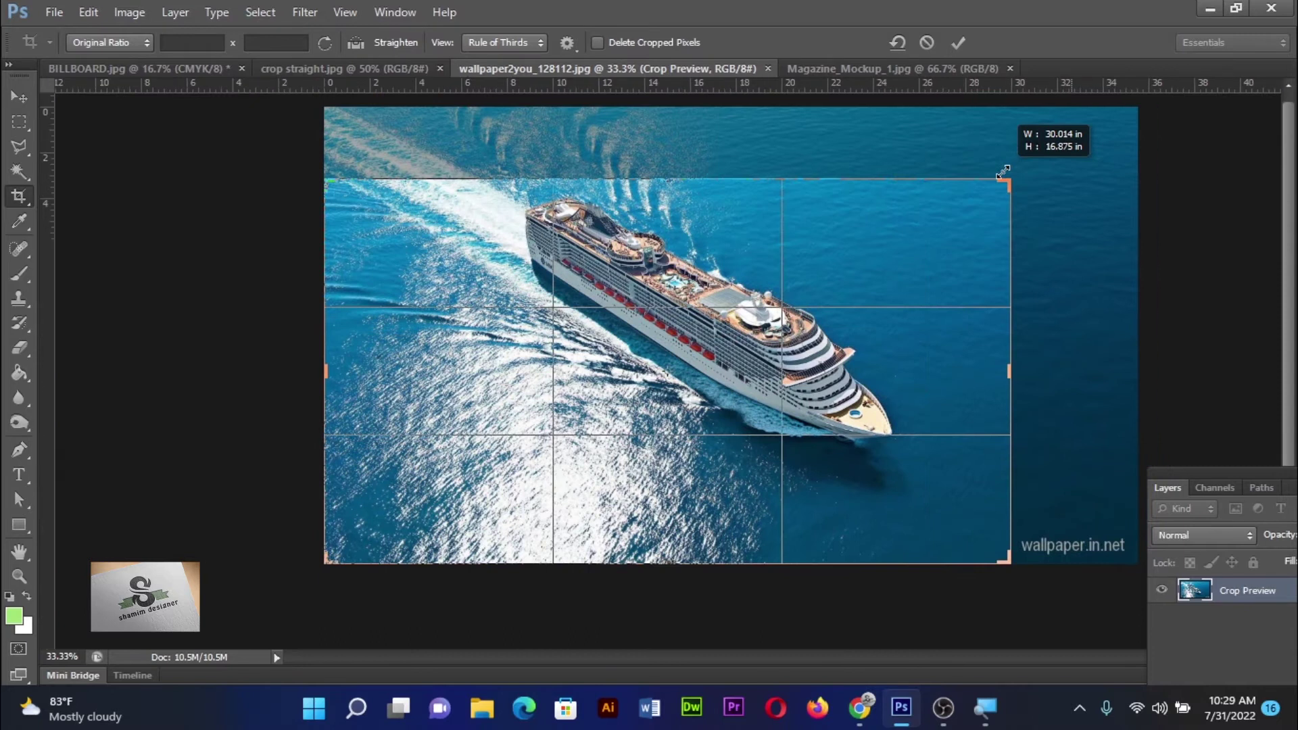
drag(960, 186, 1007, 177)
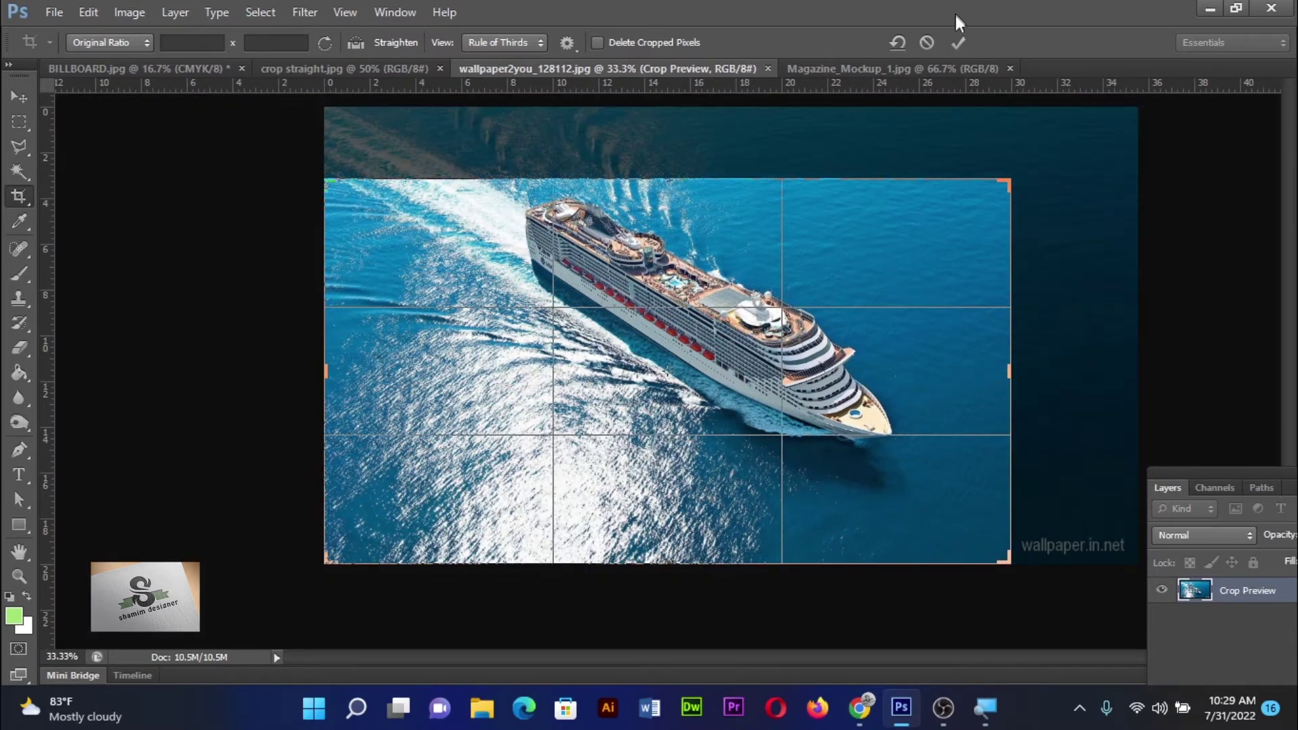
click(928, 43)
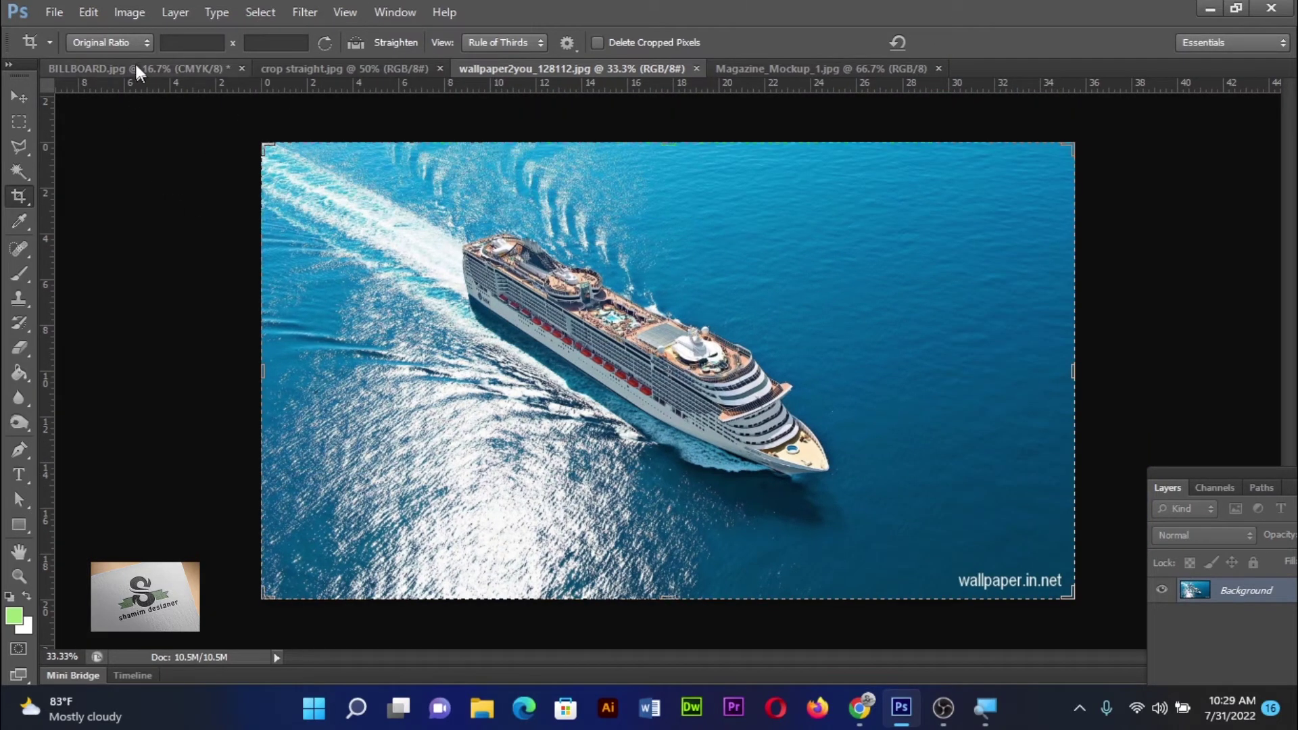
Switch the crop ratio to 1 x 1 (Square), try a square crop around the ship, and cancel it.
click(133, 37)
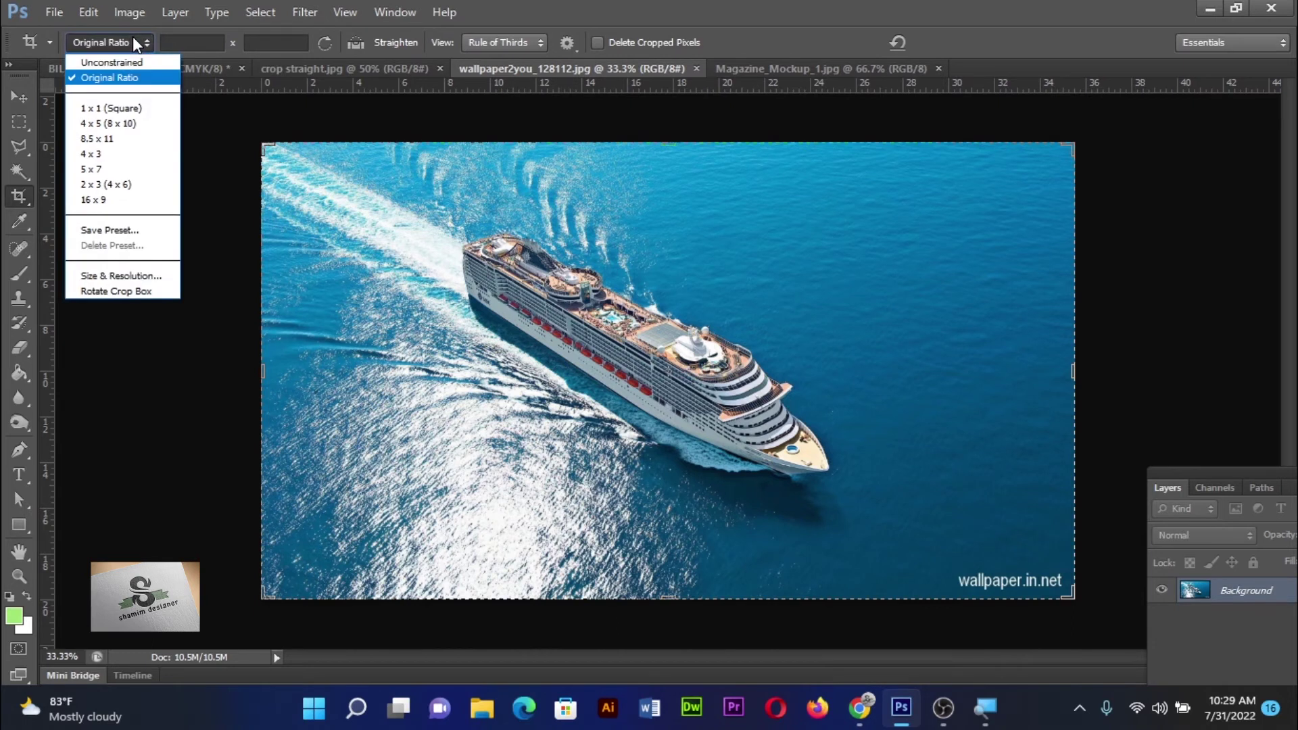
click(124, 108)
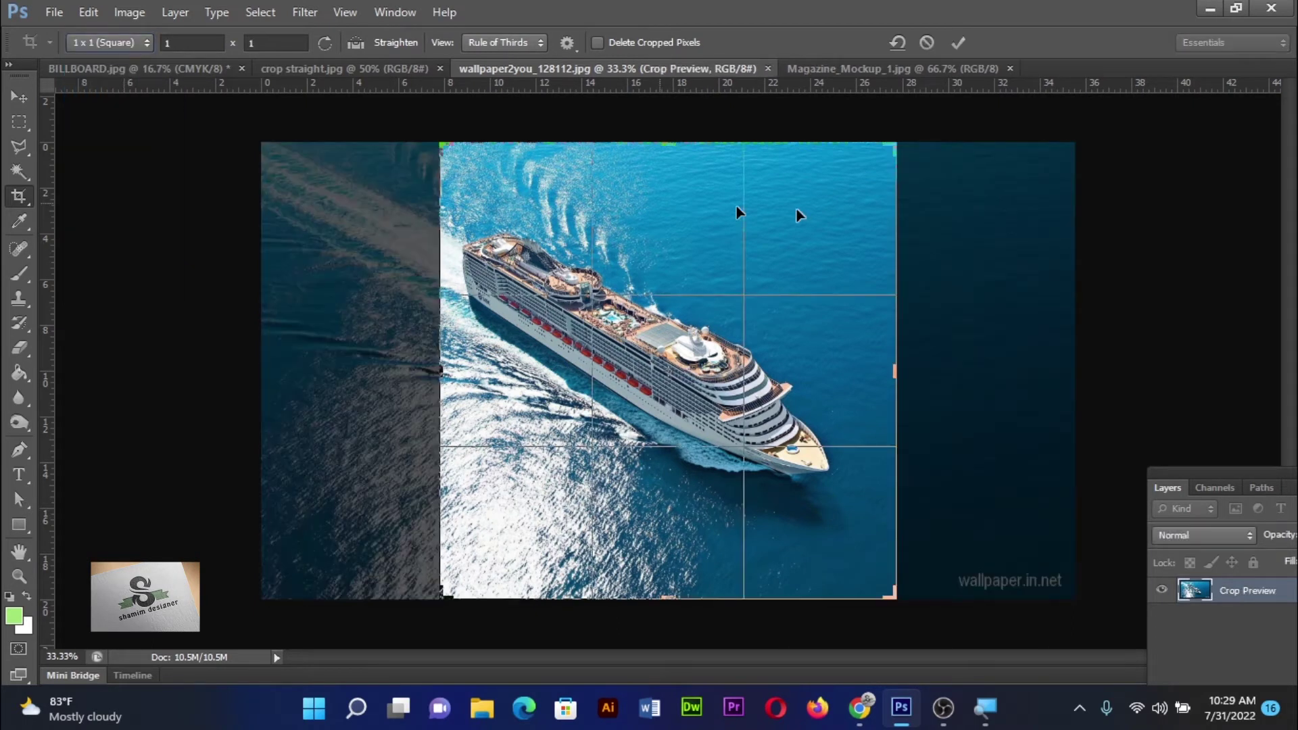
drag(897, 142, 830, 211)
mouse_move(782, 273)
mouse_down()
mouse_move(870, 295)
mouse_move(646, 305)
mouse_move(597, 290)
mouse_move(763, 316)
mouse_up()
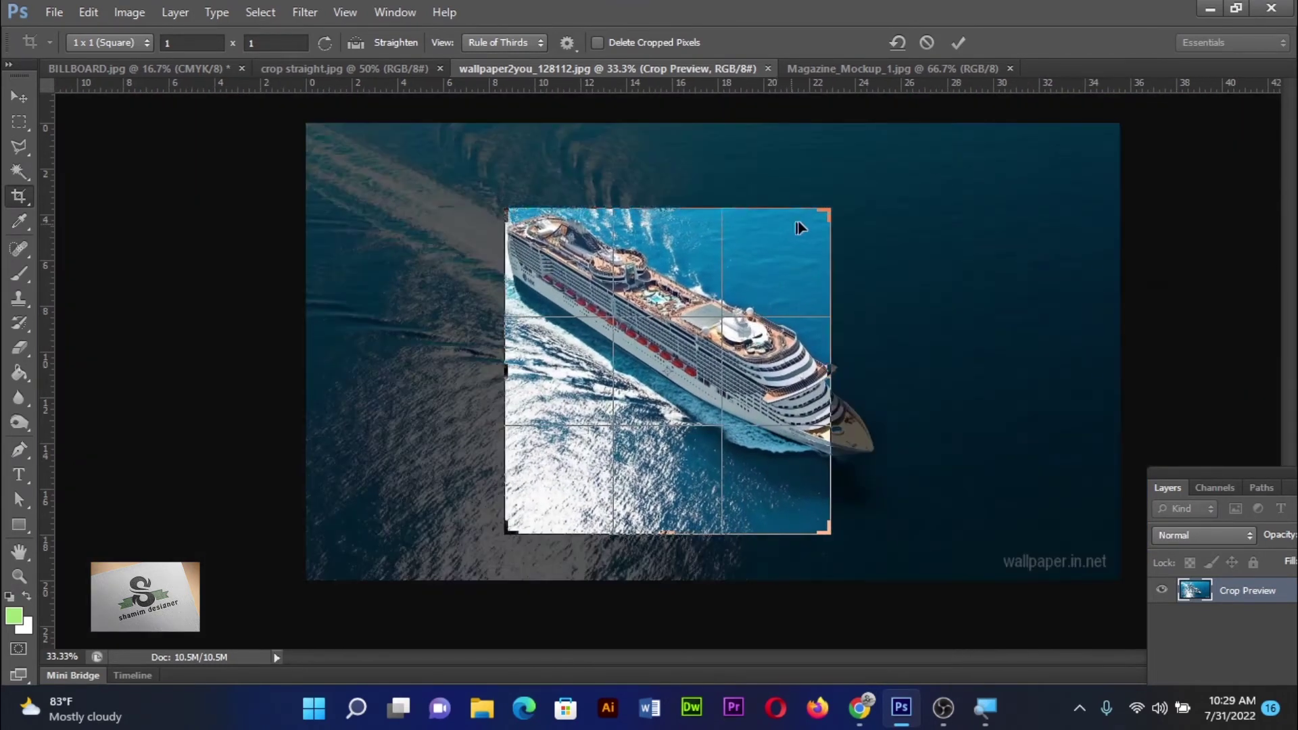
mouse_move(829, 212)
mouse_down()
mouse_move(821, 234)
mouse_move(839, 213)
mouse_move(778, 237)
mouse_move(859, 196)
mouse_move(807, 238)
mouse_move(839, 203)
mouse_up()
click(932, 43)
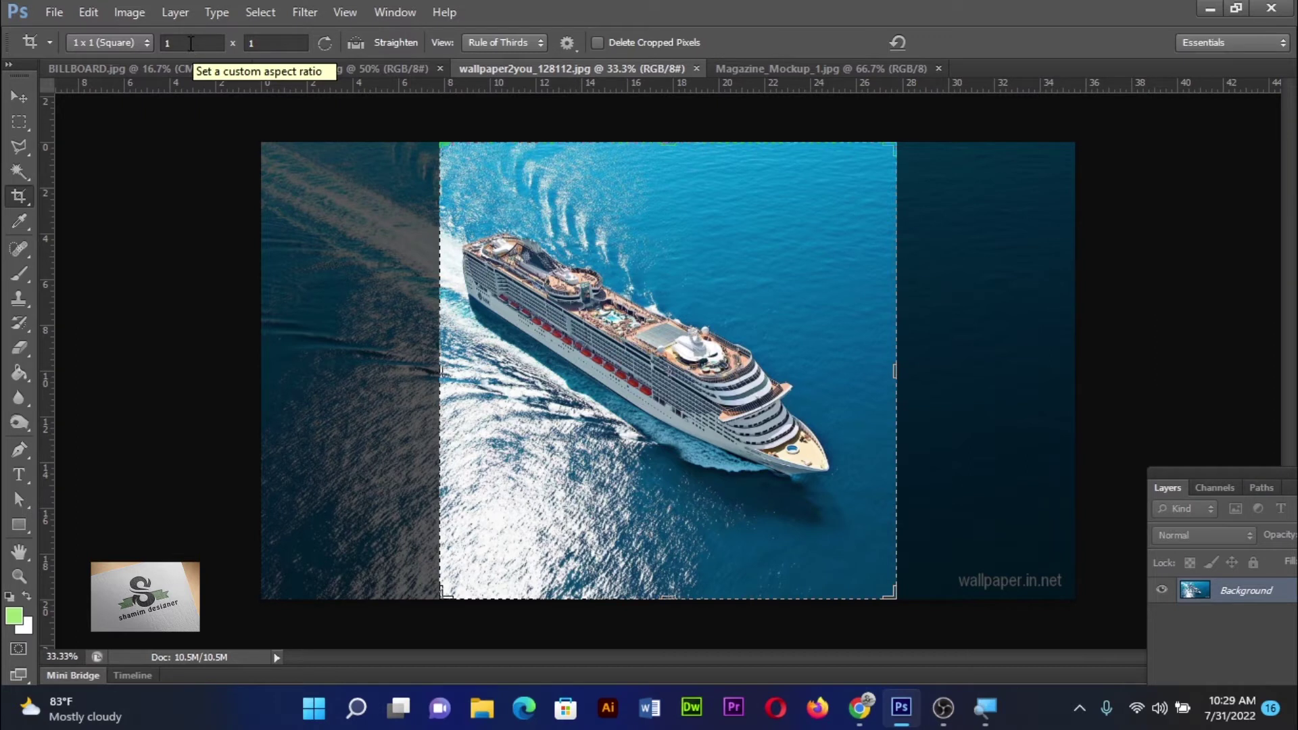
double_click(181, 43)
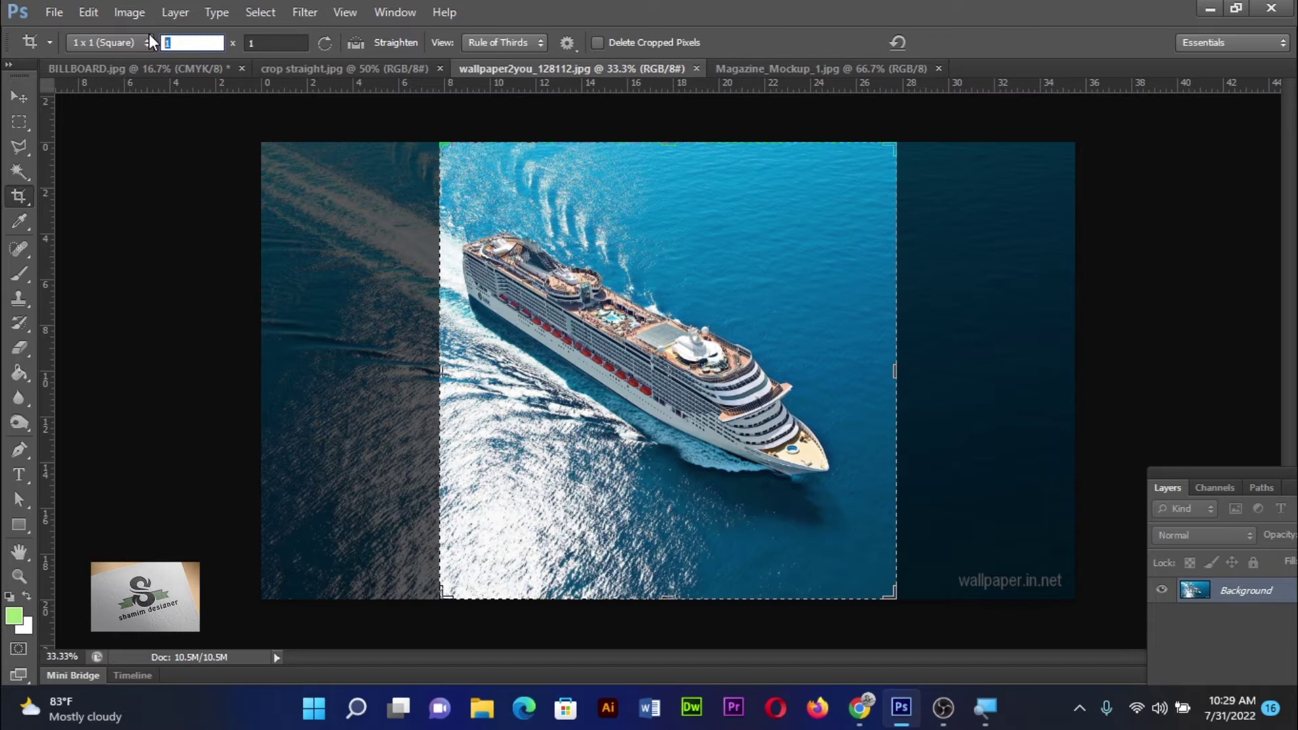
Enter a 3 in width by 4 in height crop ratio in the options bar.
text(3)
key(Tab)
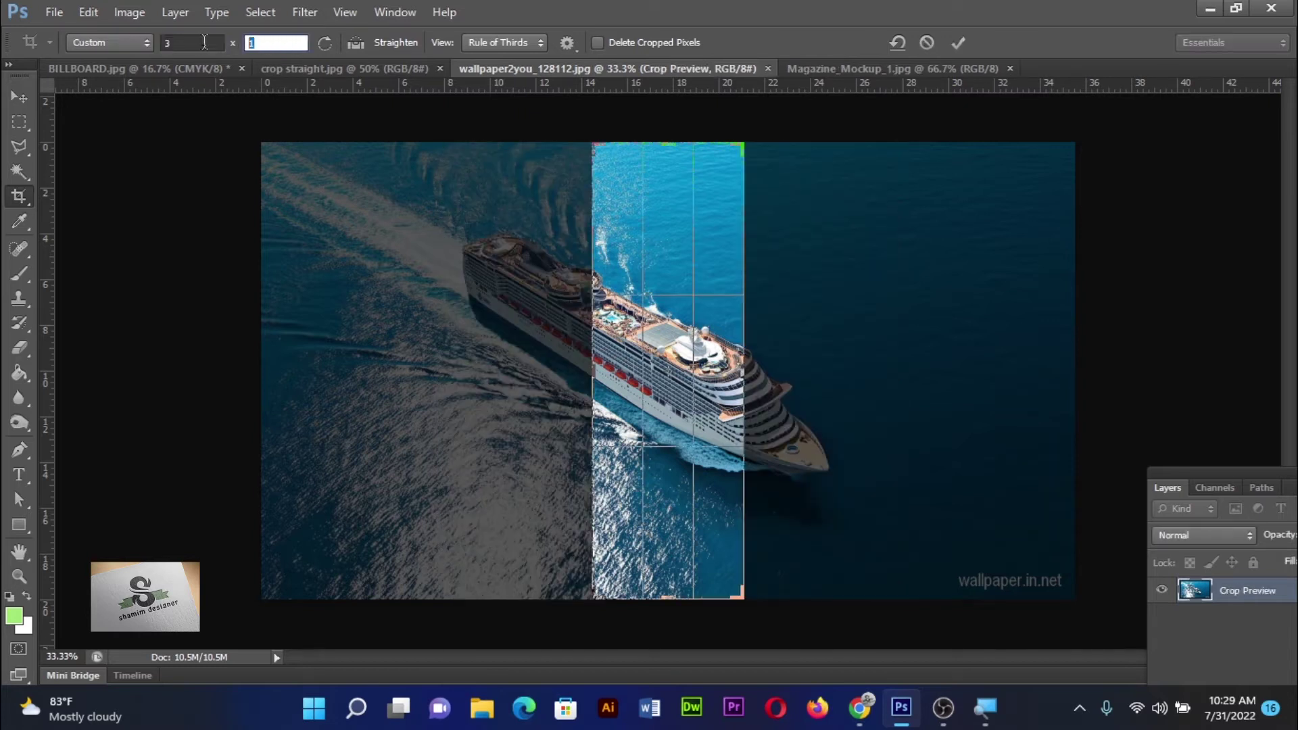
text(4)
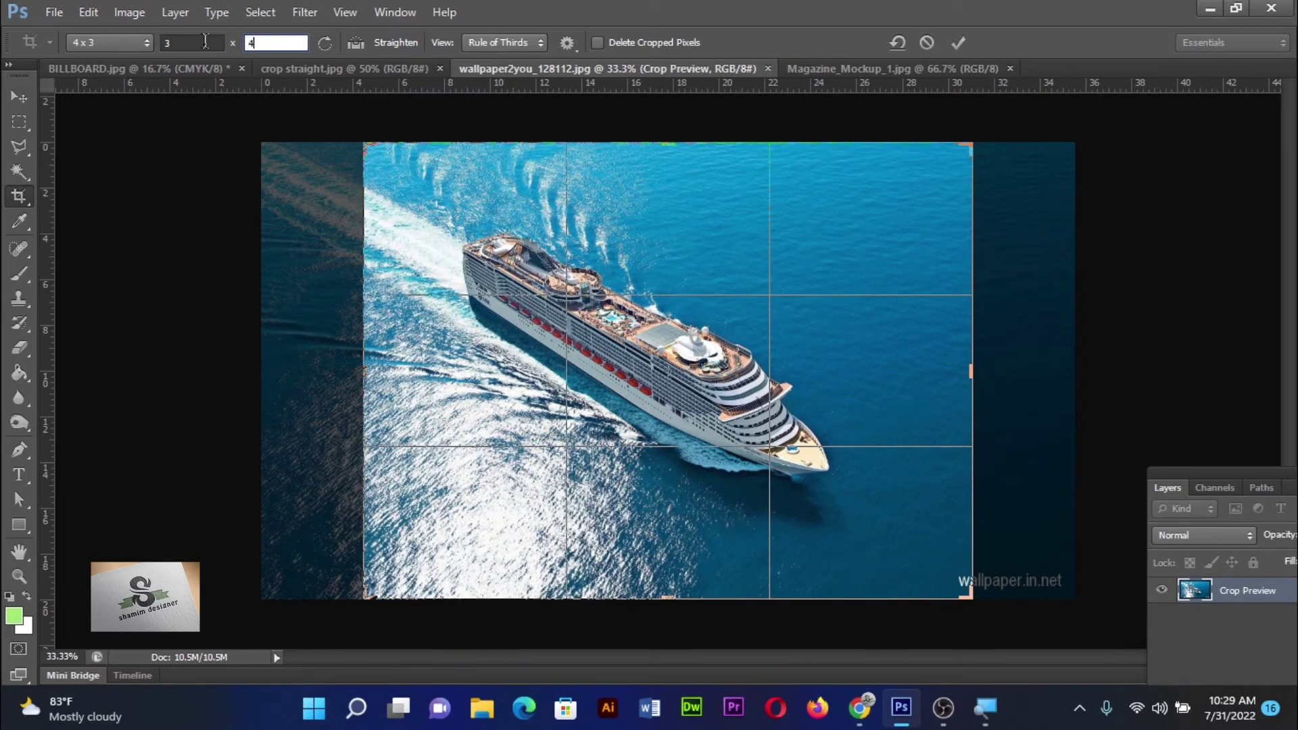
click(204, 44)
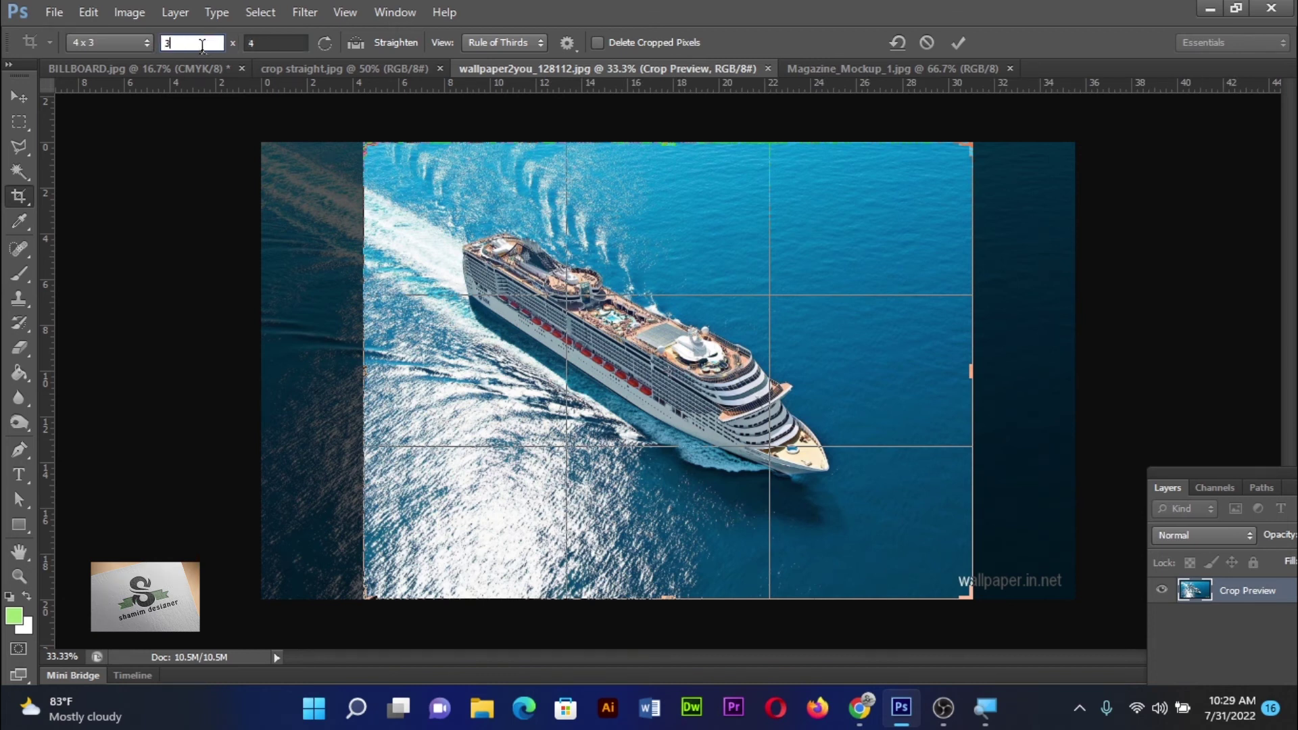
text( in)
click(269, 41)
text(in)
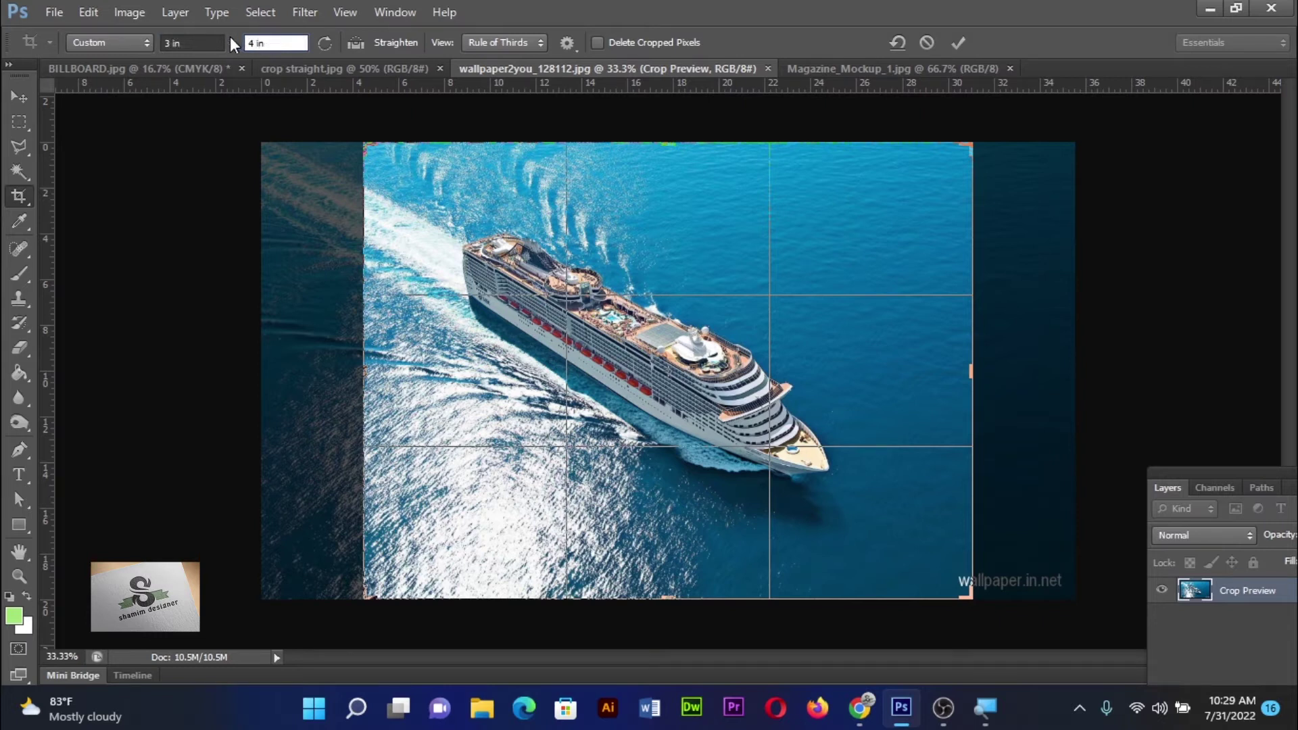
click(199, 42)
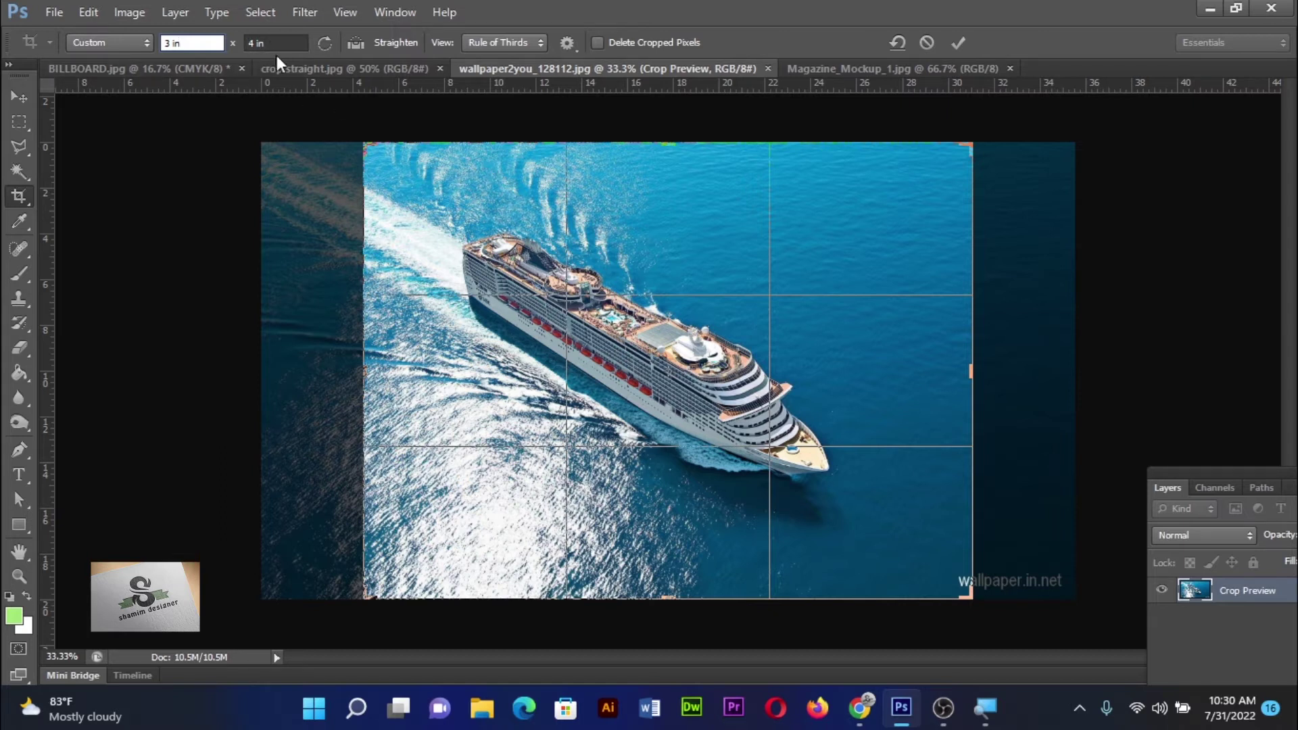
click(283, 42)
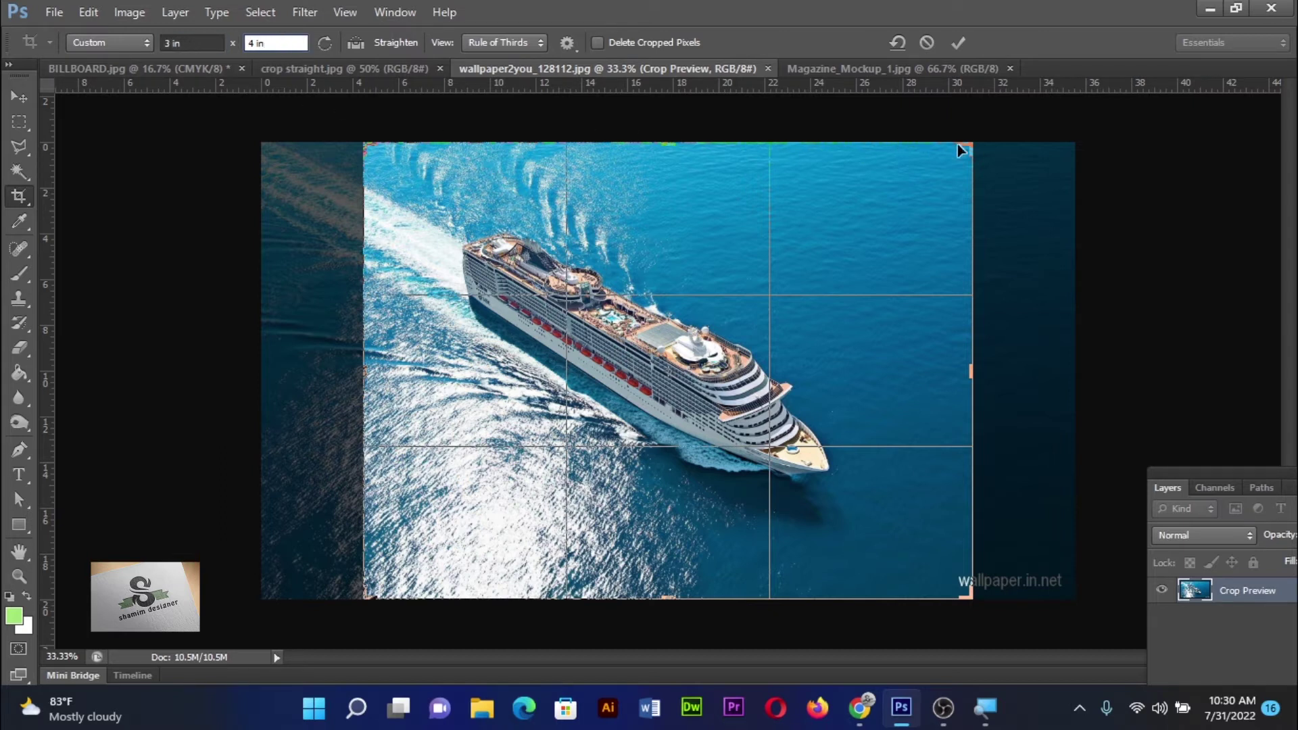
Tighten the 3 x 4 crop frame around the ship and apply the crop.
mouse_move(962, 149)
mouse_down()
mouse_move(913, 173)
mouse_move(928, 175)
mouse_up()
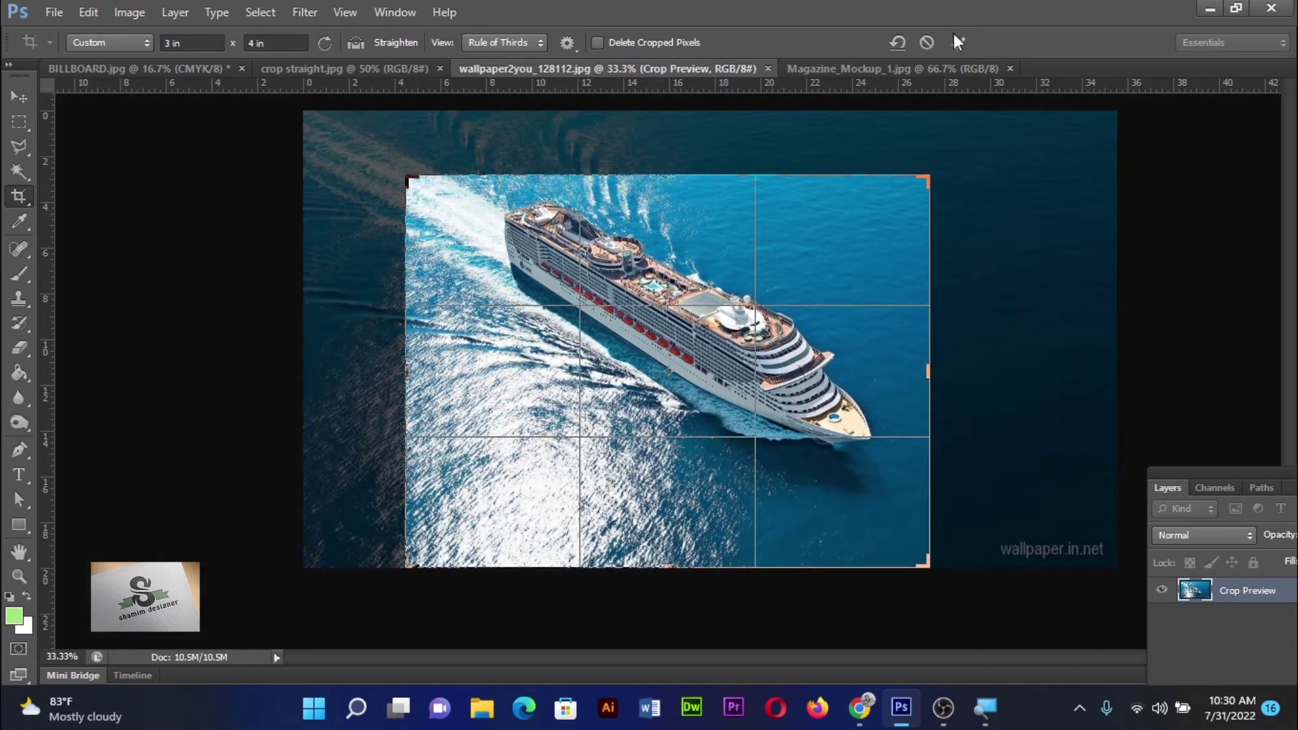
click(959, 44)
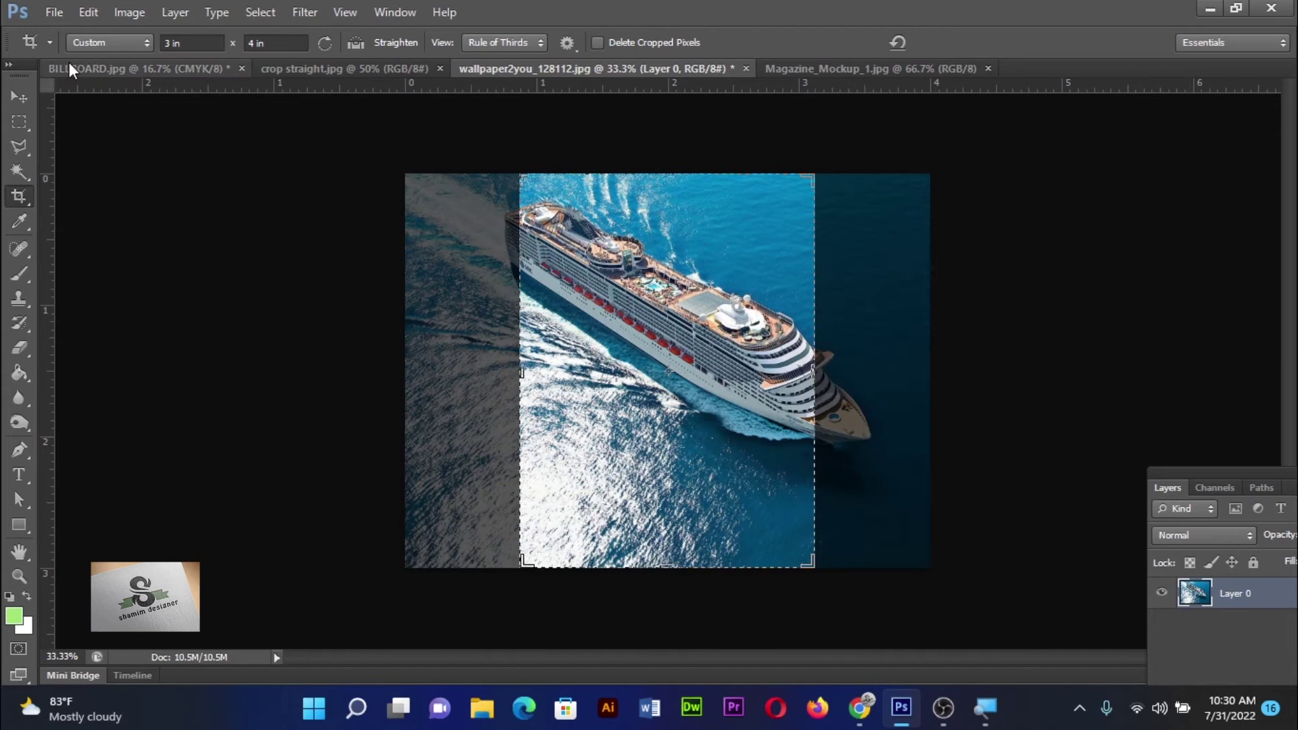
click(20, 97)
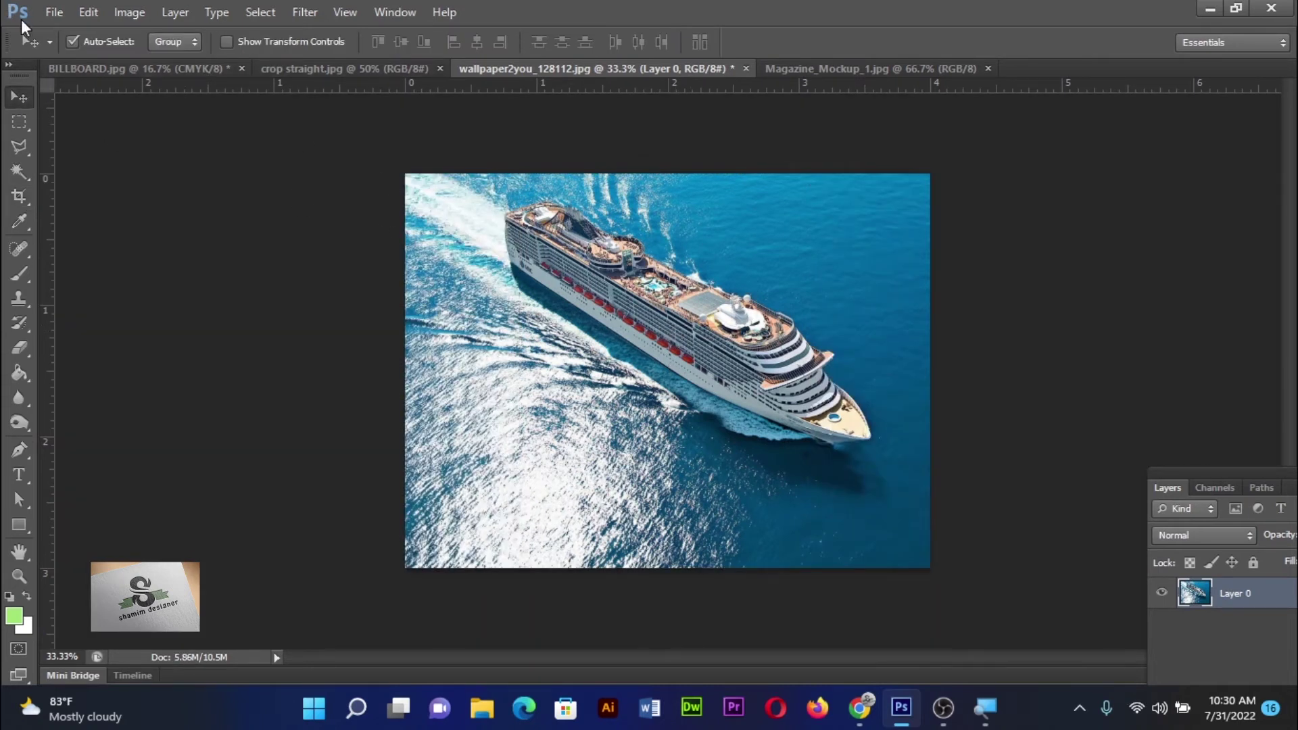
click(141, 19)
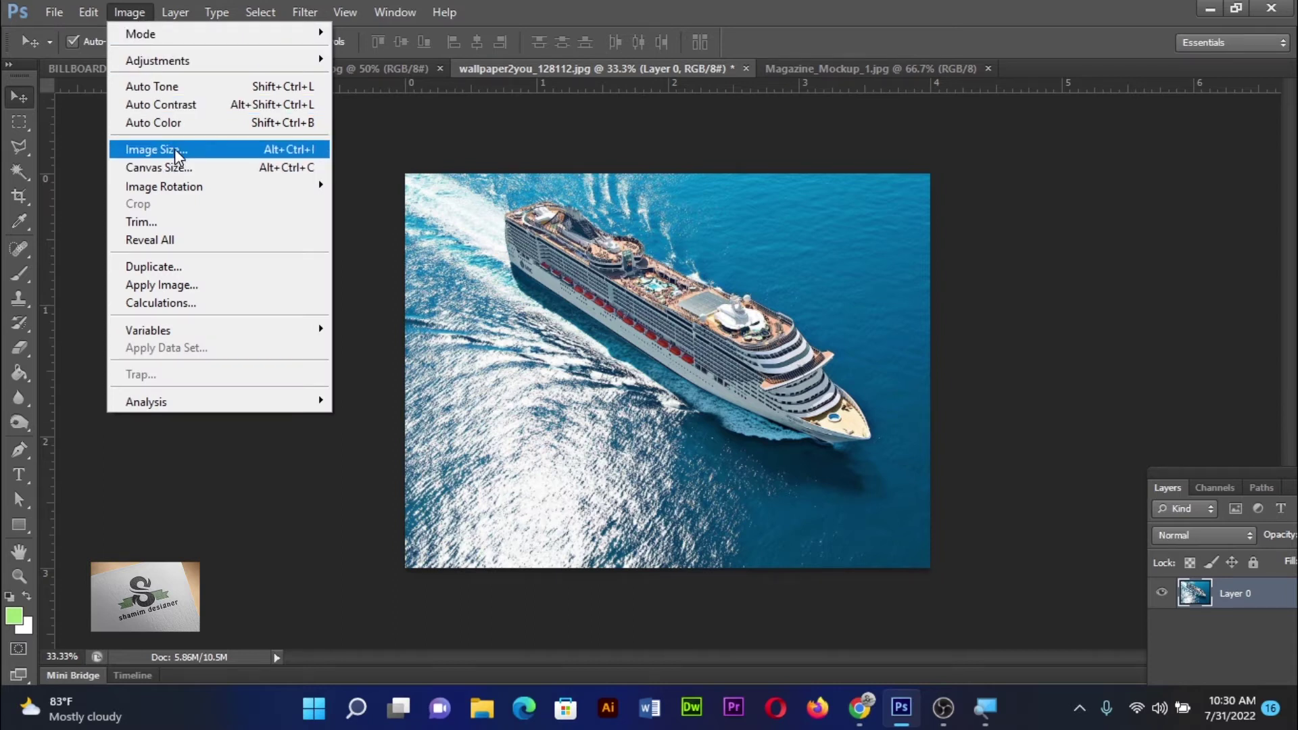
Check Image Size reads 4 by 3.001 in at 413.25 ppi, then close it unchanged.
click(175, 151)
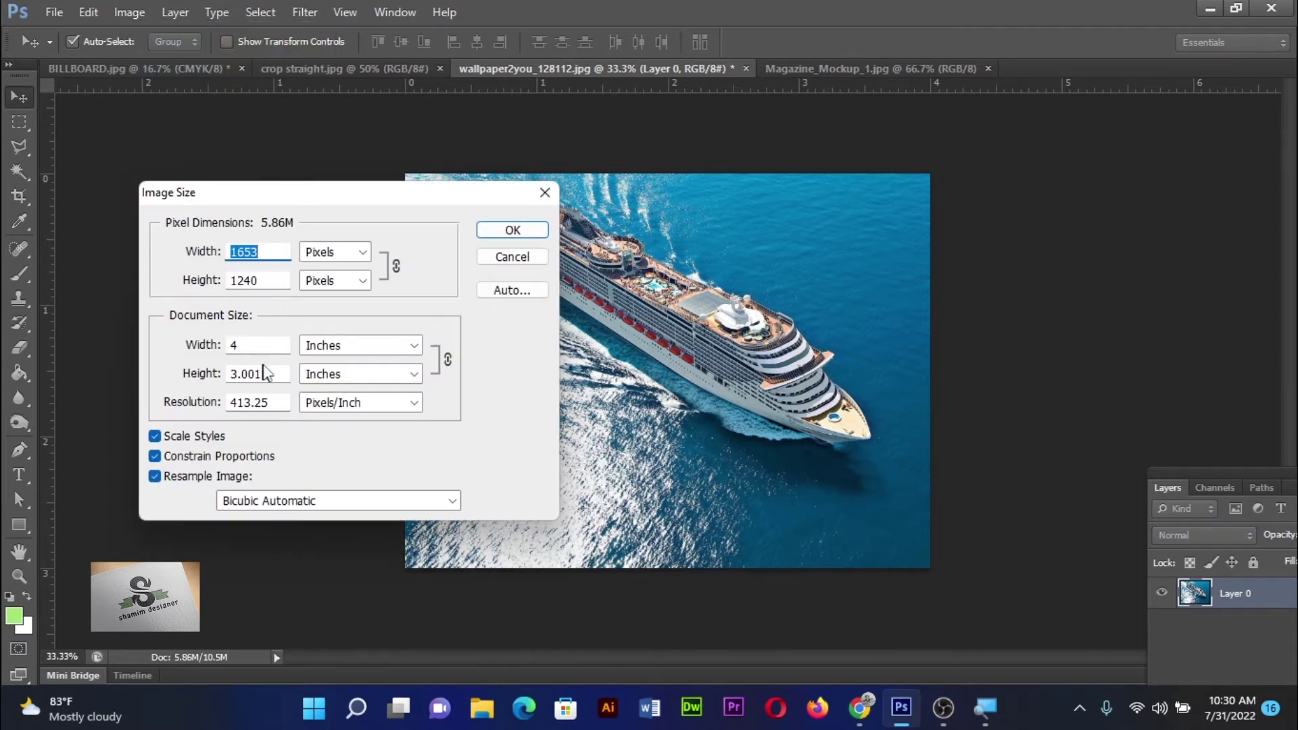
click(511, 256)
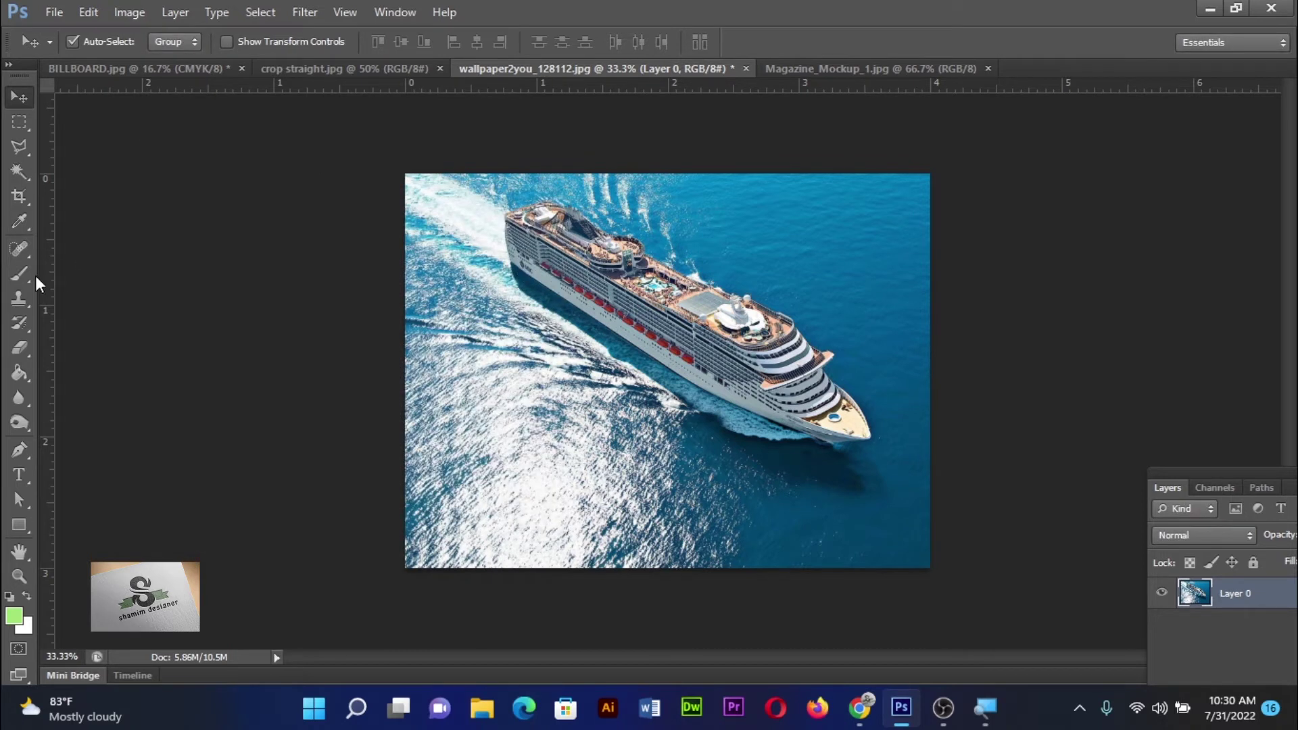
click(18, 196)
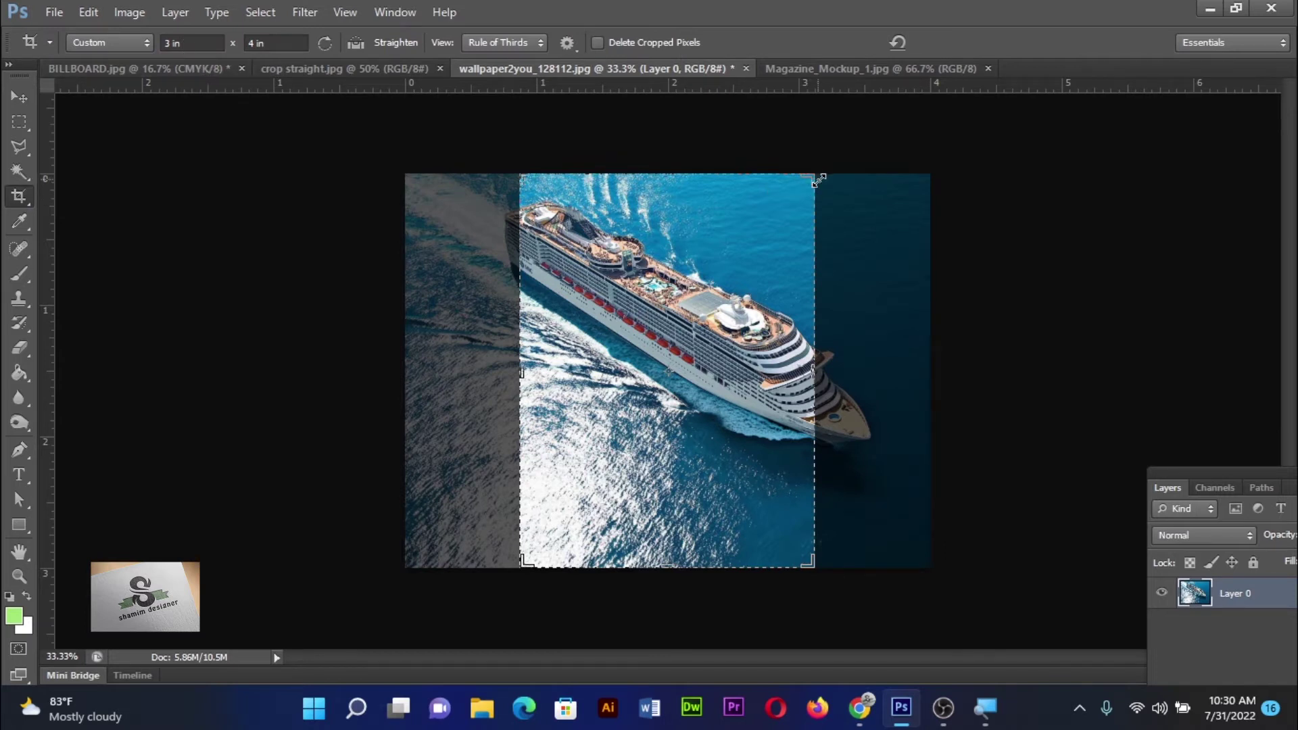
Apply a portrait 3x4 crop around the ship and view its 763 x 1017 px size.
mouse_move(819, 180)
mouse_down()
mouse_move(734, 331)
mouse_move(739, 399)
mouse_up()
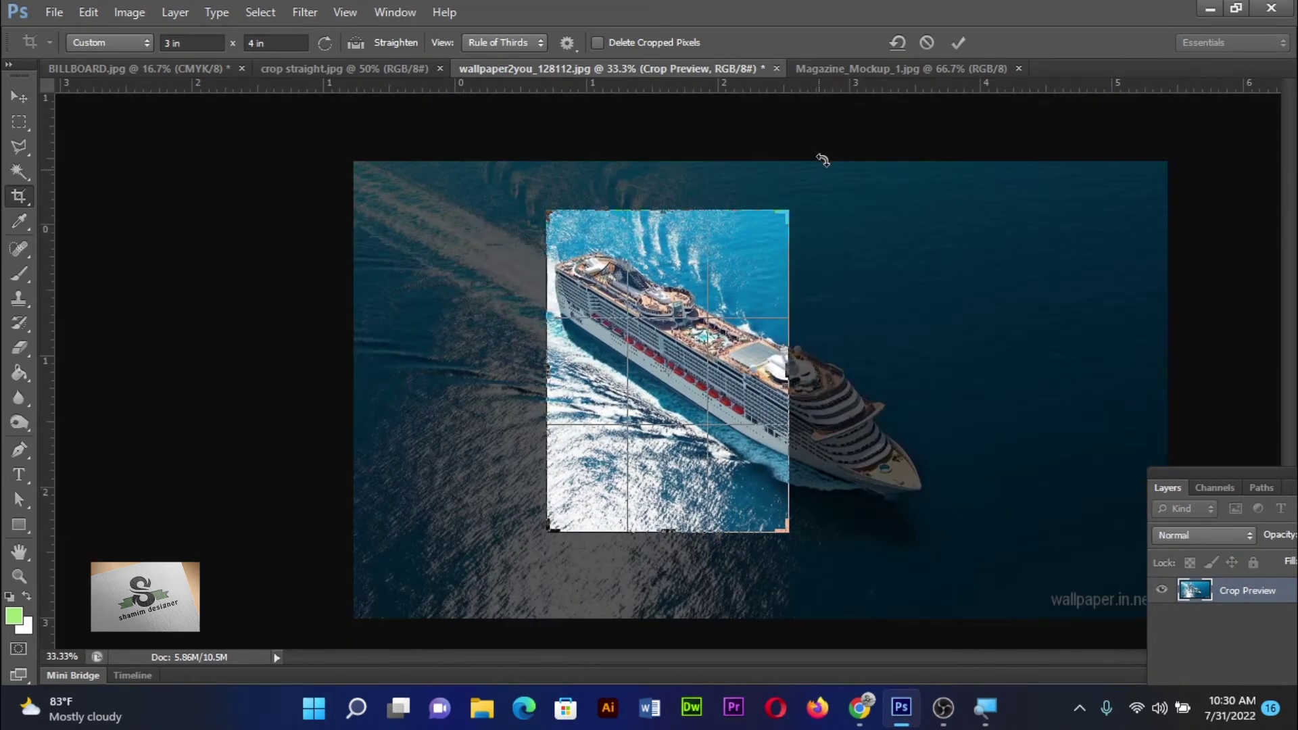
click(956, 41)
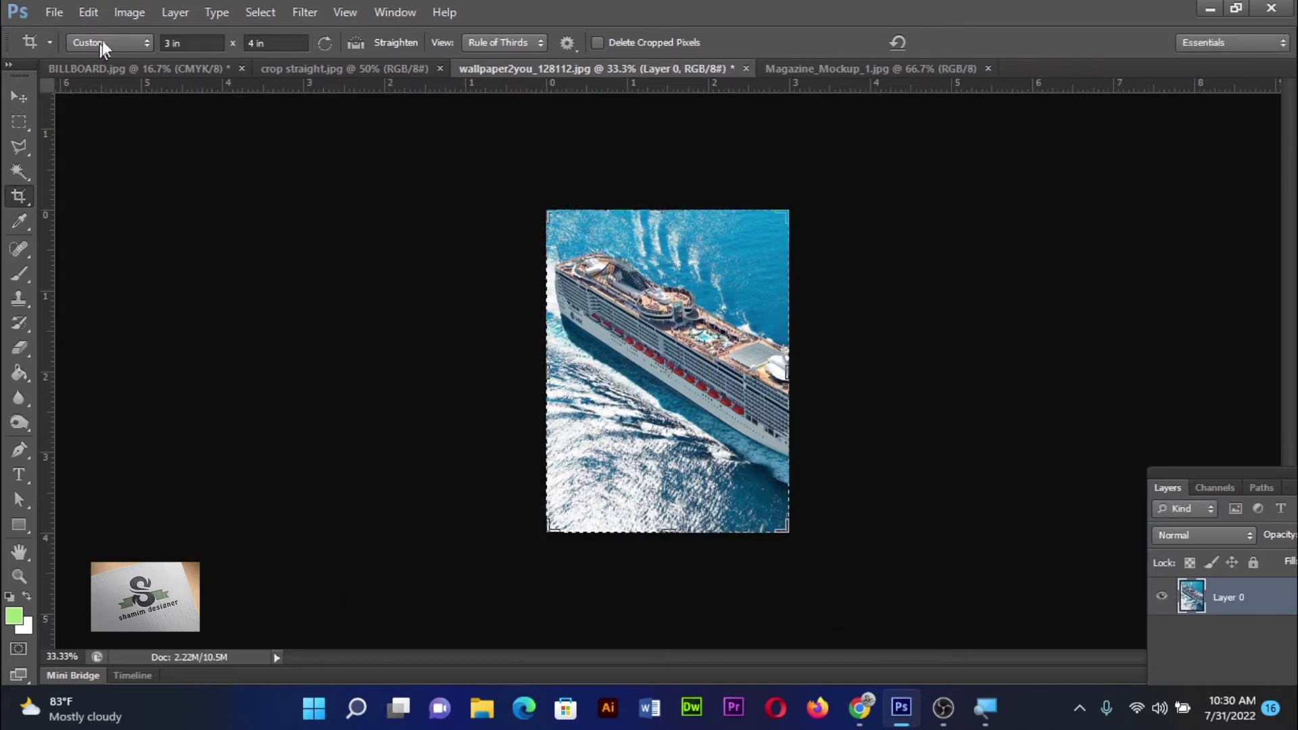
click(129, 12)
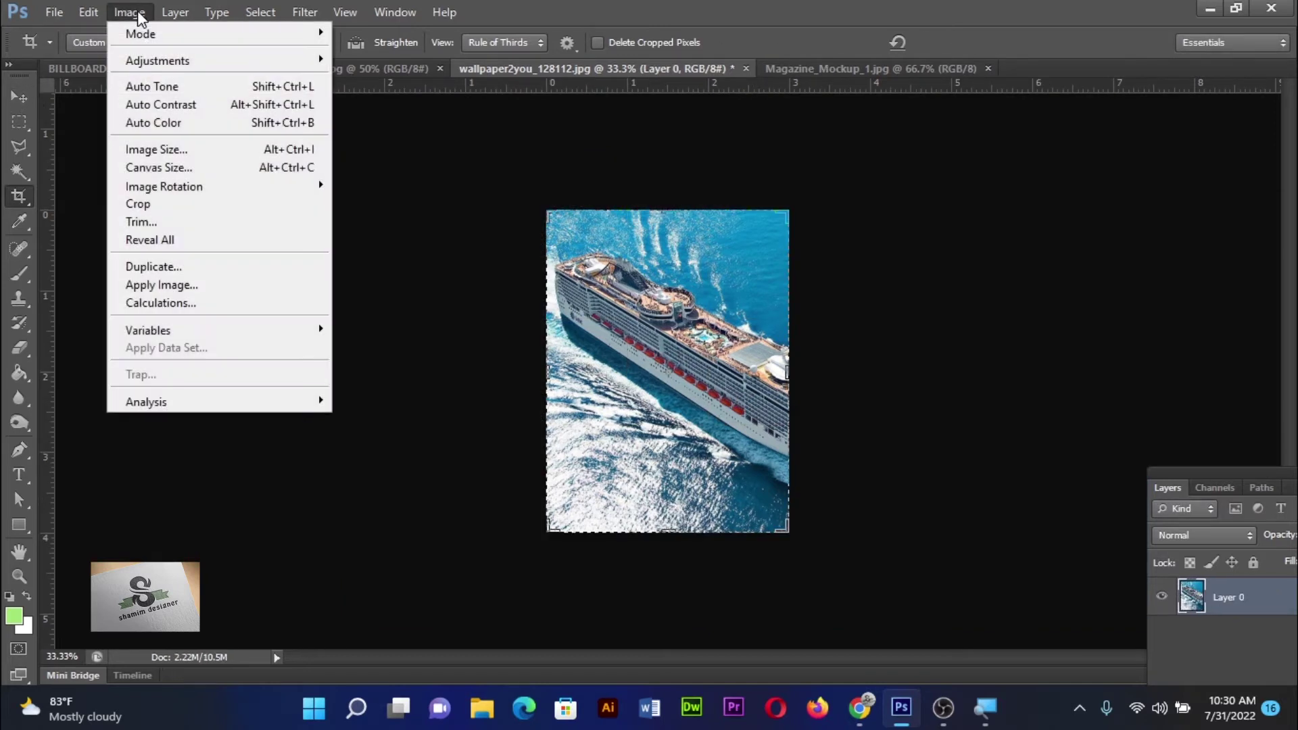
click(173, 151)
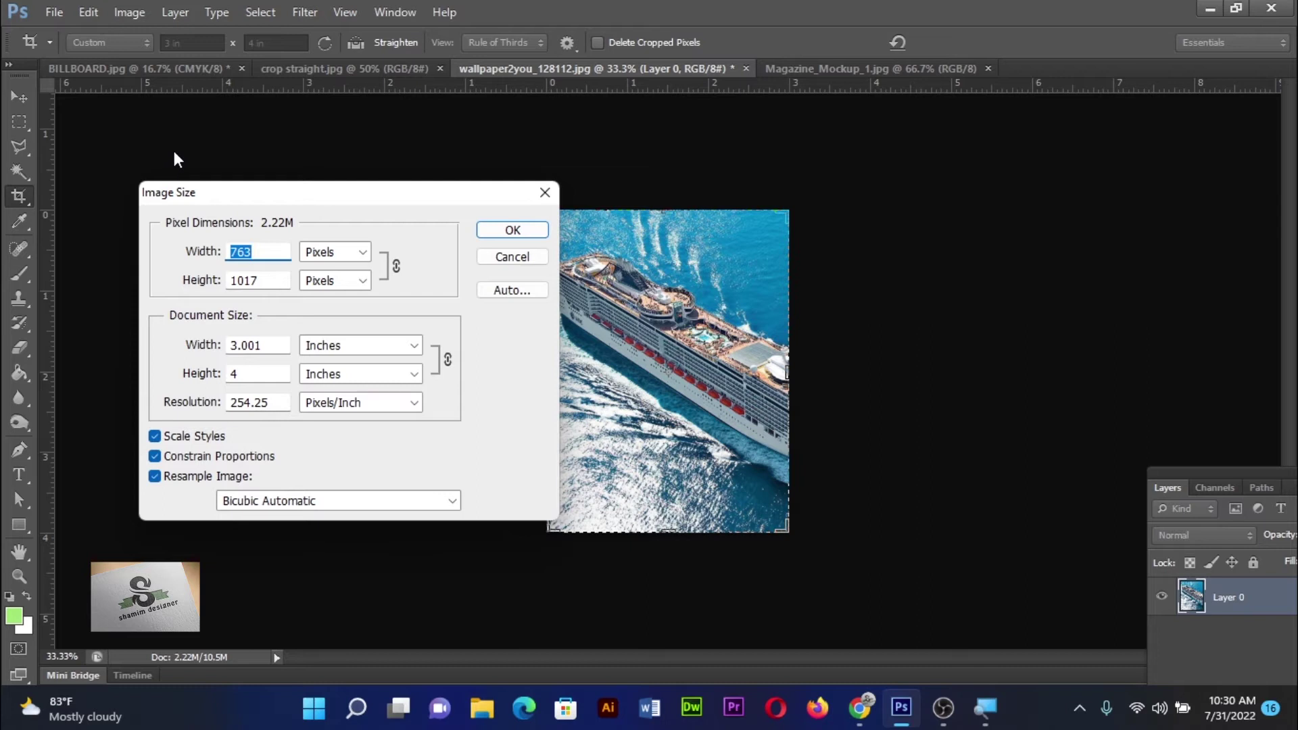
Save the current crop size as preset '3 in W x 4 in H' and confirm it's listed.
click(522, 256)
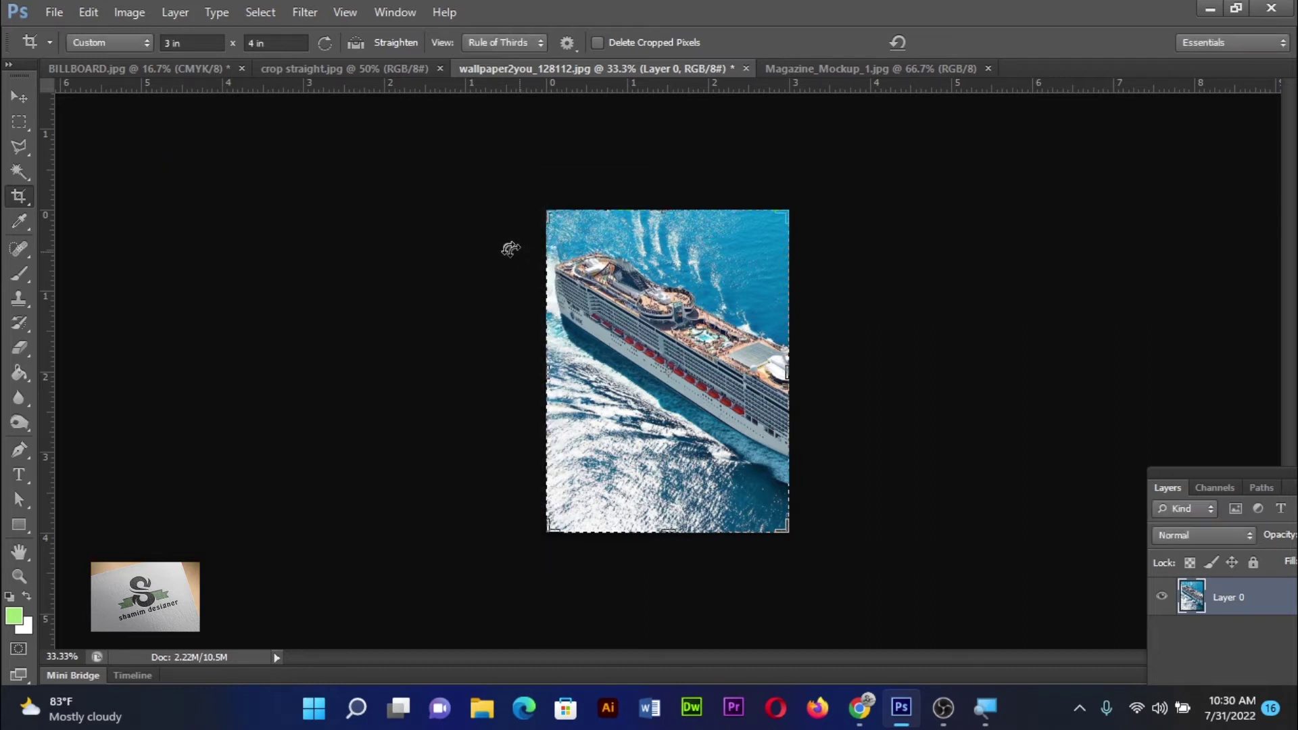
click(123, 43)
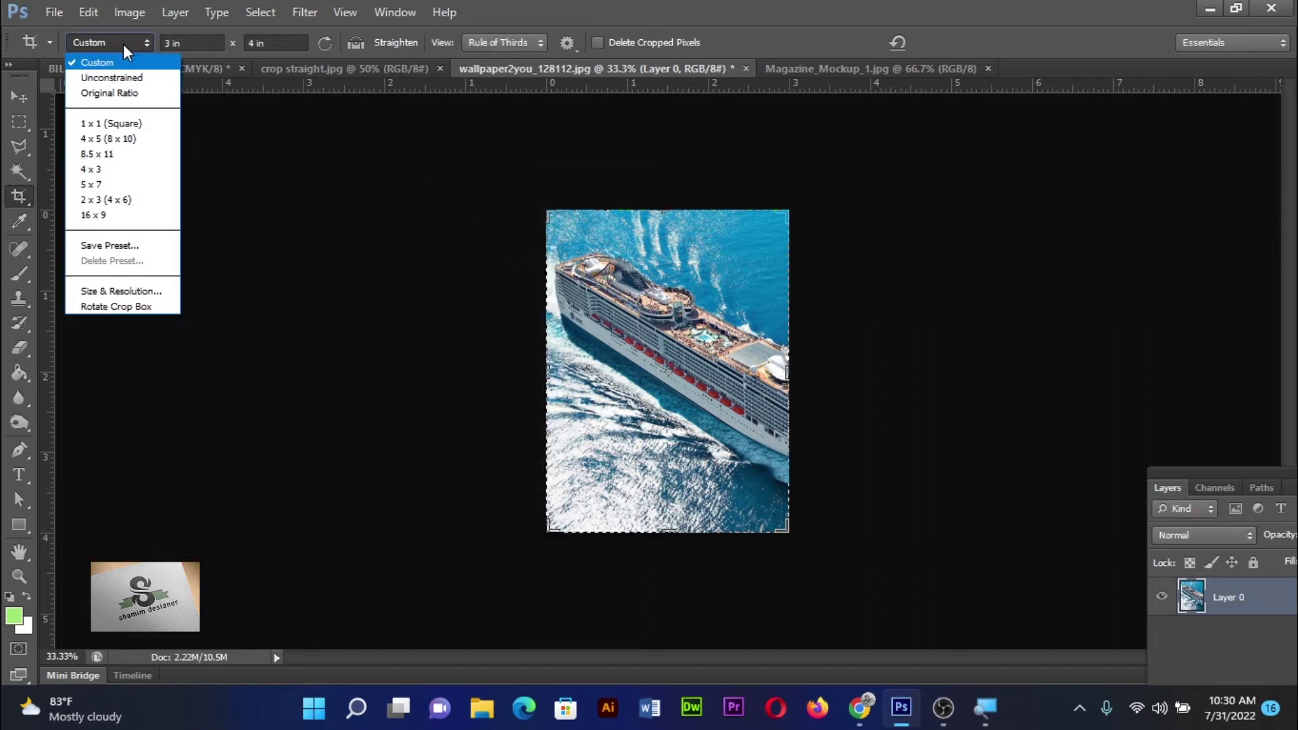
click(146, 248)
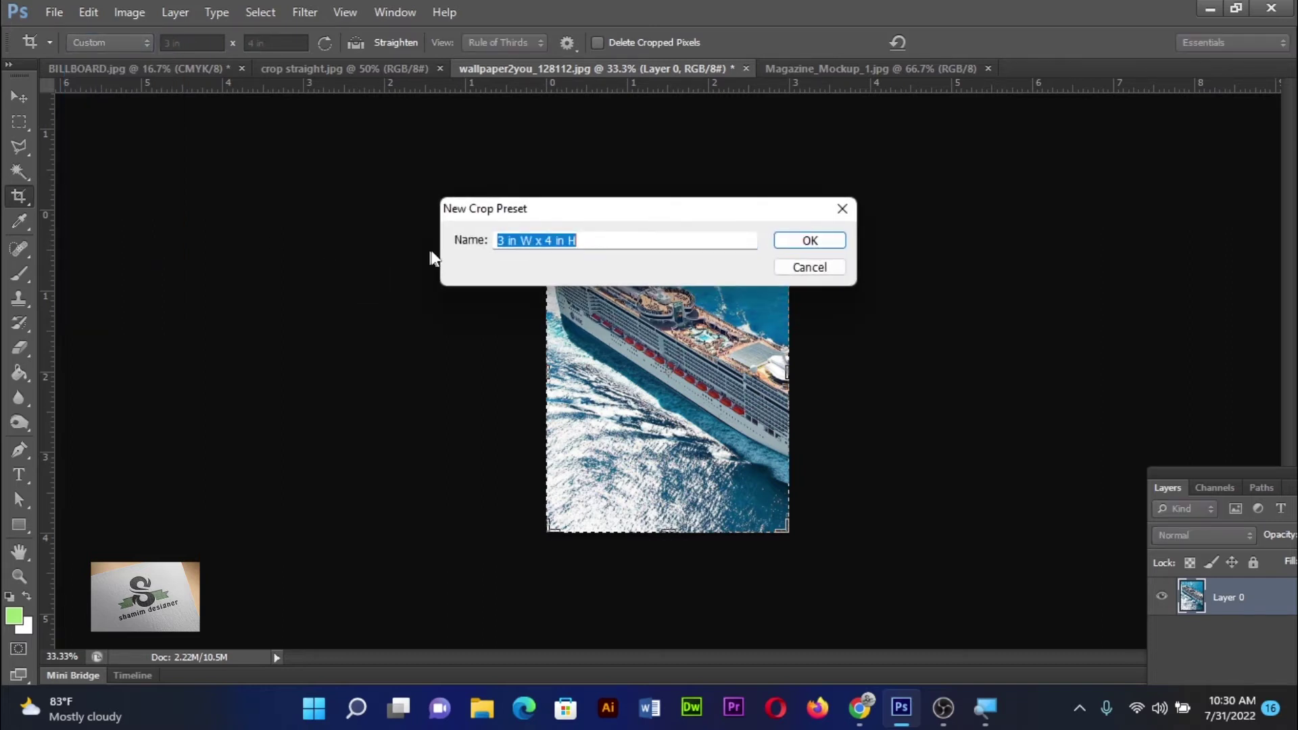
click(813, 242)
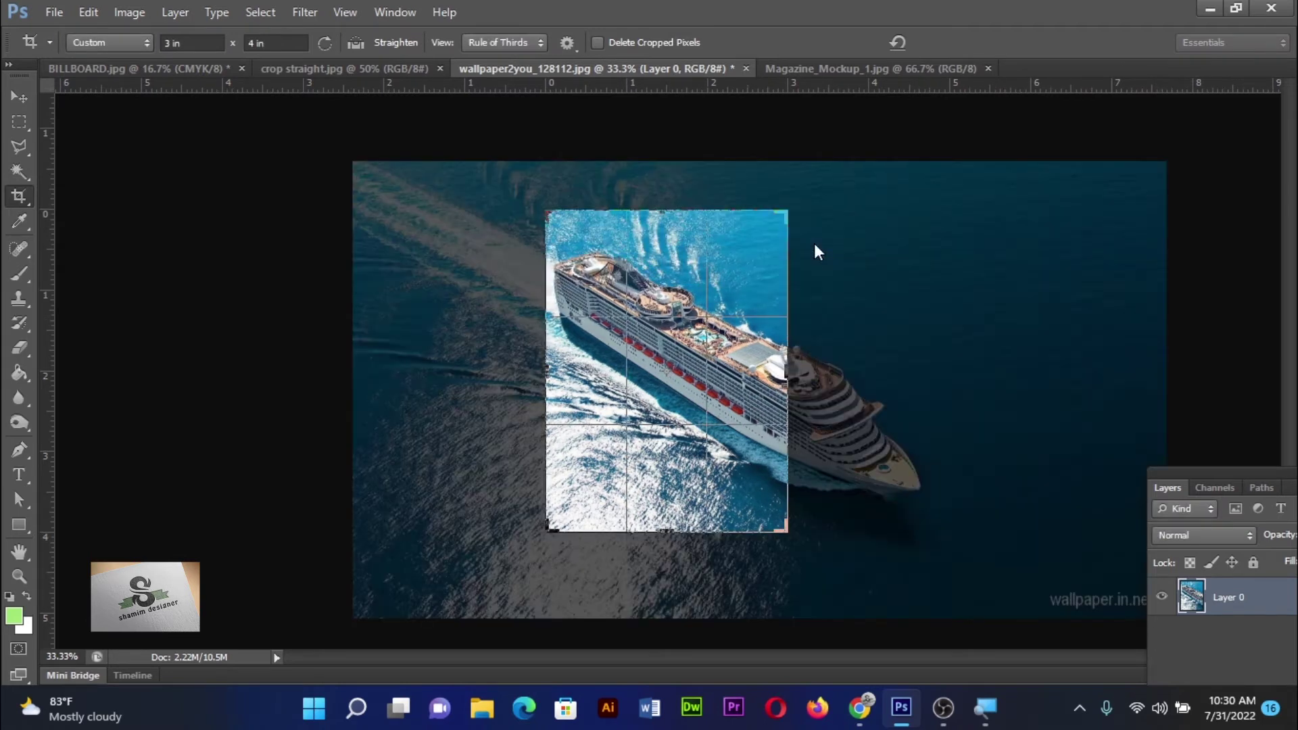
click(124, 39)
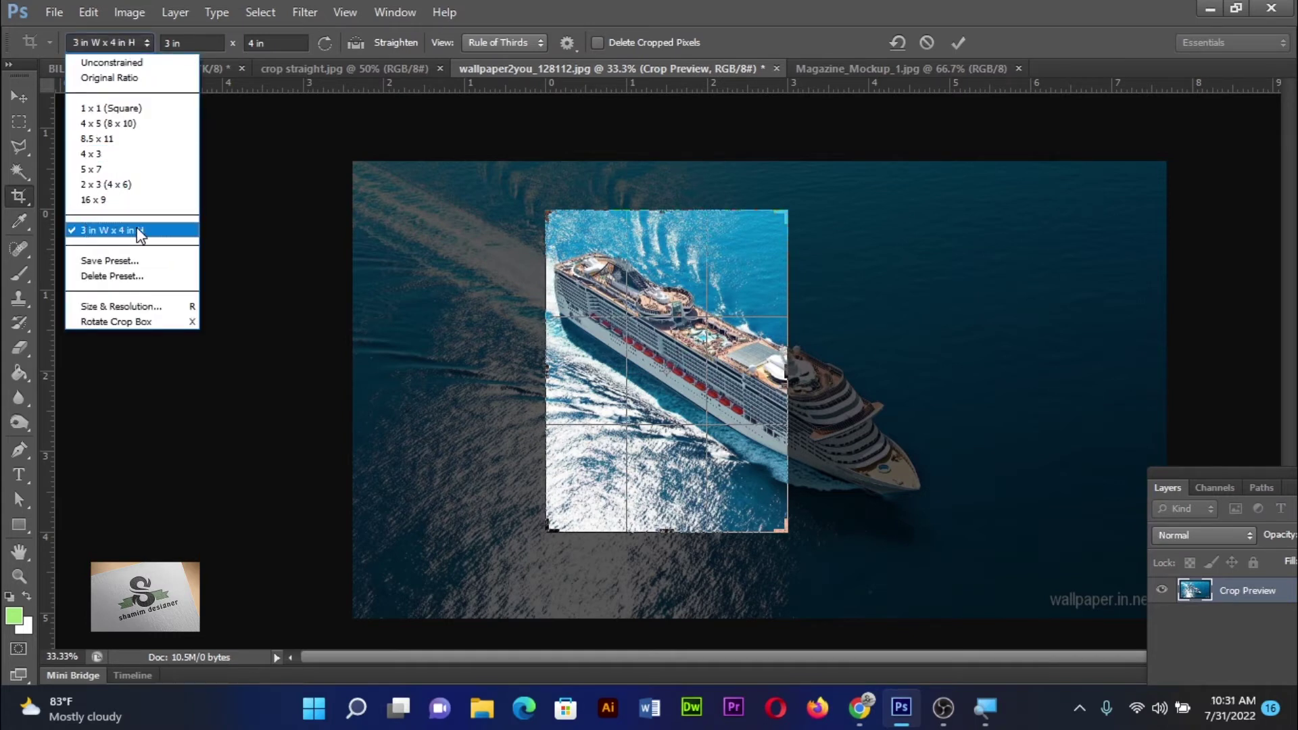
Delete the '3 in W x 4 in H' crop preset.
click(128, 276)
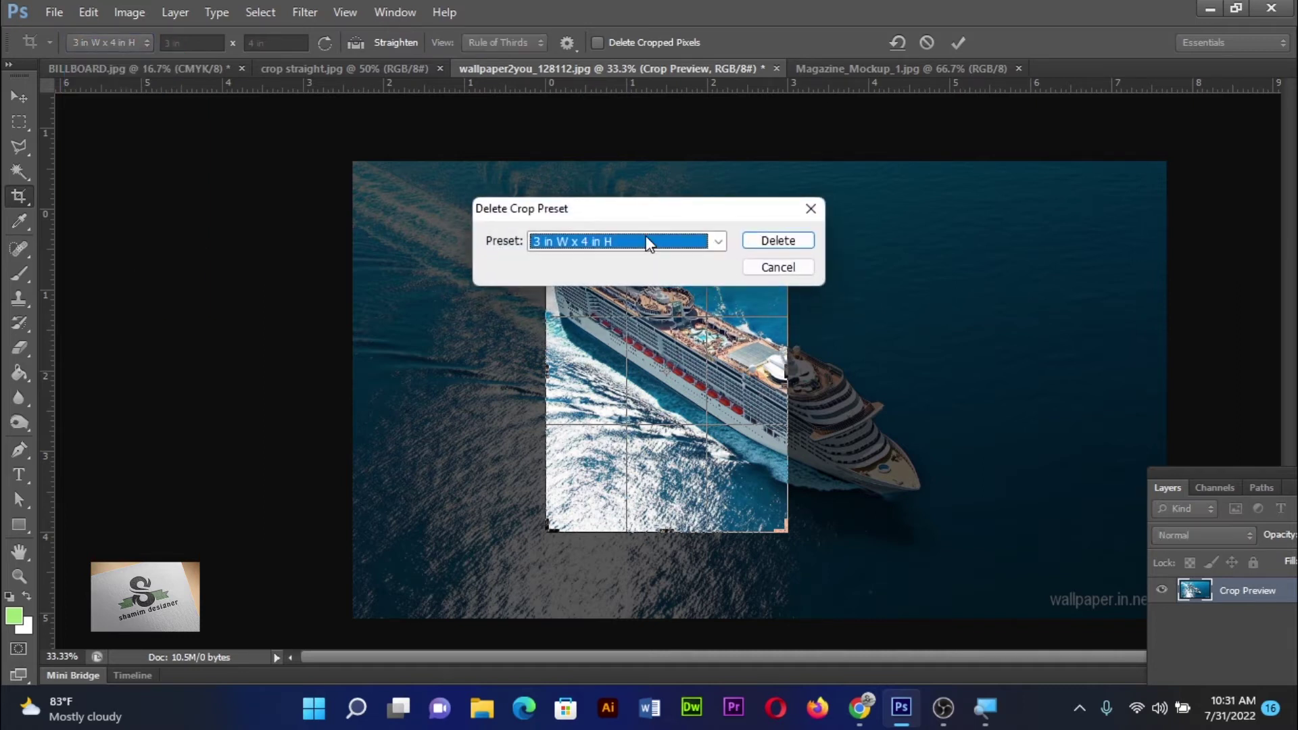
click(761, 243)
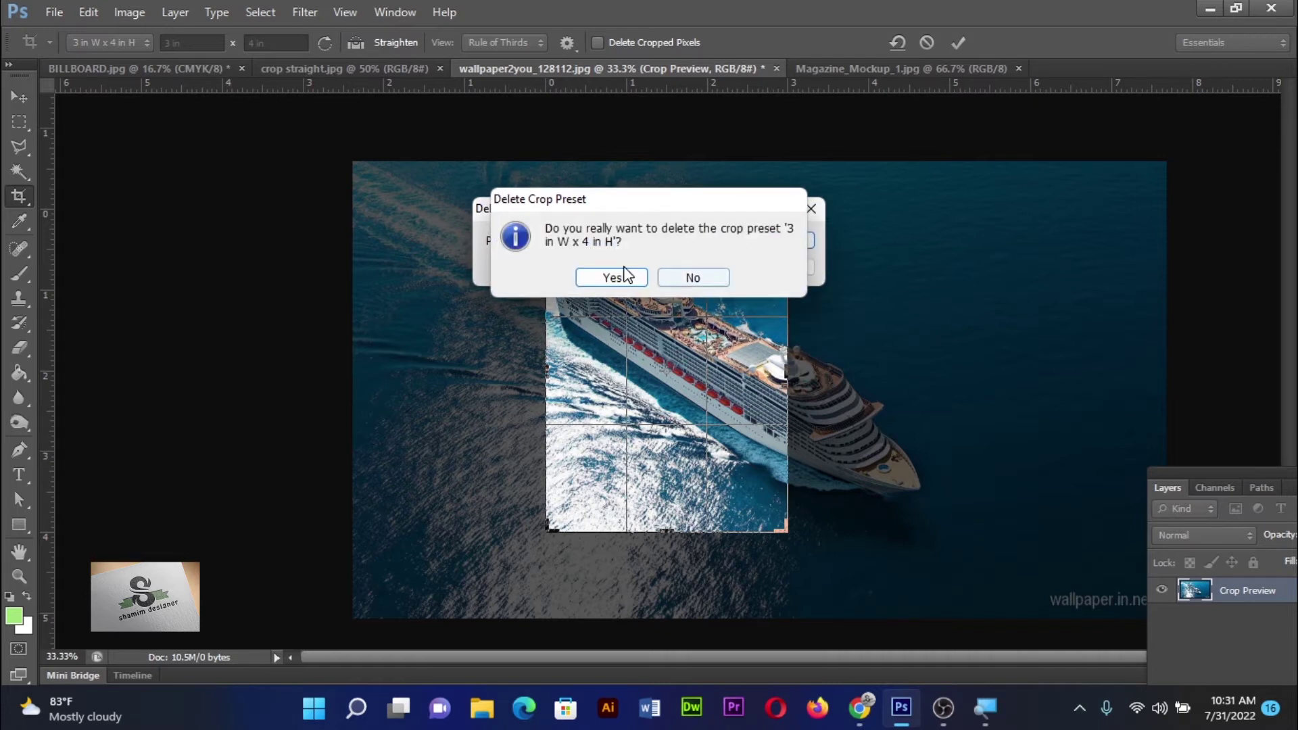
click(626, 277)
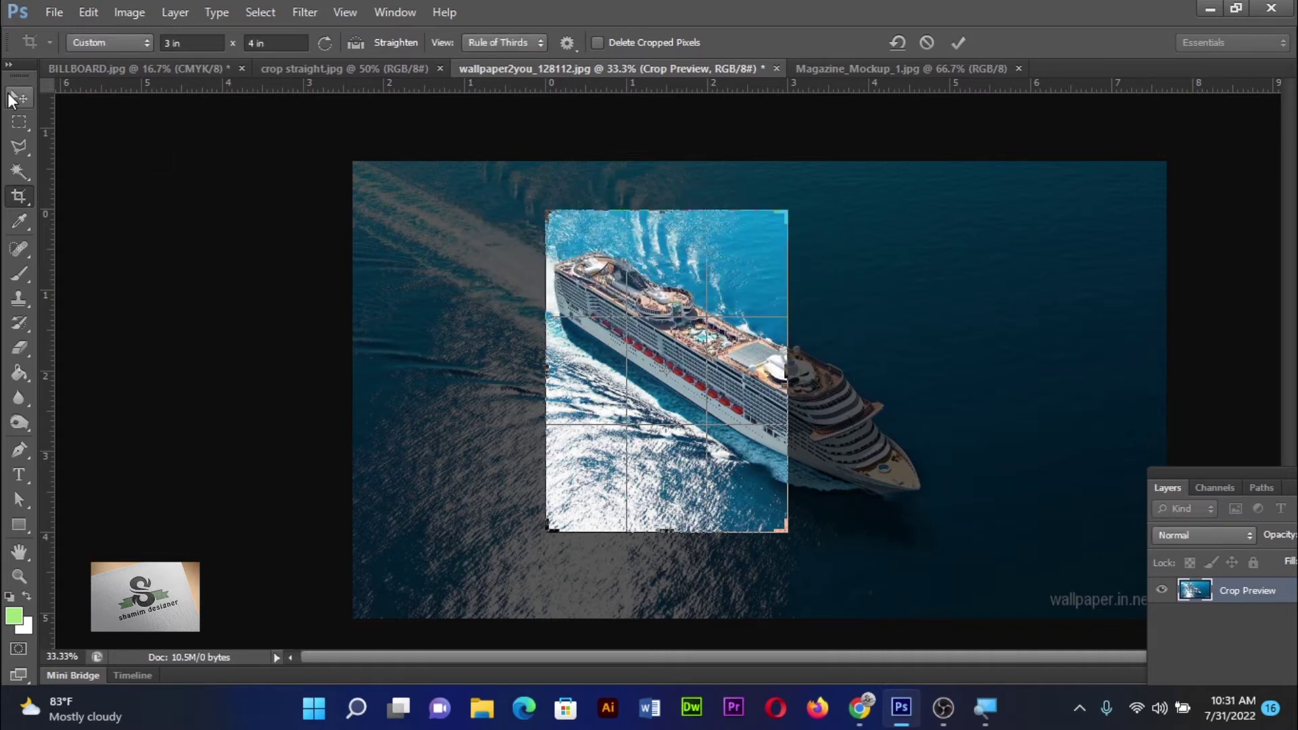
Commit the pending crop, clear the fixed crop size, and revert to the original photo.
key(Return)
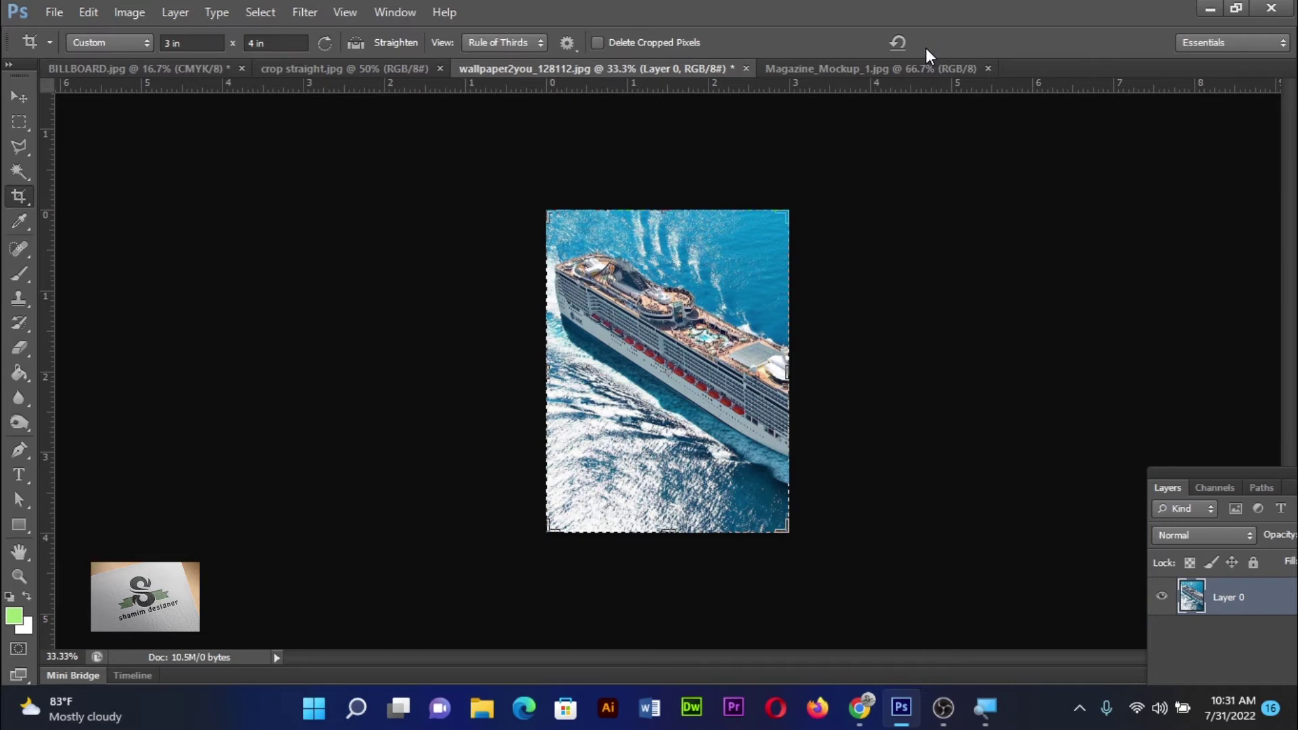
click(896, 43)
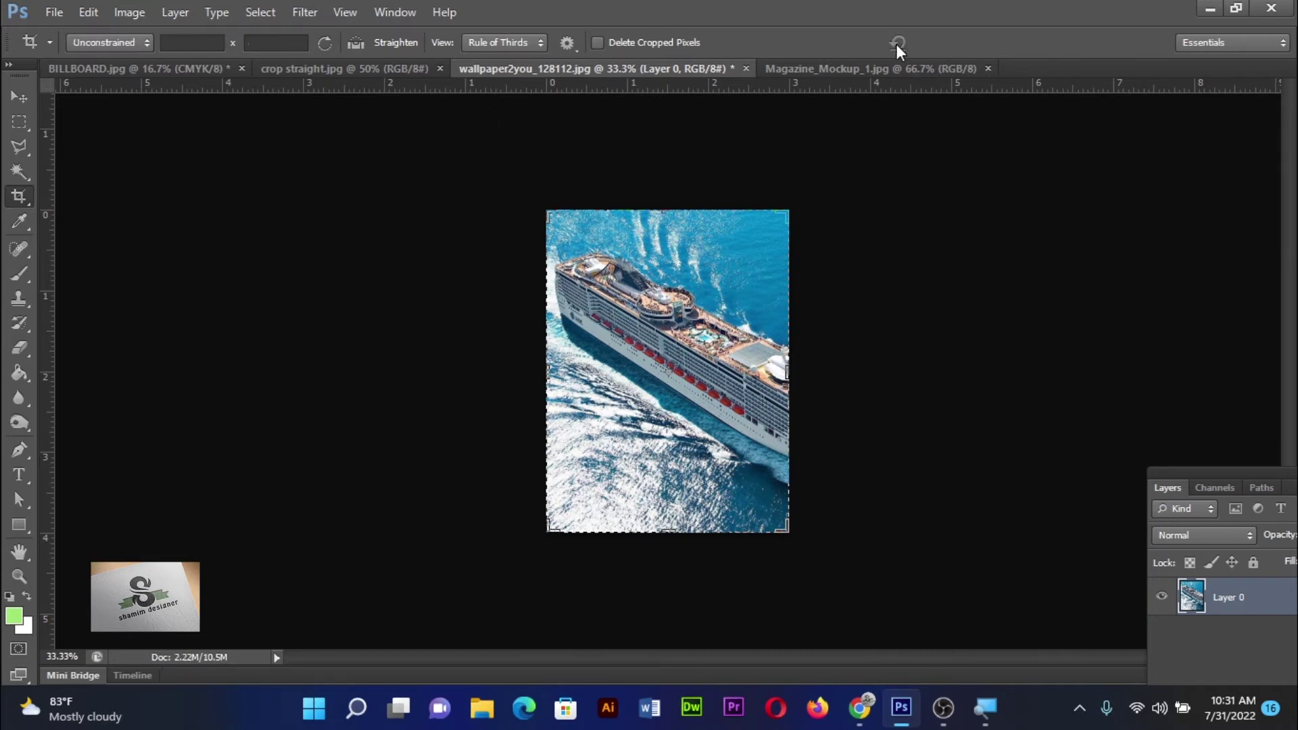
click(19, 96)
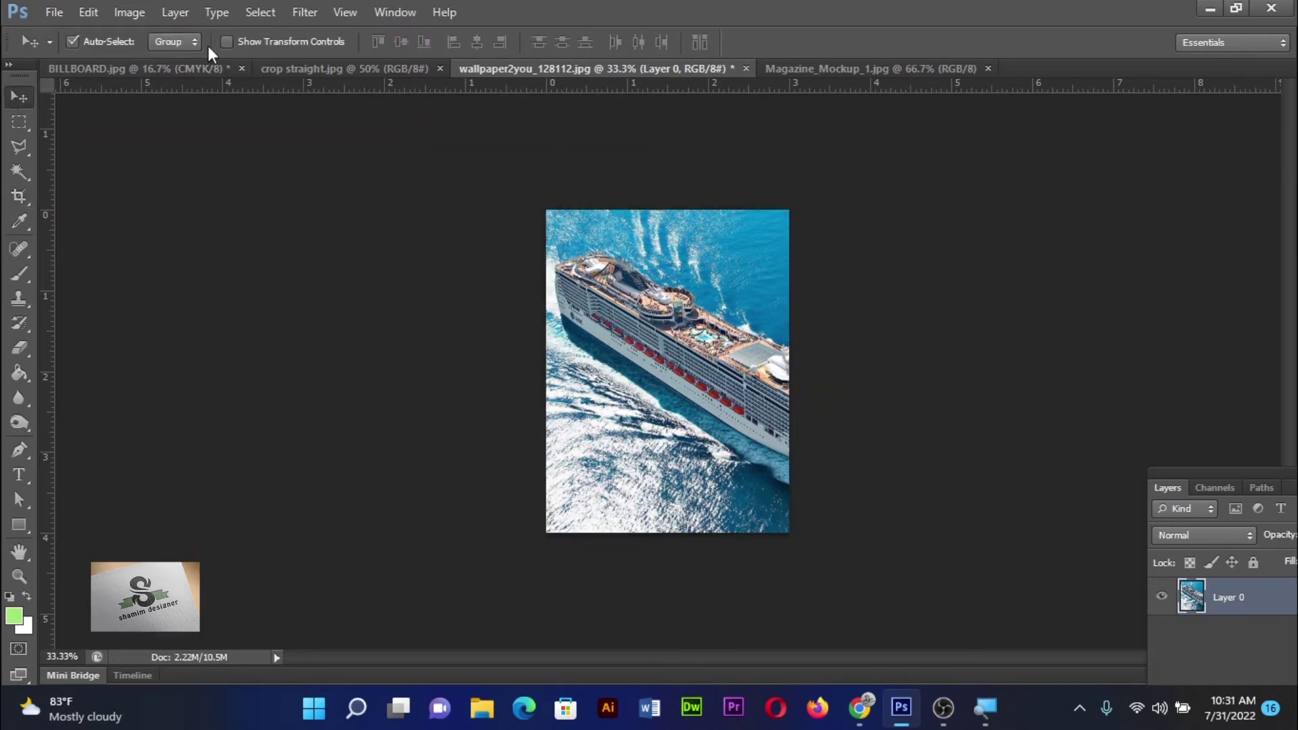
key(ctrl+alt+z)
key(ctrl+alt+z)
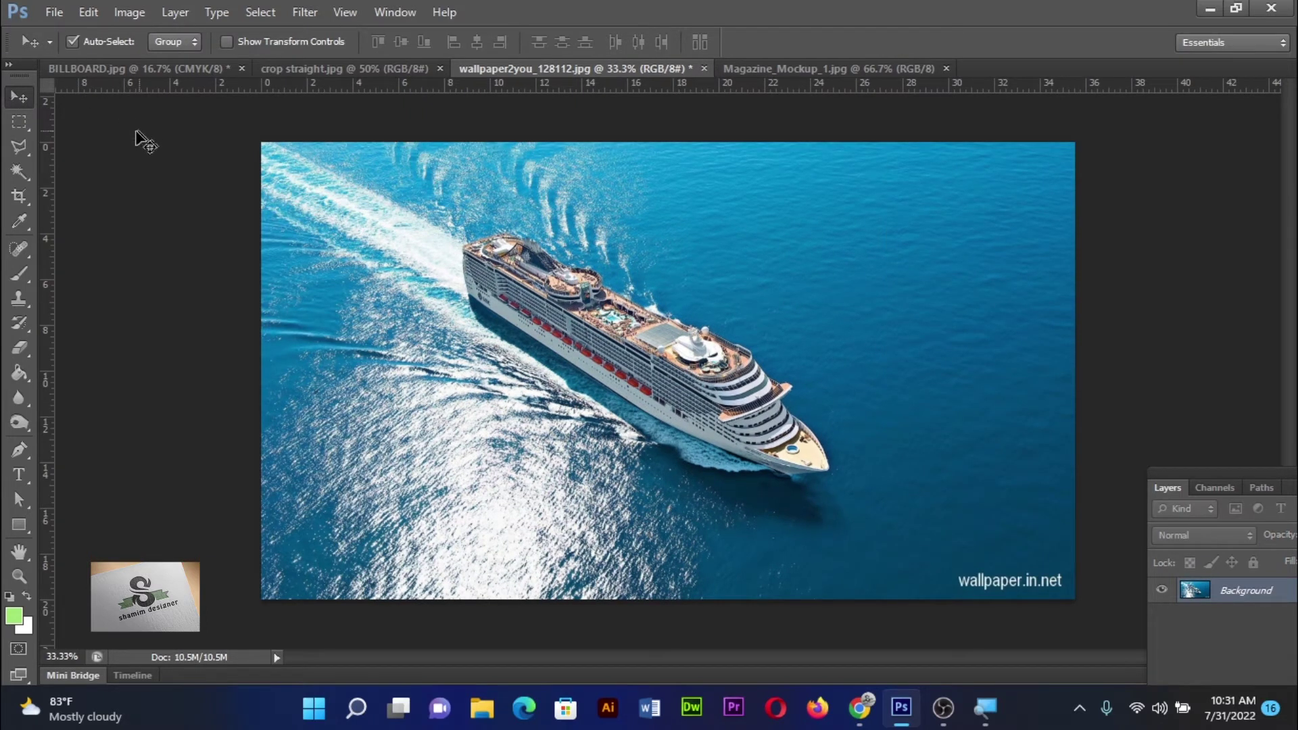
Start a crop on the full ship photo and bring up the crop size and resolution settings.
click(25, 196)
click(117, 41)
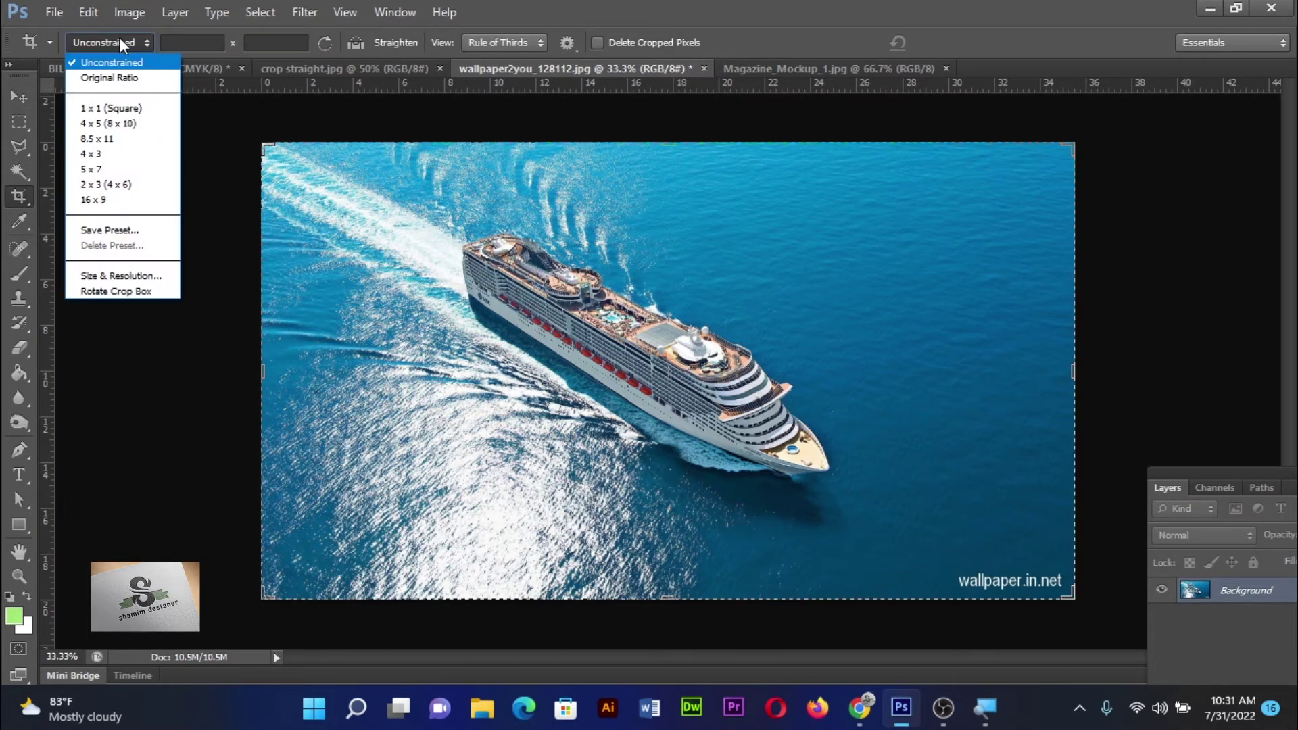
click(124, 277)
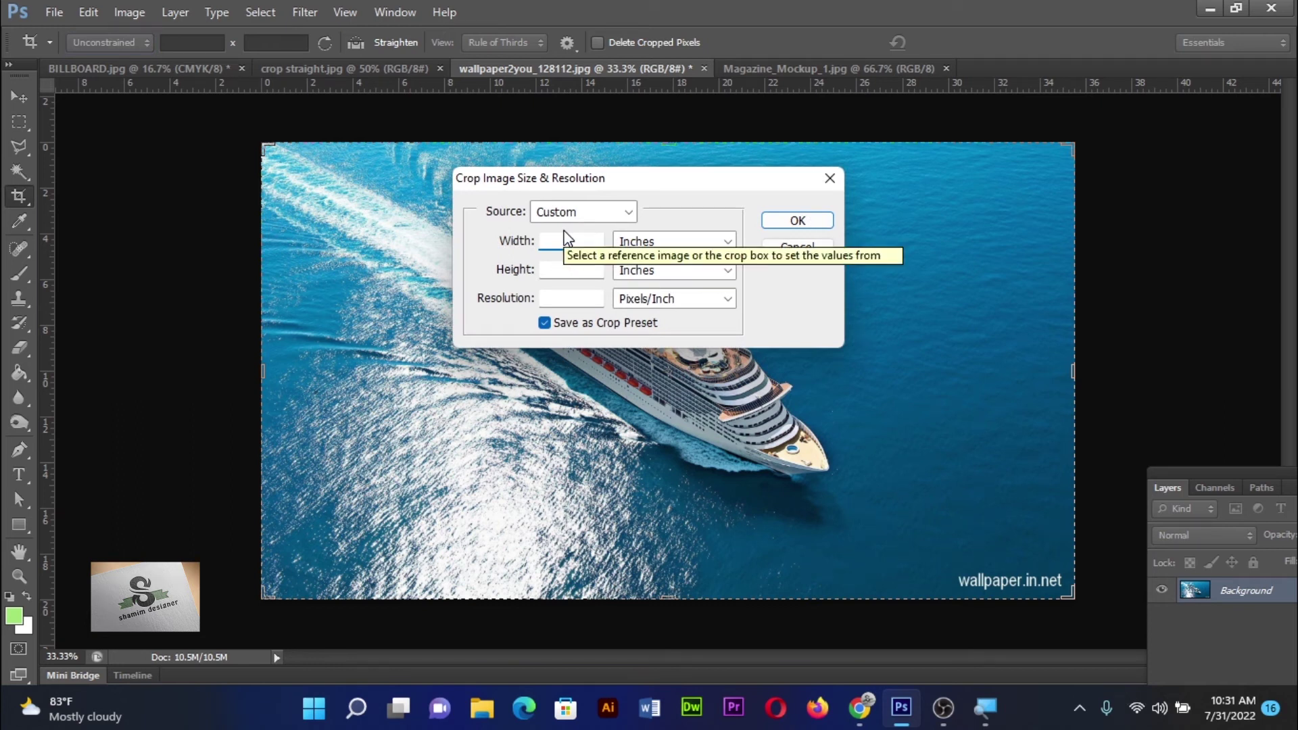
Enter an 8 in × 11 in, 300 ppi crop size and save it as a preset.
text(11)
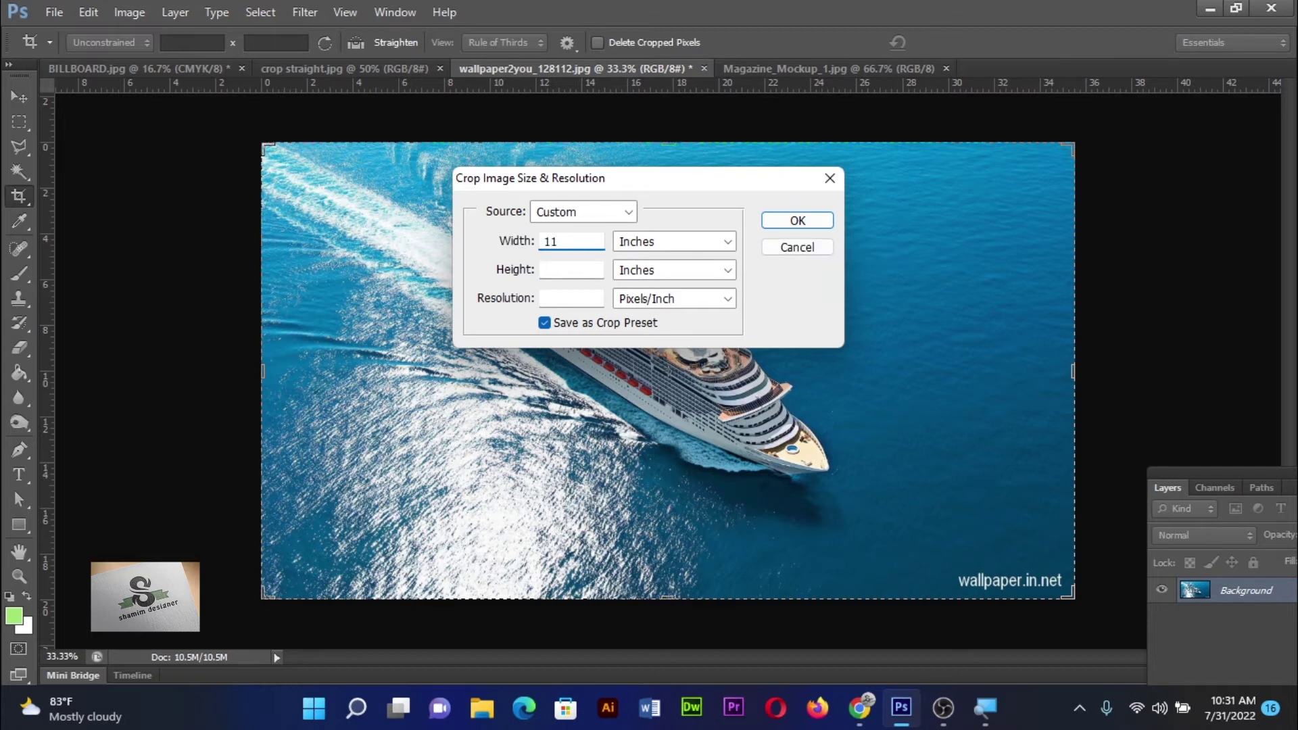
key(BackSpace)
text(8)
click(568, 269)
text(11)
click(567, 297)
text(300)
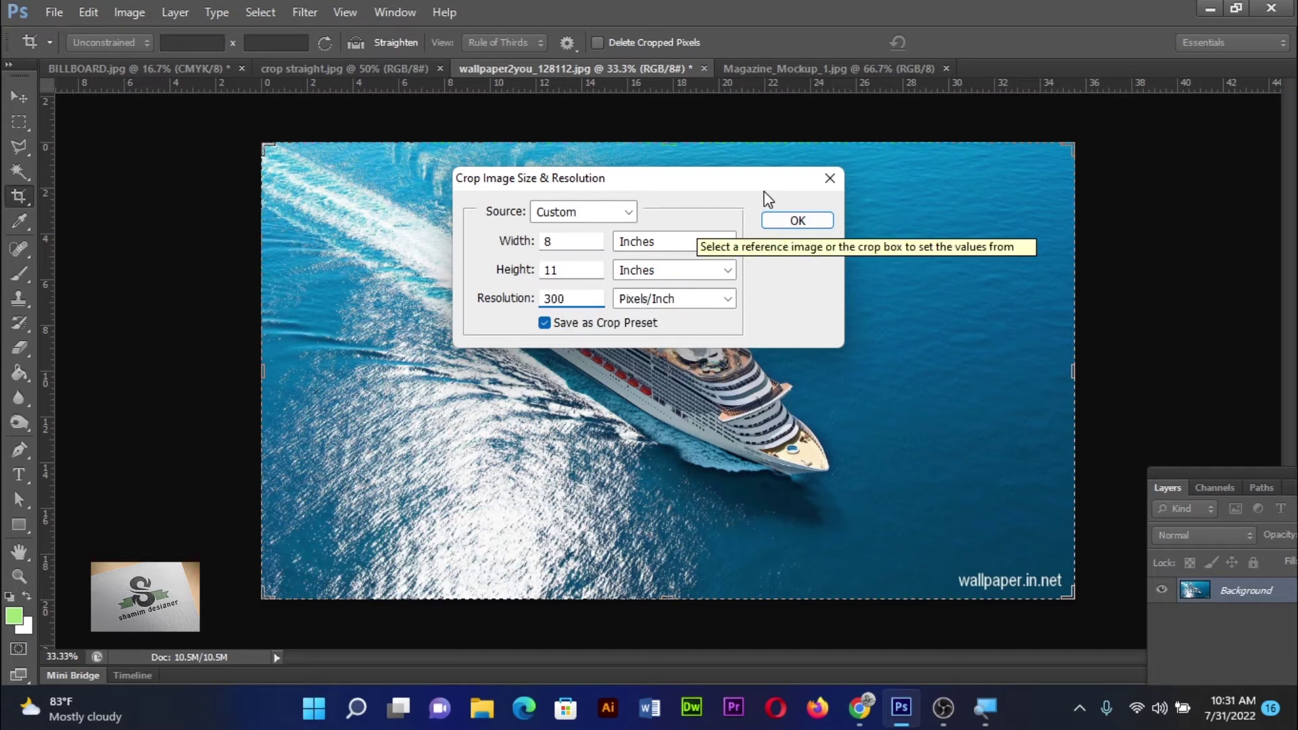
click(792, 226)
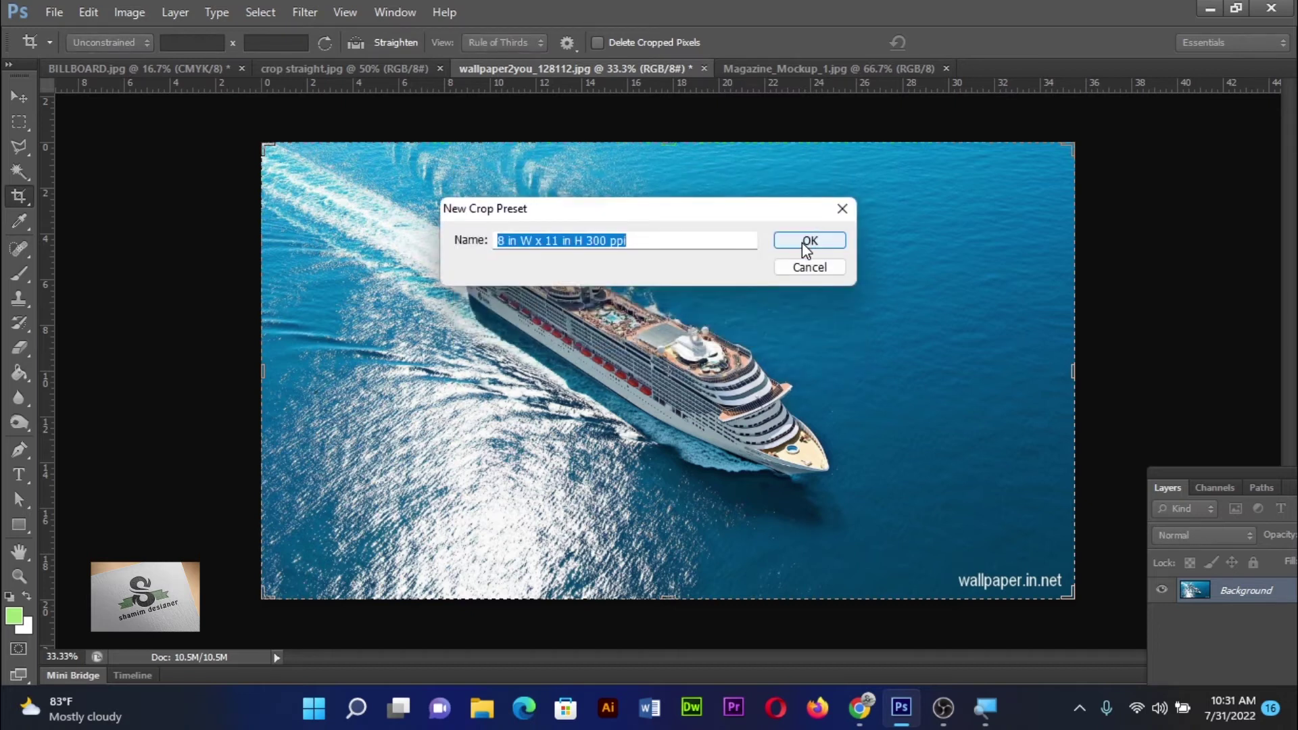
click(804, 238)
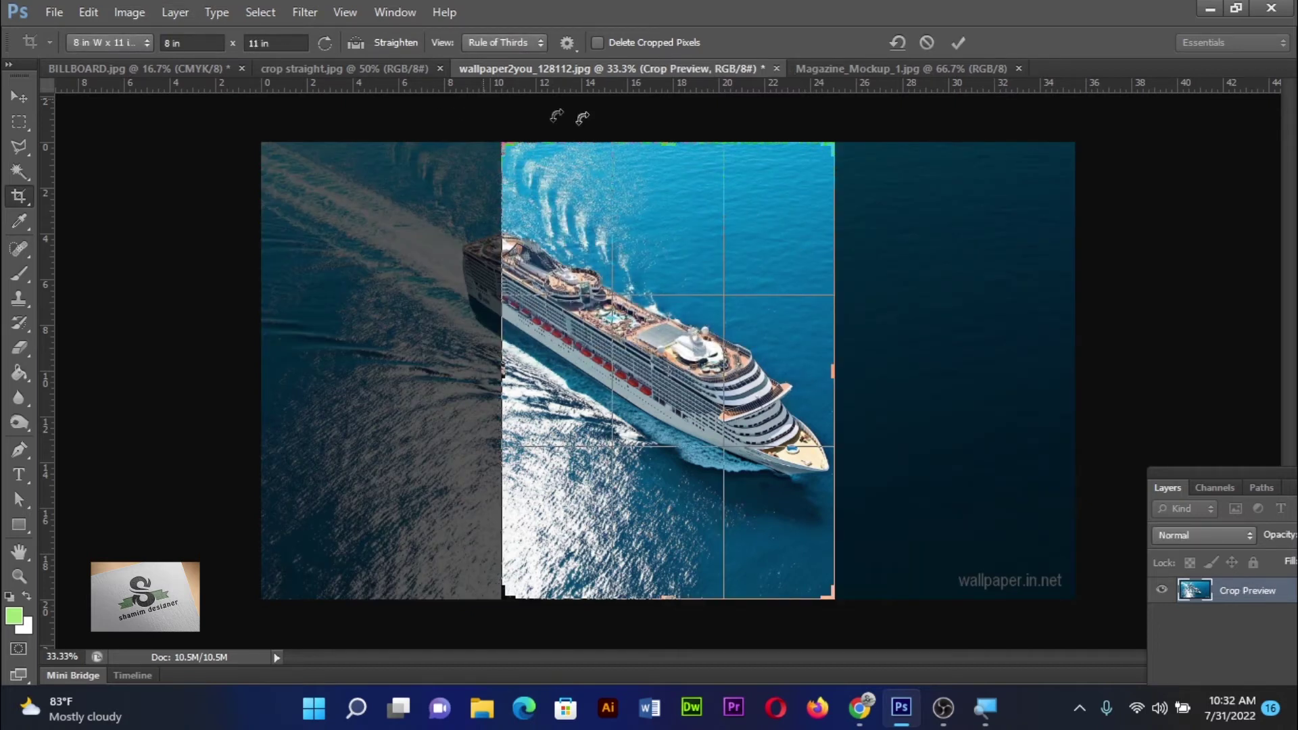
Shrink the crop frame, position the ship and its wake, and commit the portrait crop.
drag(830, 144, 820, 207)
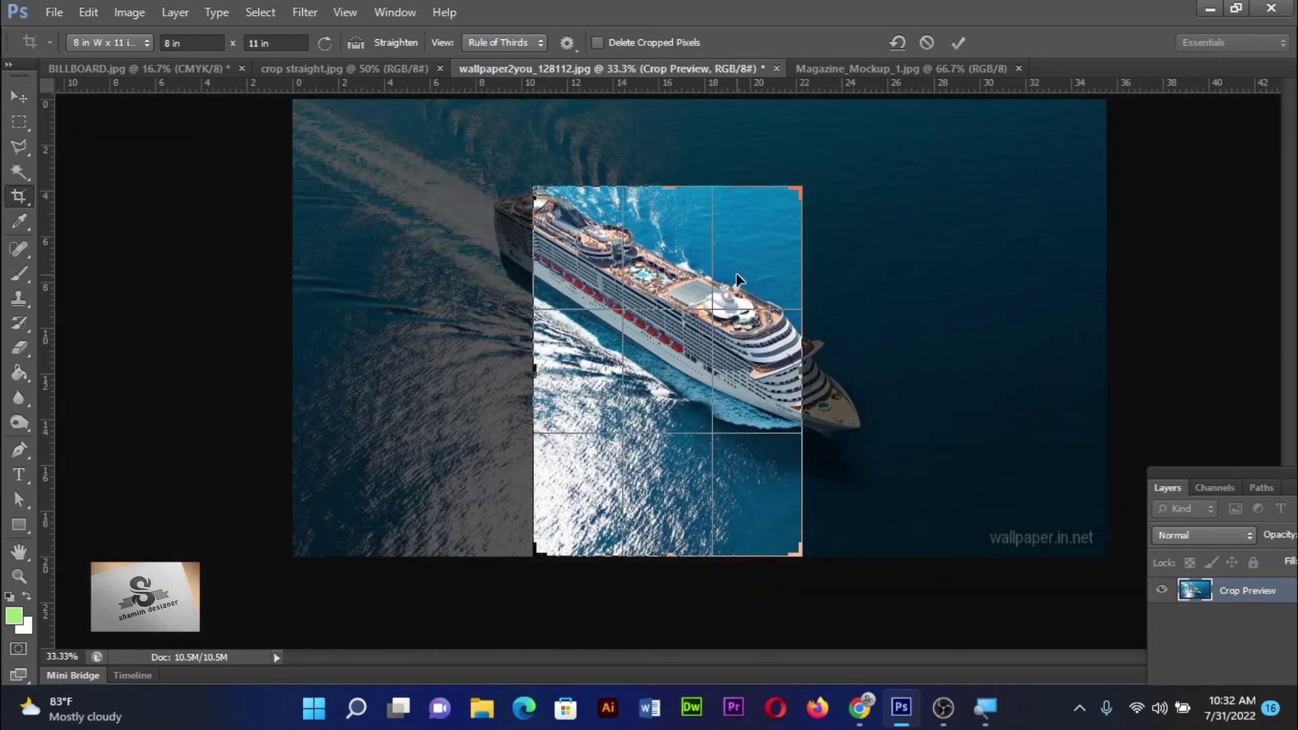
mouse_move(746, 286)
mouse_down()
mouse_move(792, 377)
mouse_move(808, 302)
mouse_up()
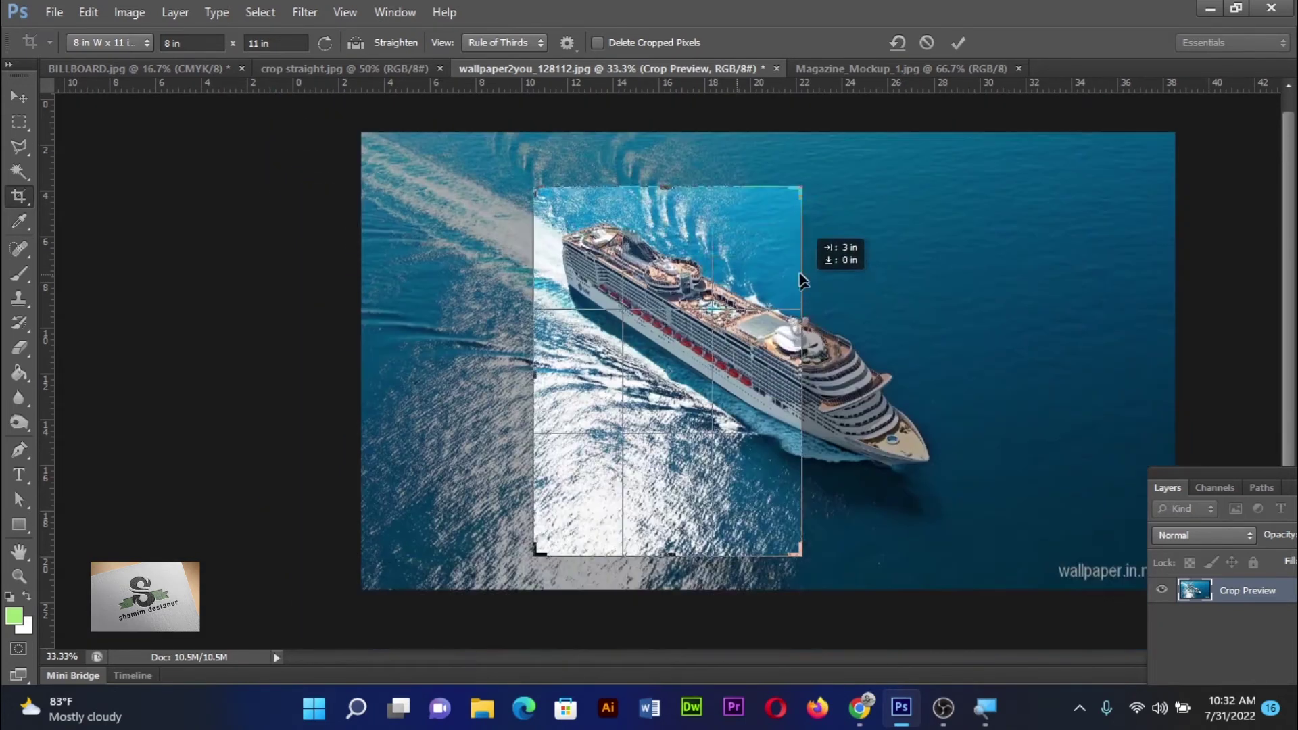
drag(809, 301, 819, 323)
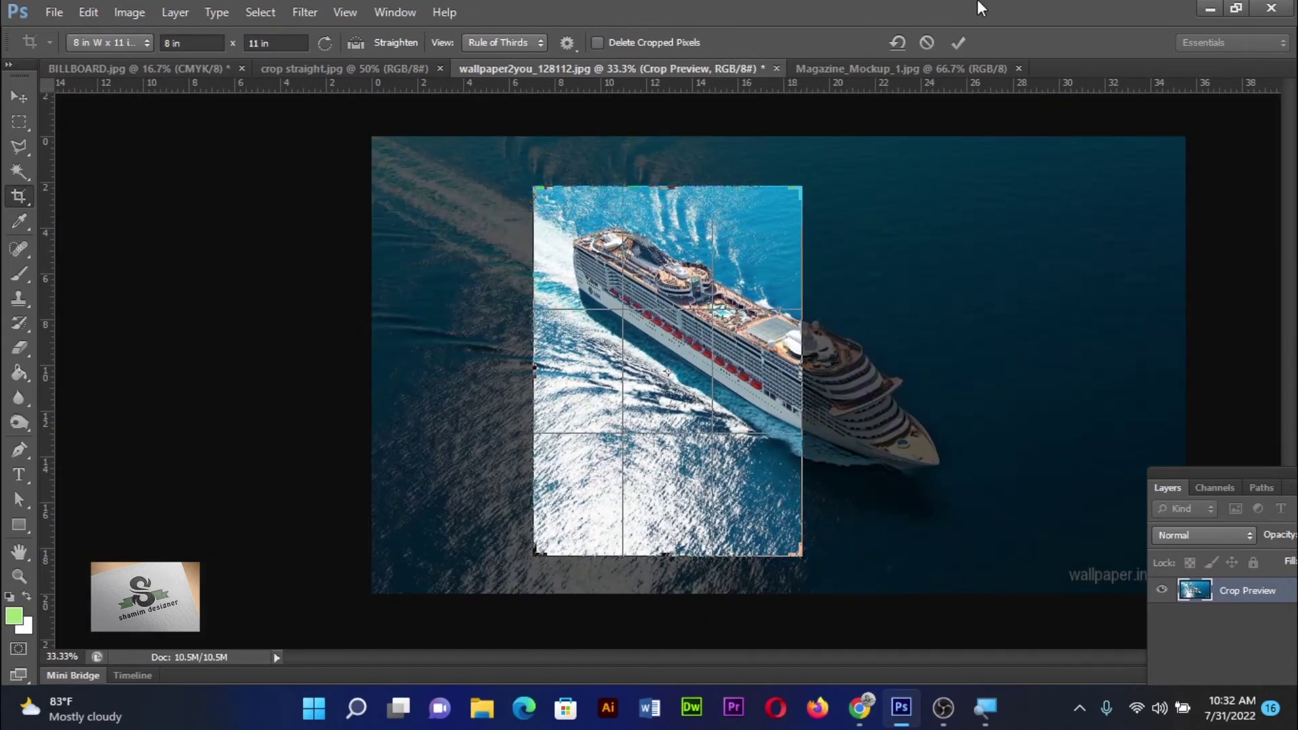
click(960, 42)
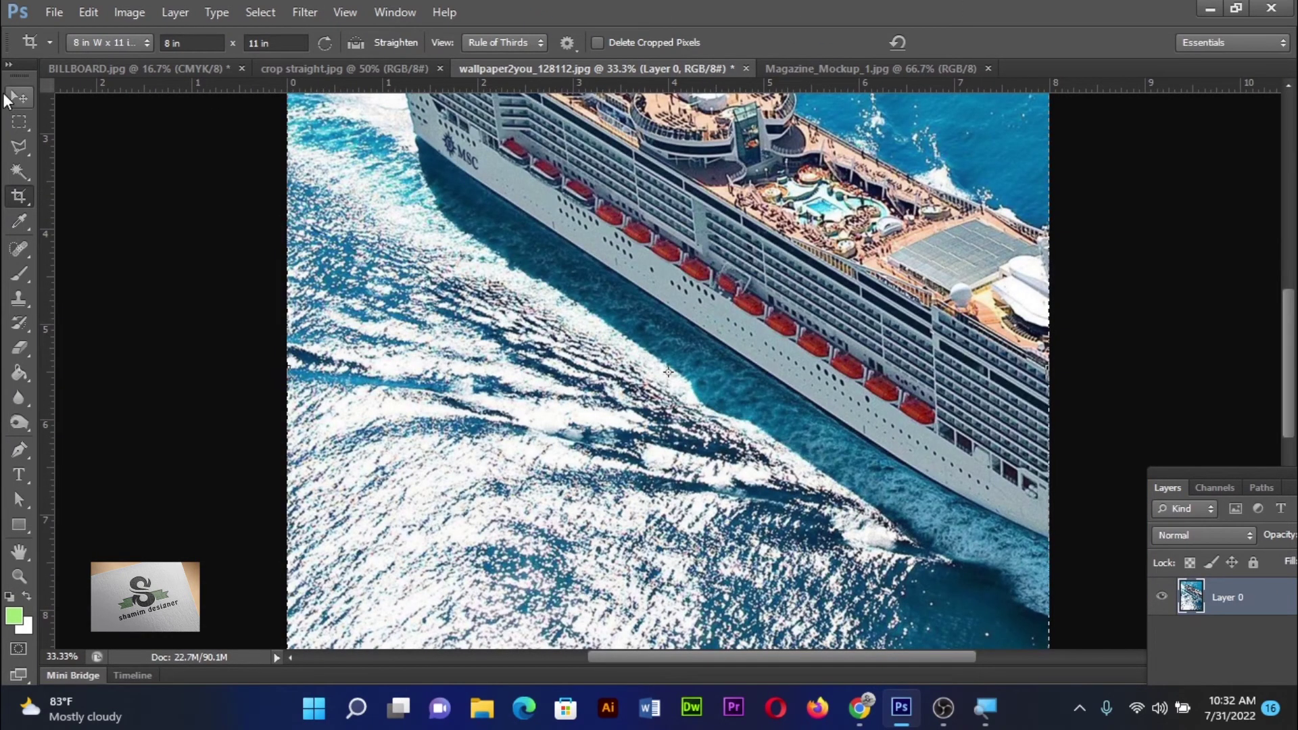
click(20, 100)
key(ctrl+0)
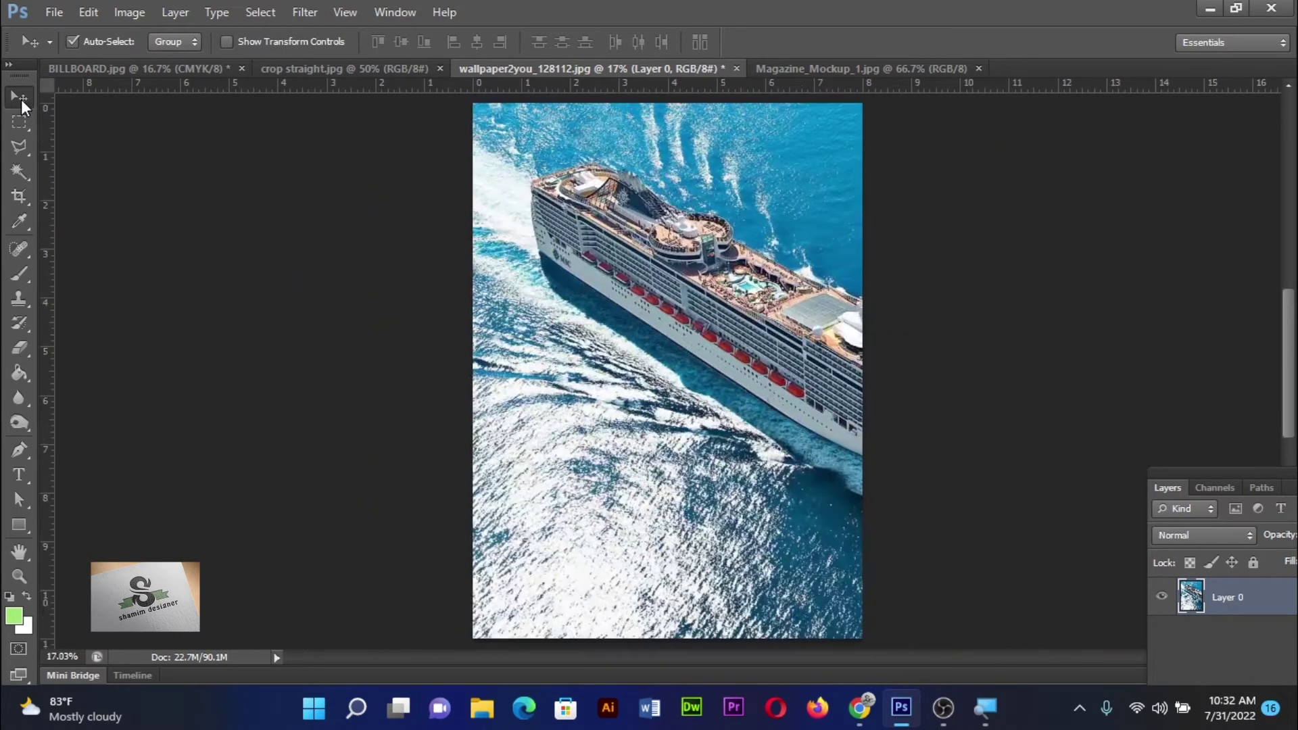
Verify Image Size reads 2400 × 3300 px at 300 ppi, then undo the crop.
click(143, 12)
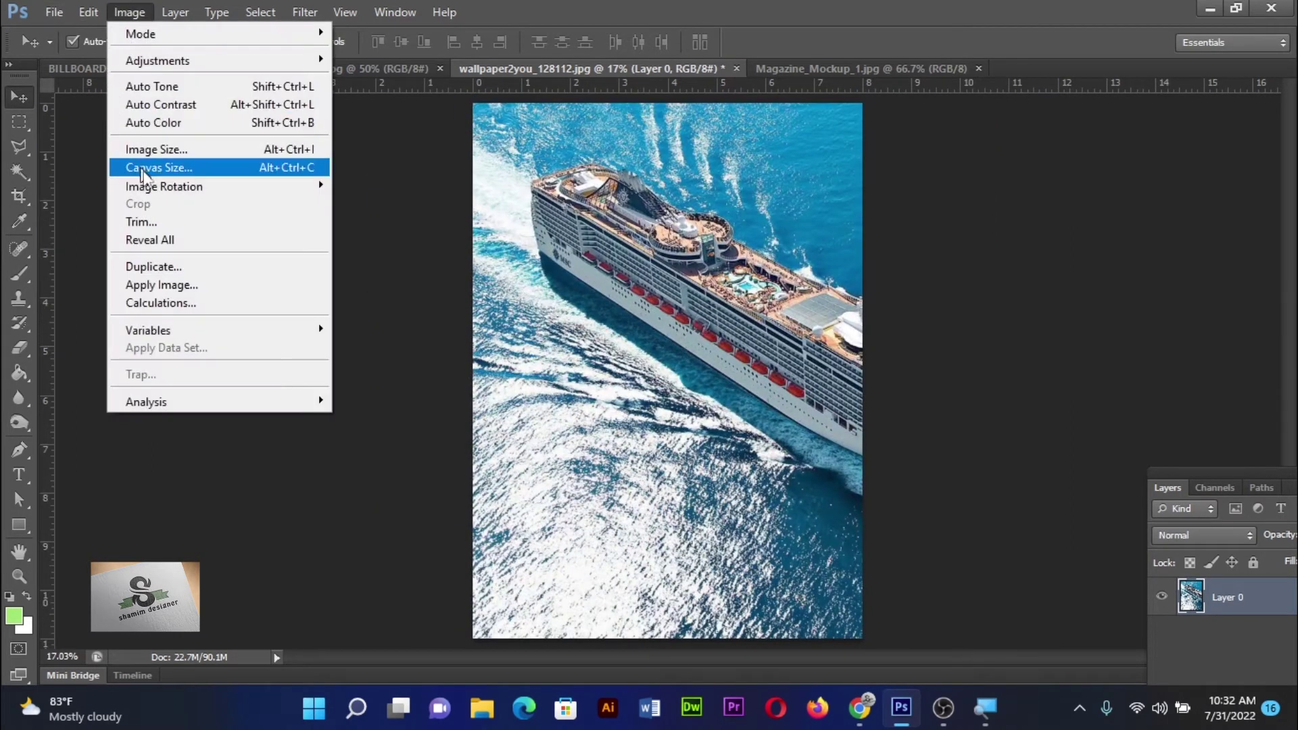
click(167, 151)
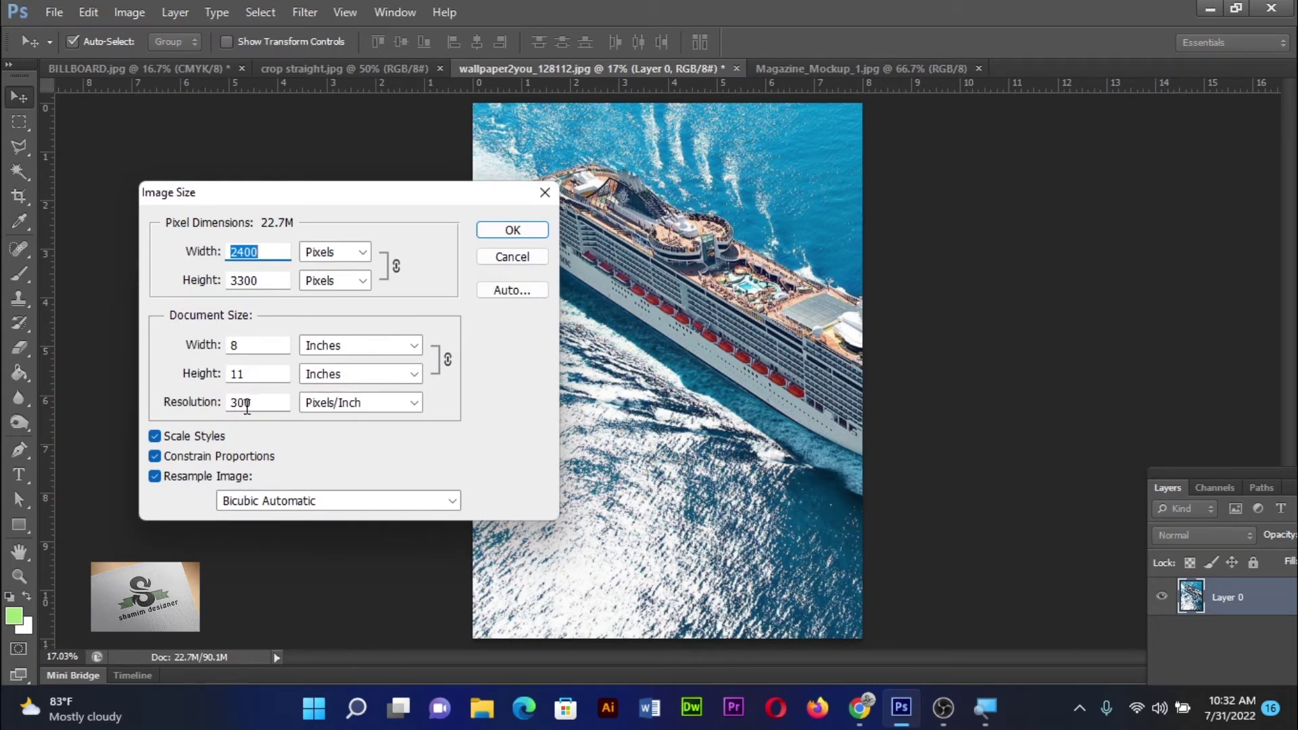
click(508, 260)
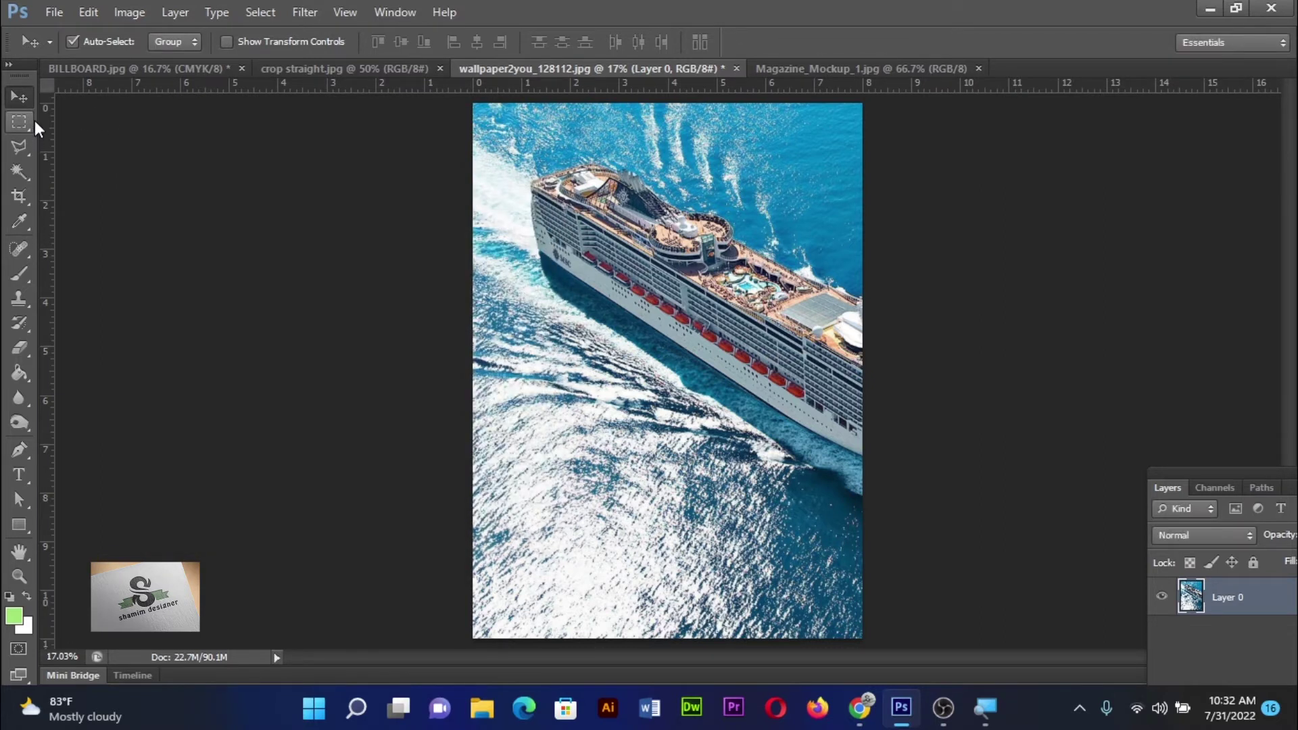
key(ctrl+alt+z)
key(ctrl+alt+z)
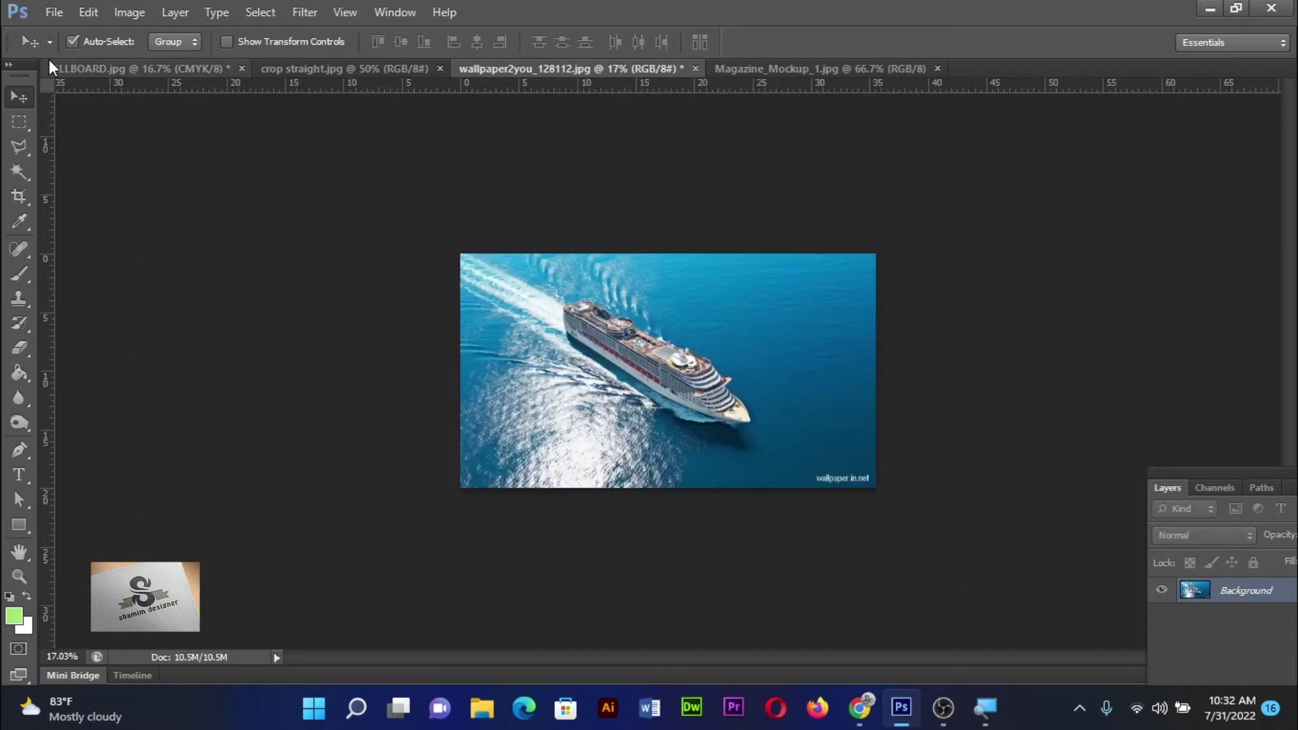
key(ctrl+0)
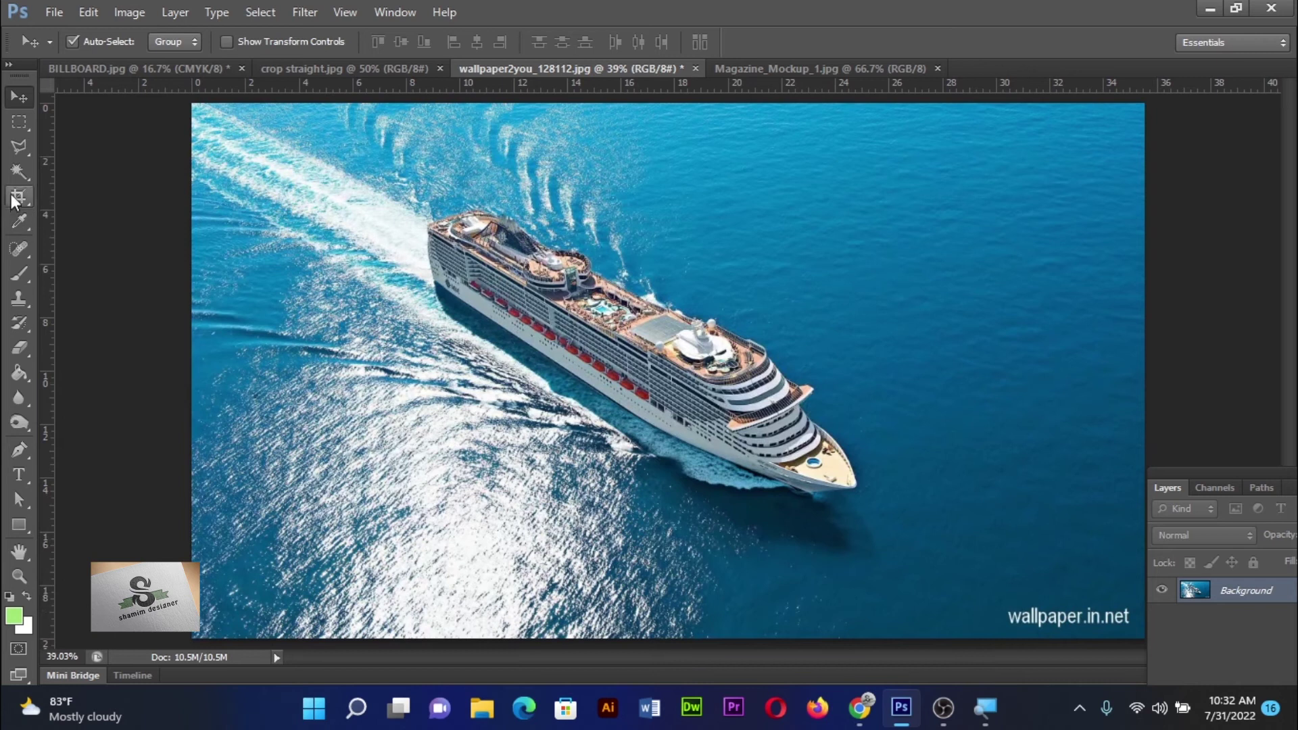
Switch the crop to Unconstrained and stretch its frame across the ship photo's full width.
click(15, 200)
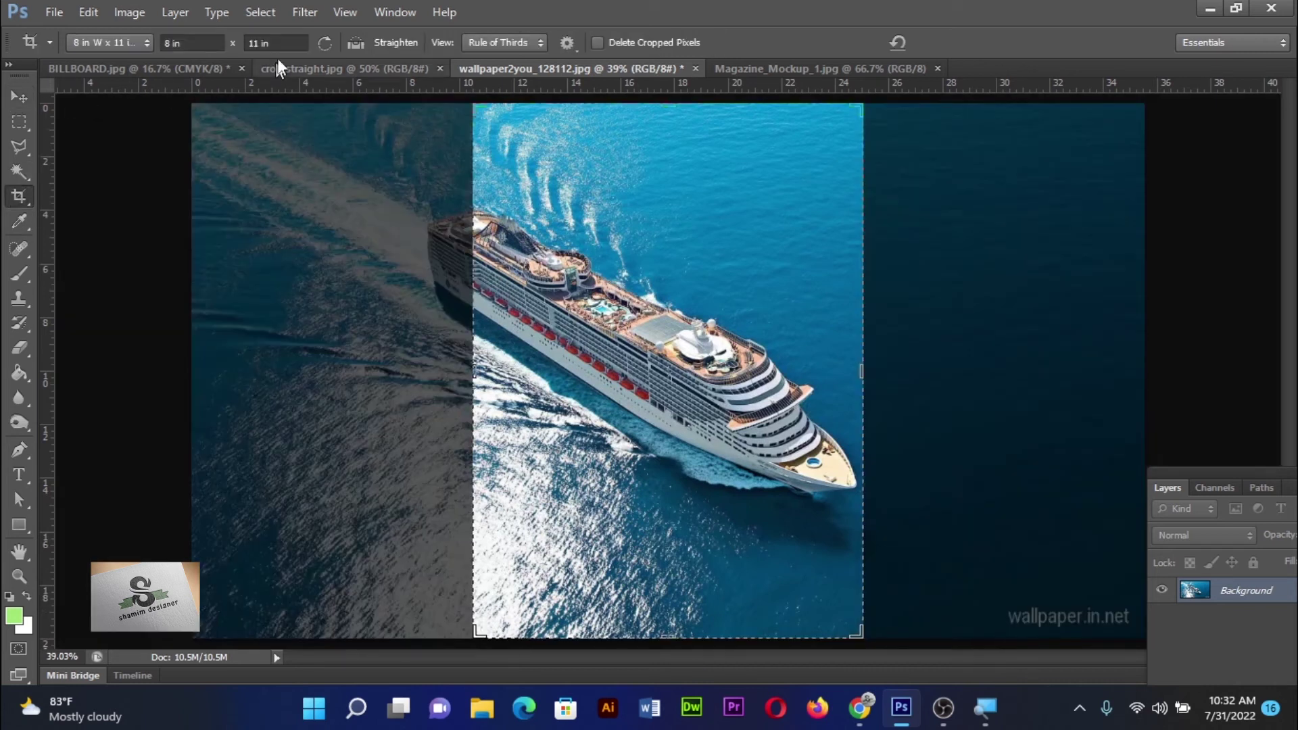
click(326, 42)
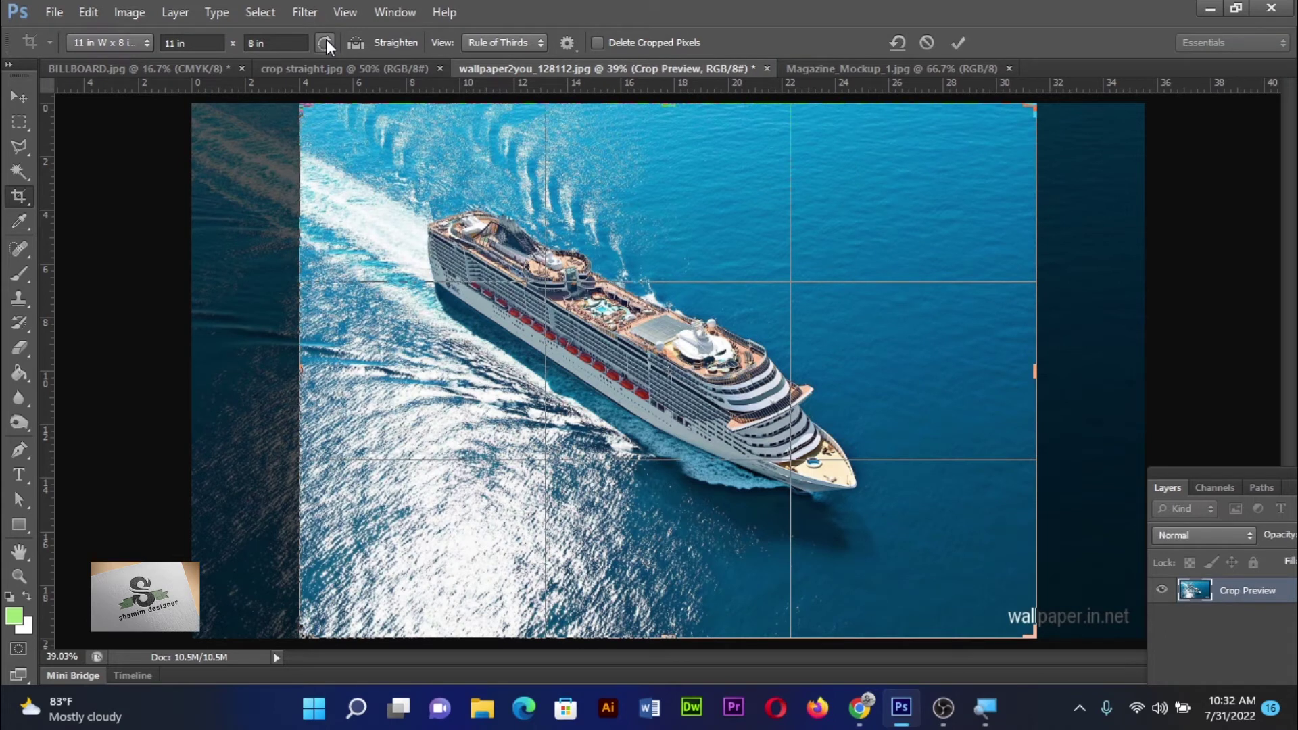
click(326, 42)
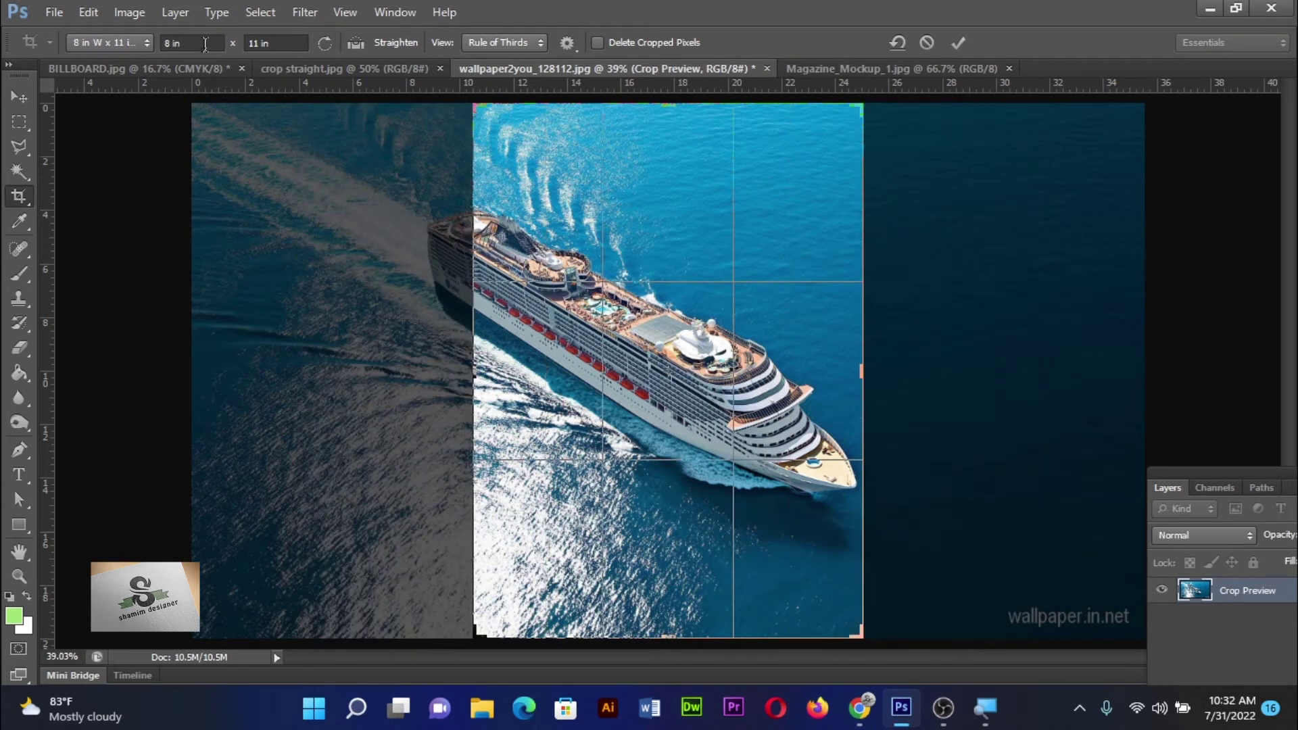
click(135, 42)
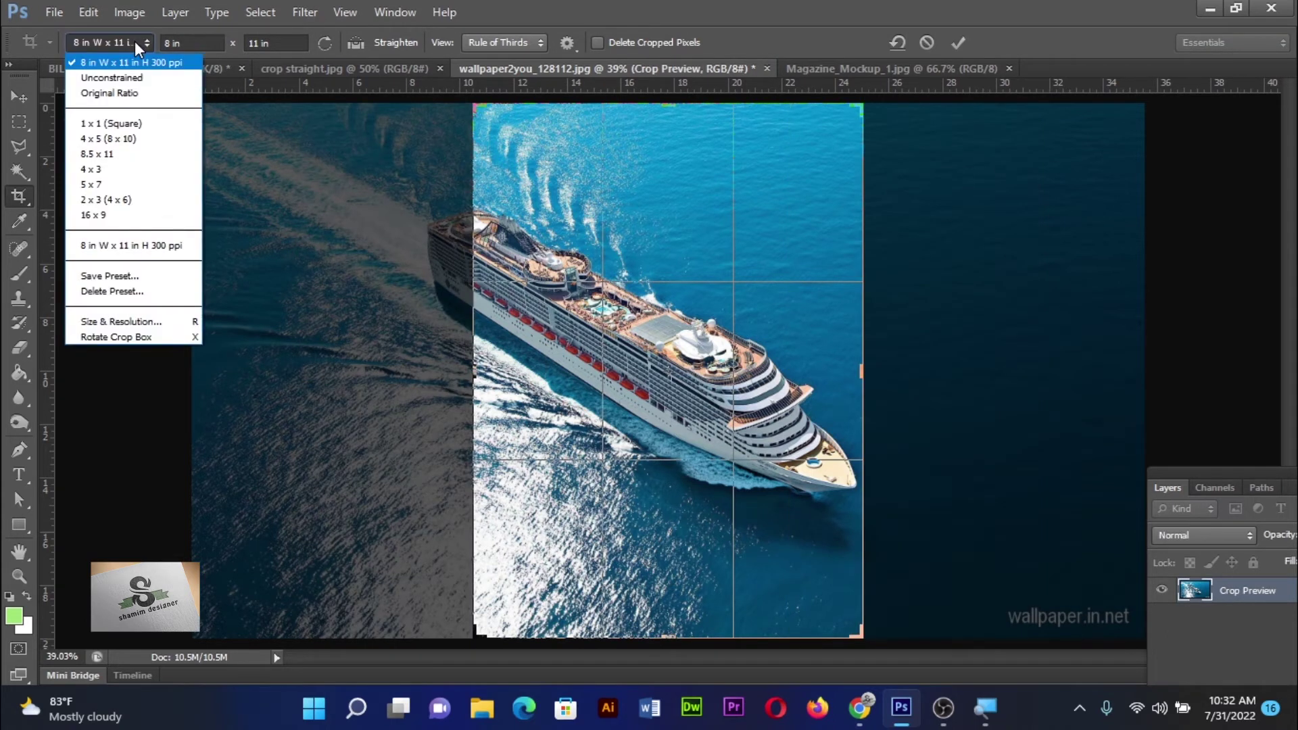
click(135, 78)
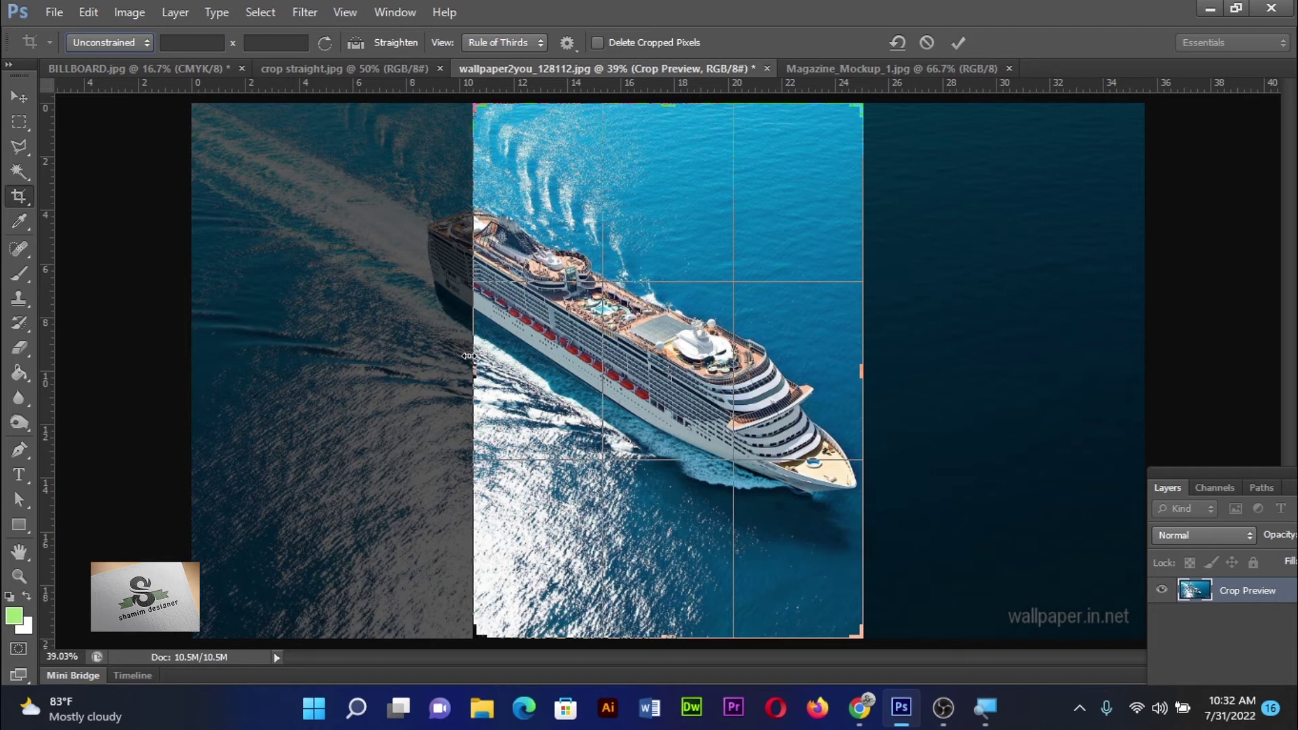
drag(471, 338, 331, 339)
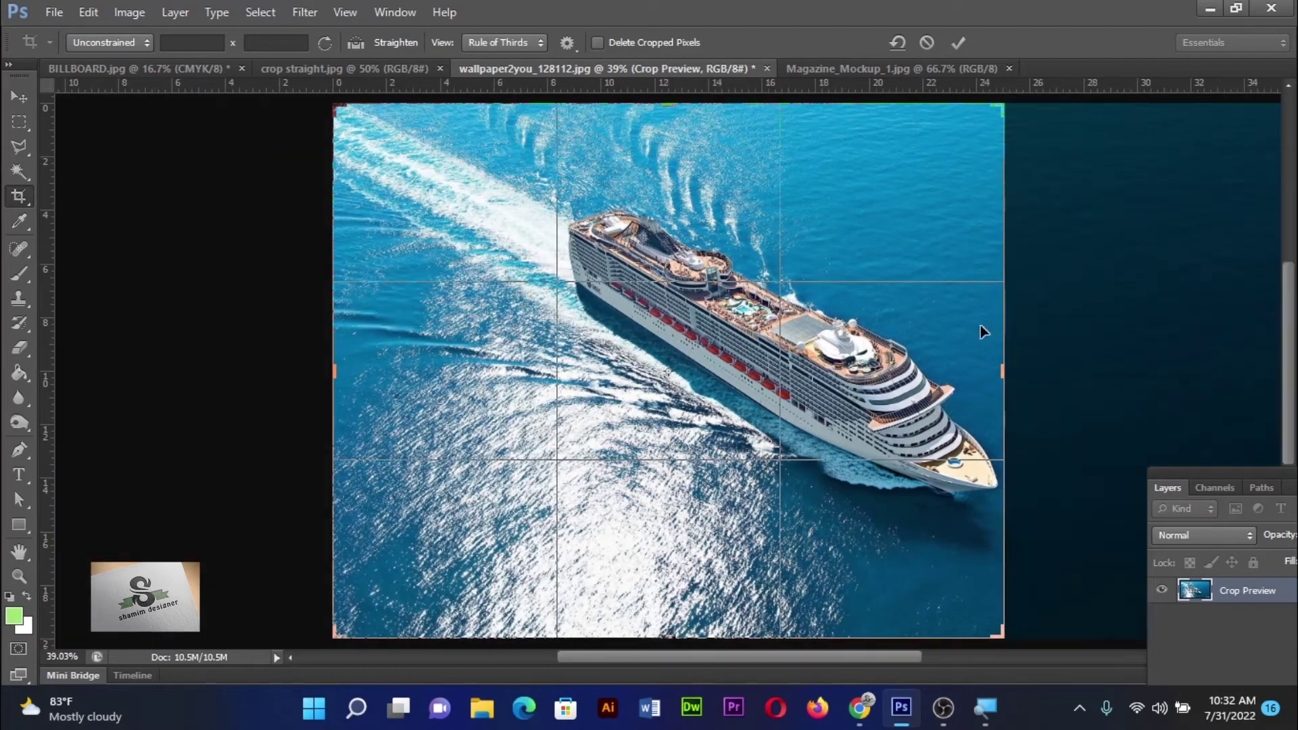
drag(1001, 369, 1142, 357)
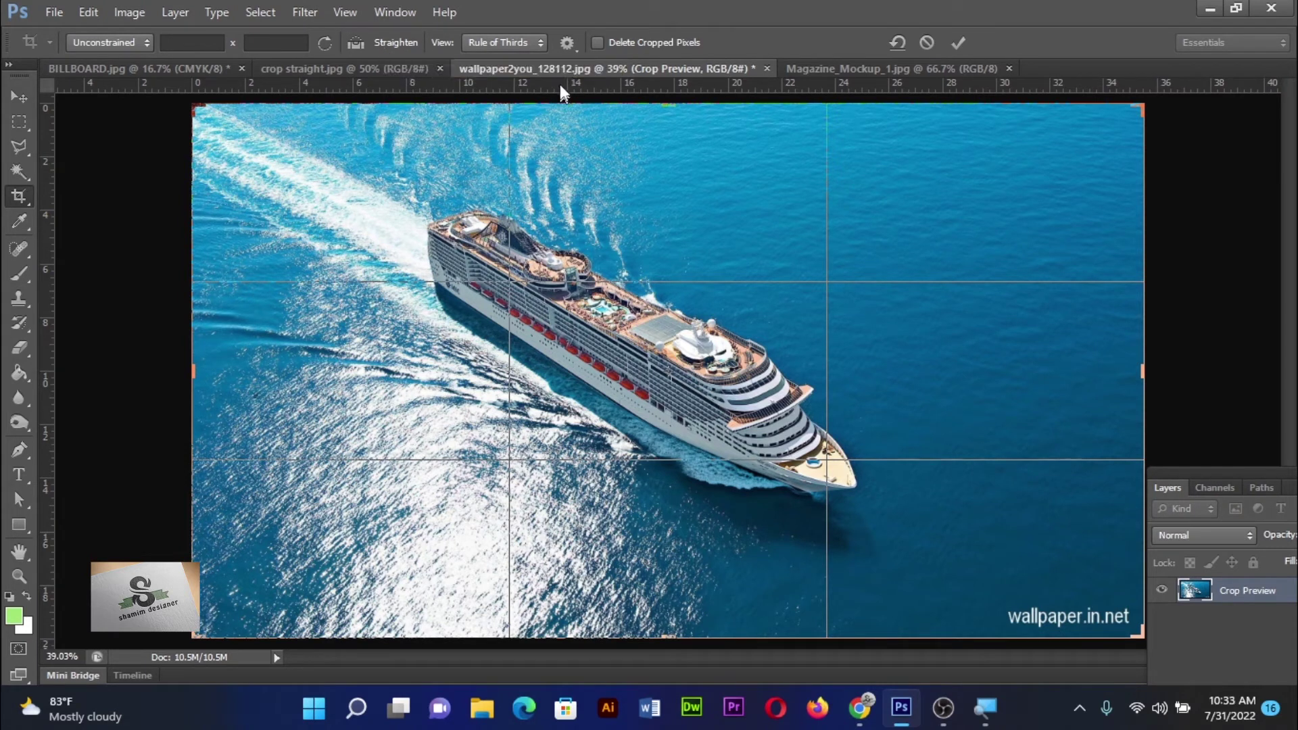
click(370, 66)
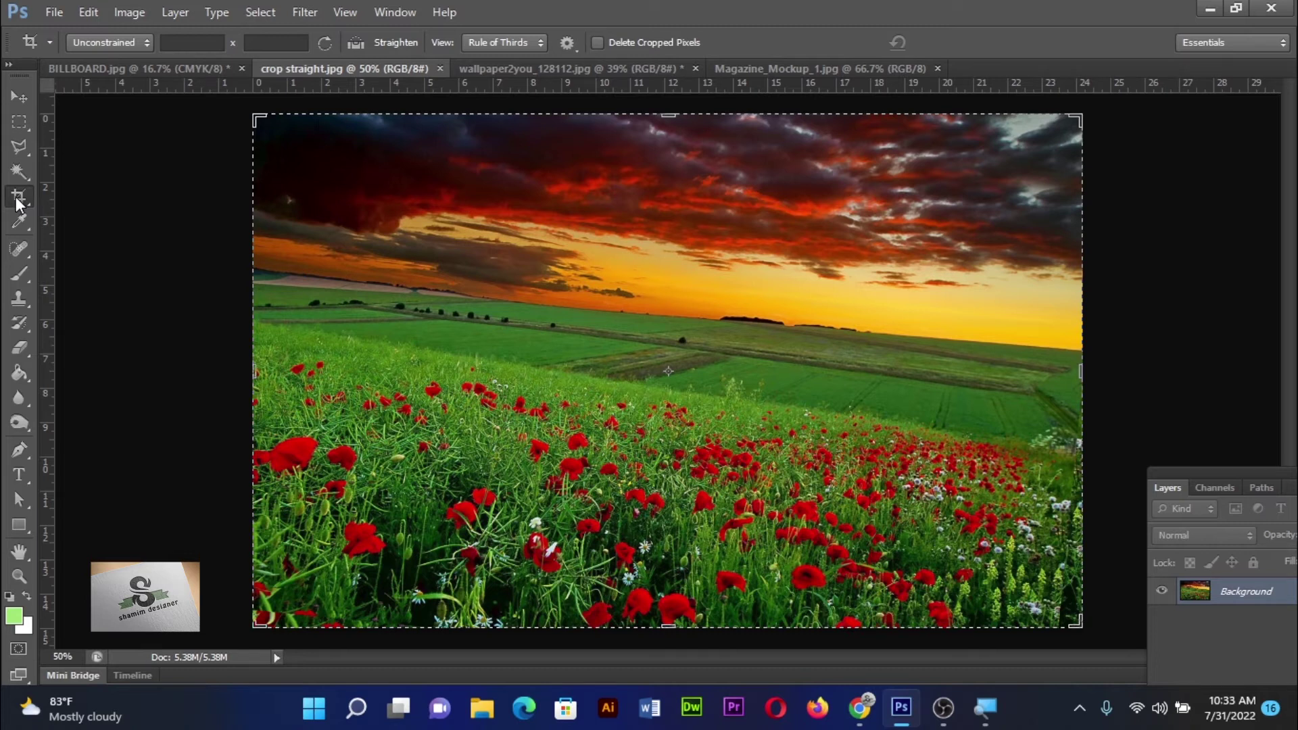
Trace the poppy field's tilted horizon with Straighten and commit the levelled crop.
click(358, 39)
drag(254, 319, 1080, 453)
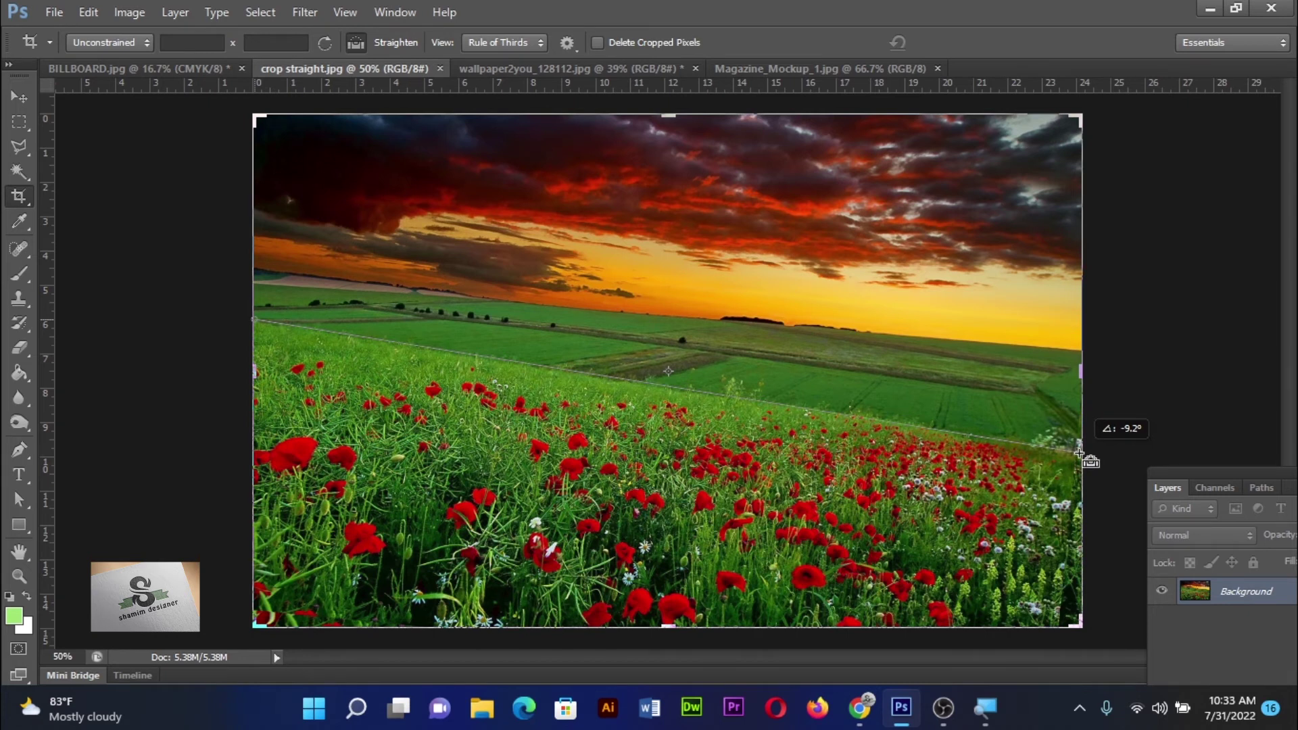
drag(1079, 453, 1079, 453)
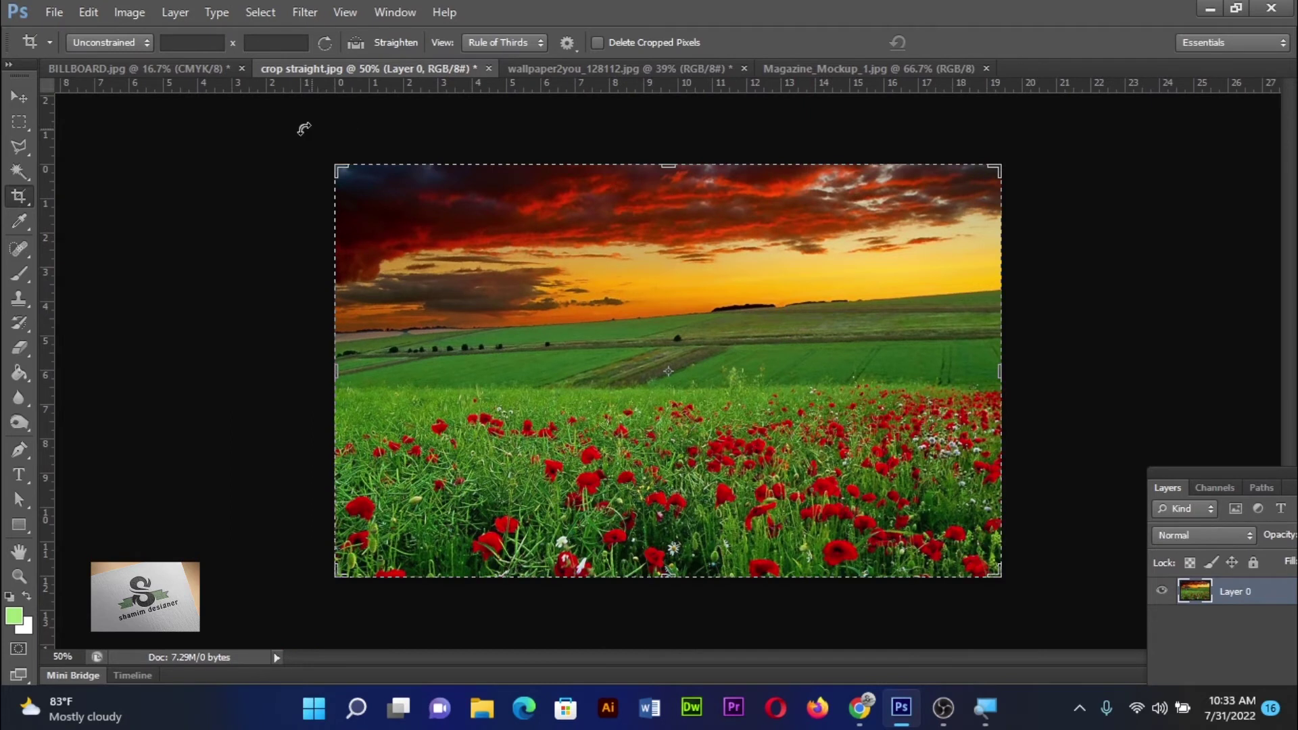
click(19, 97)
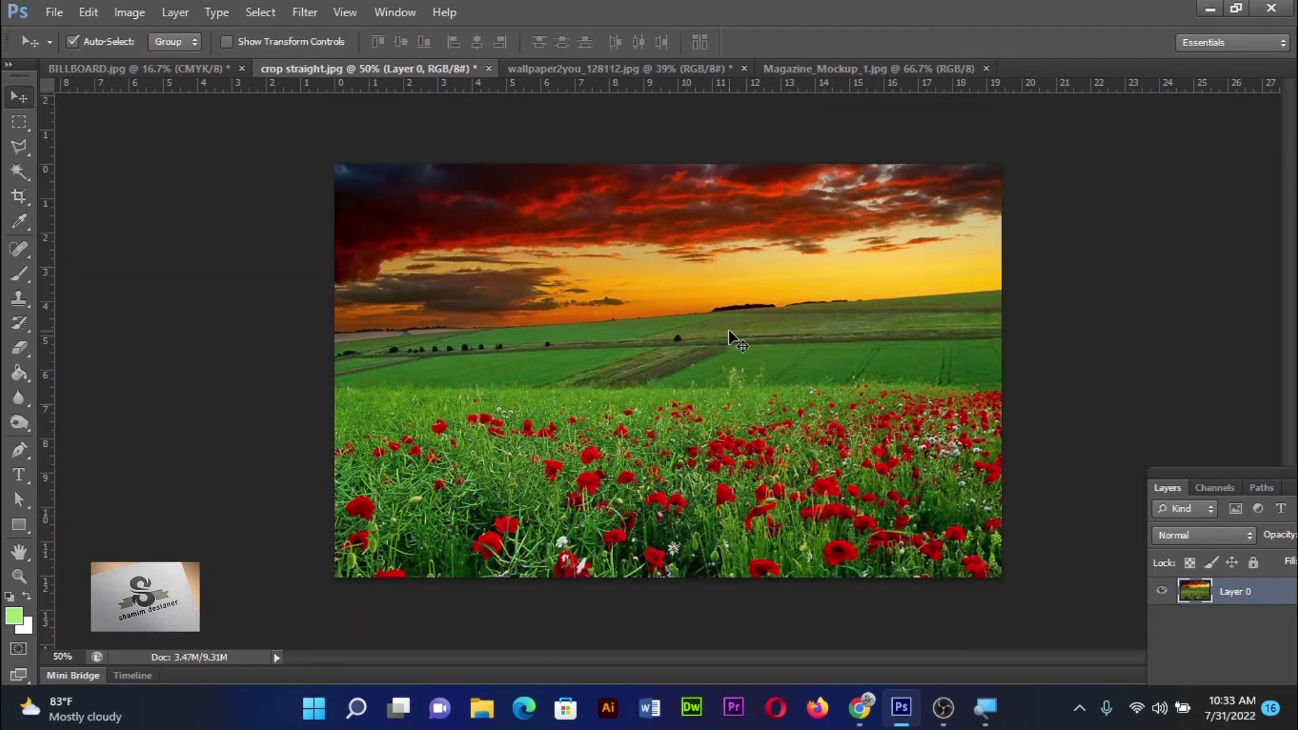
scroll(728, 320, up, 2)
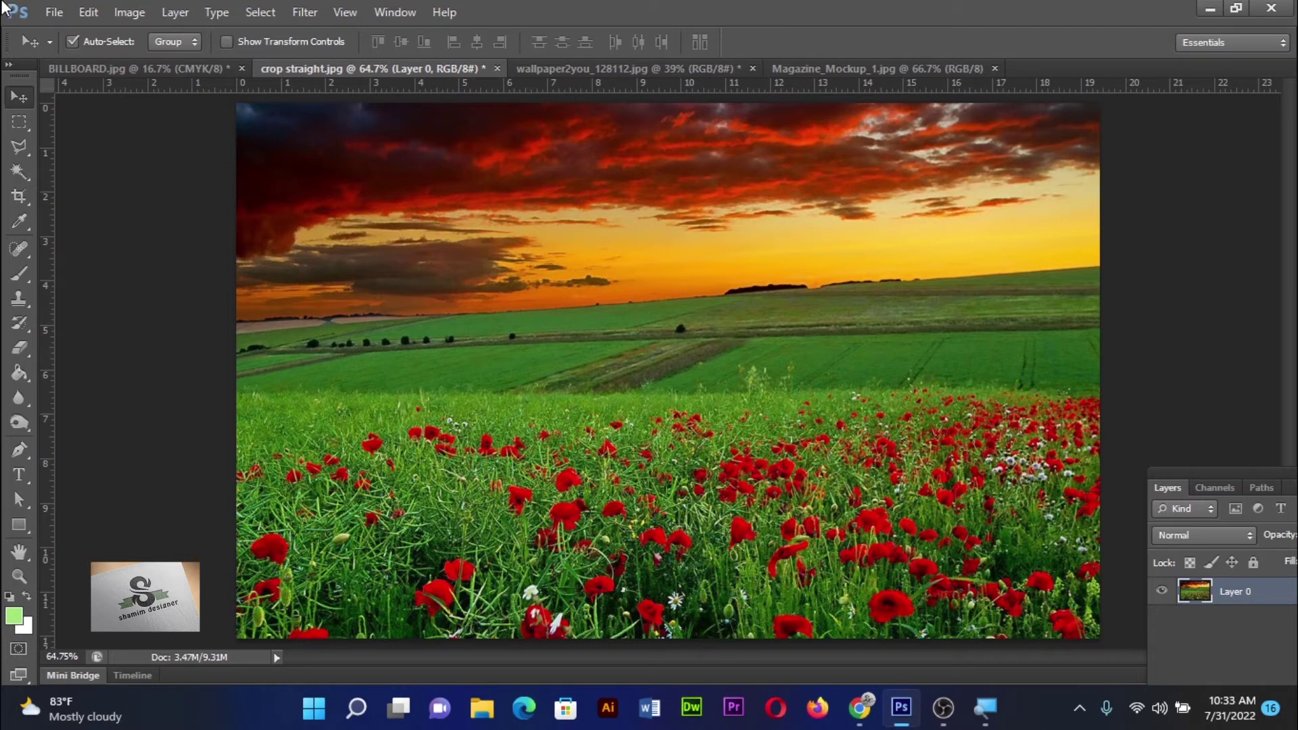
Discard a trial crop on the ship photo, then restart one pulled in from the top-right corner.
click(573, 68)
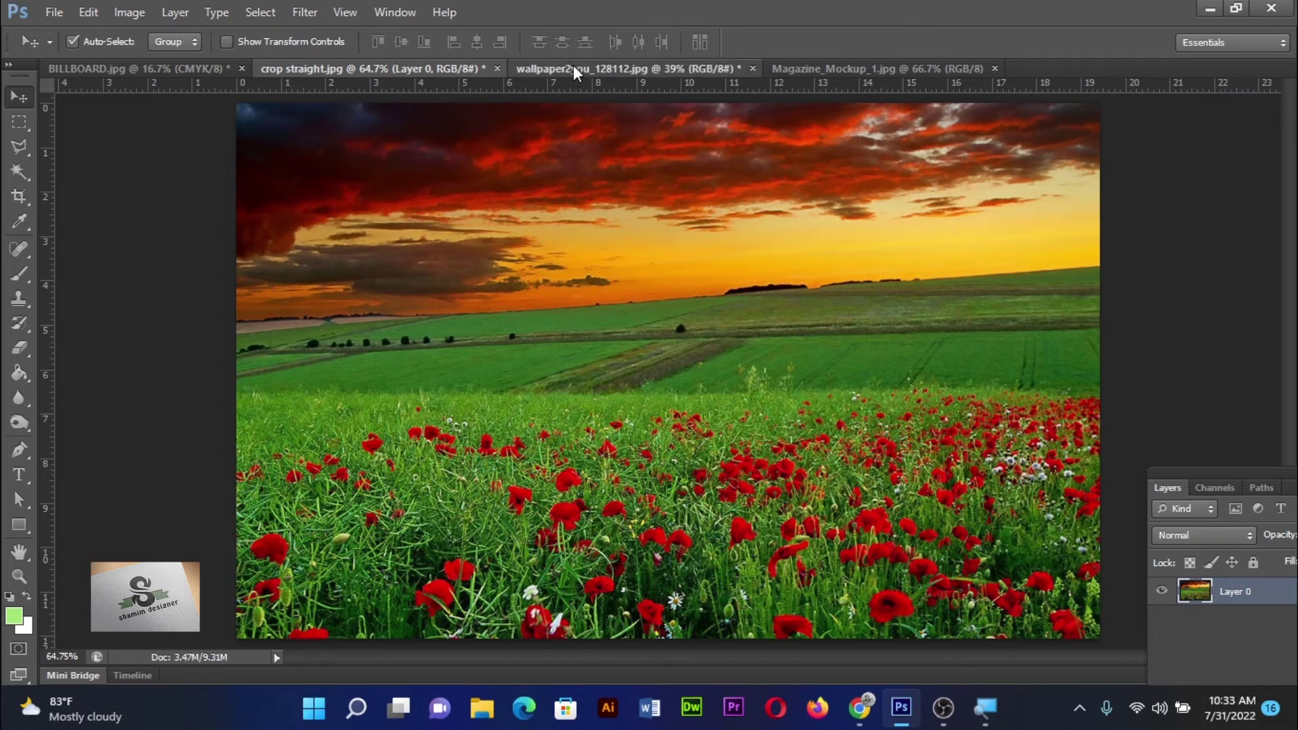
click(19, 195)
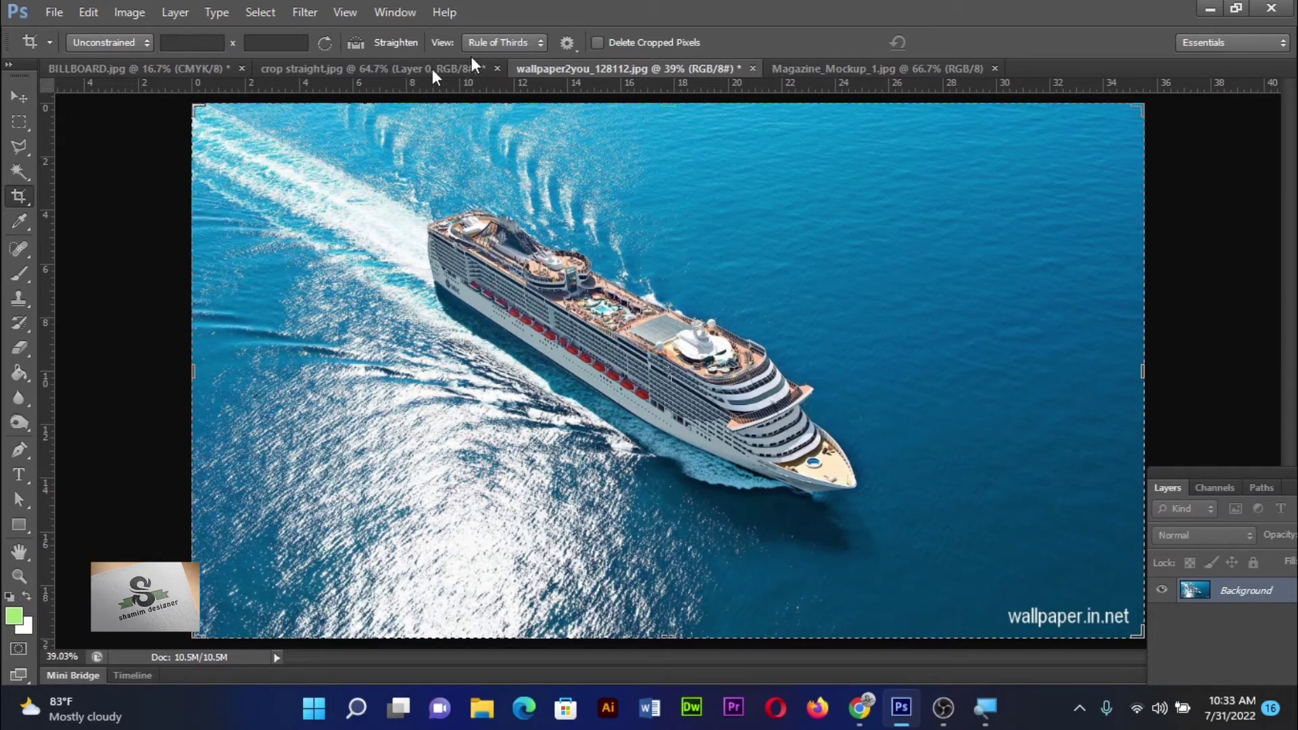
drag(200, 107, 353, 121)
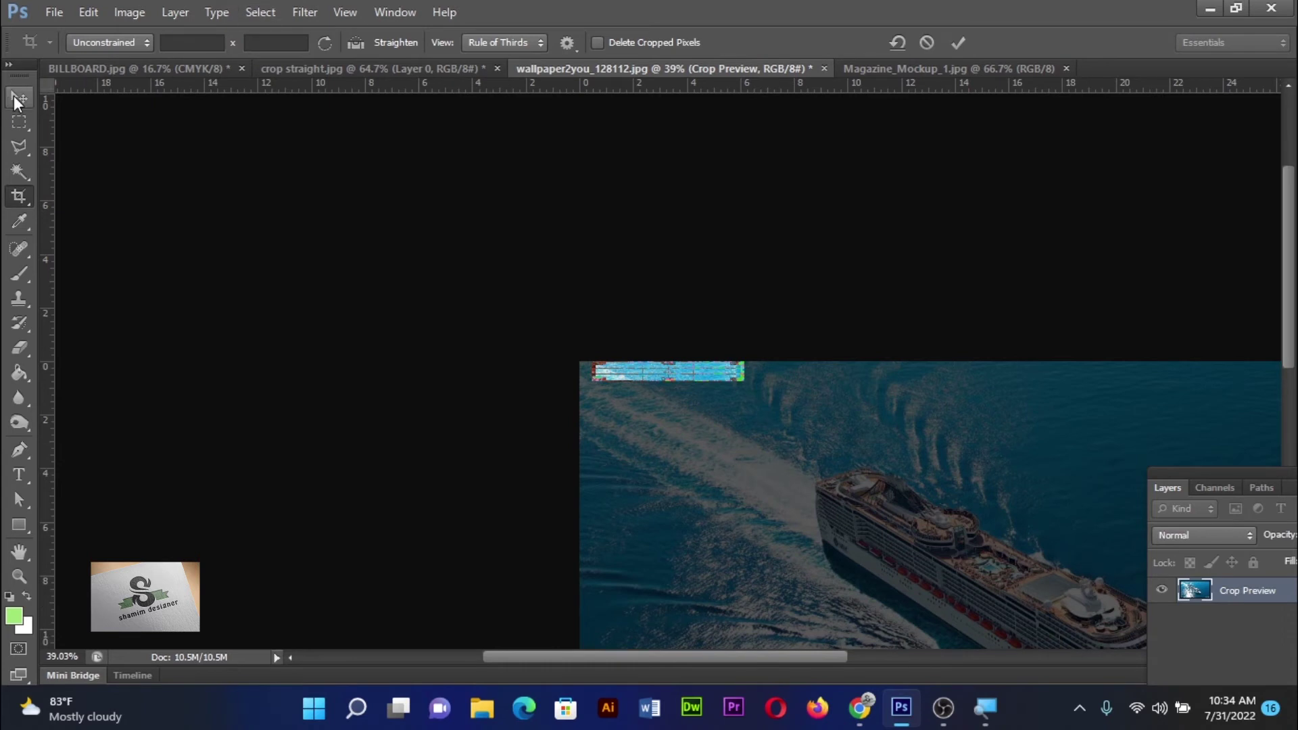
click(19, 97)
click(775, 274)
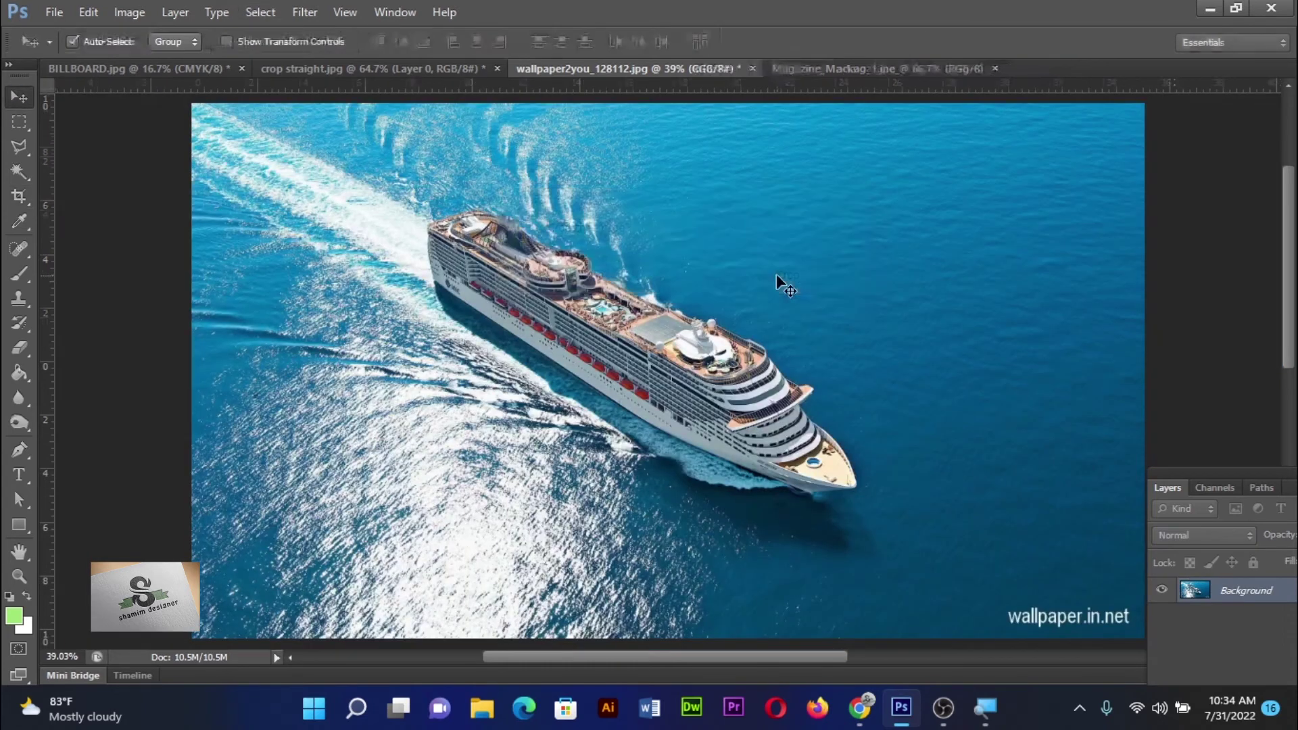
click(16, 197)
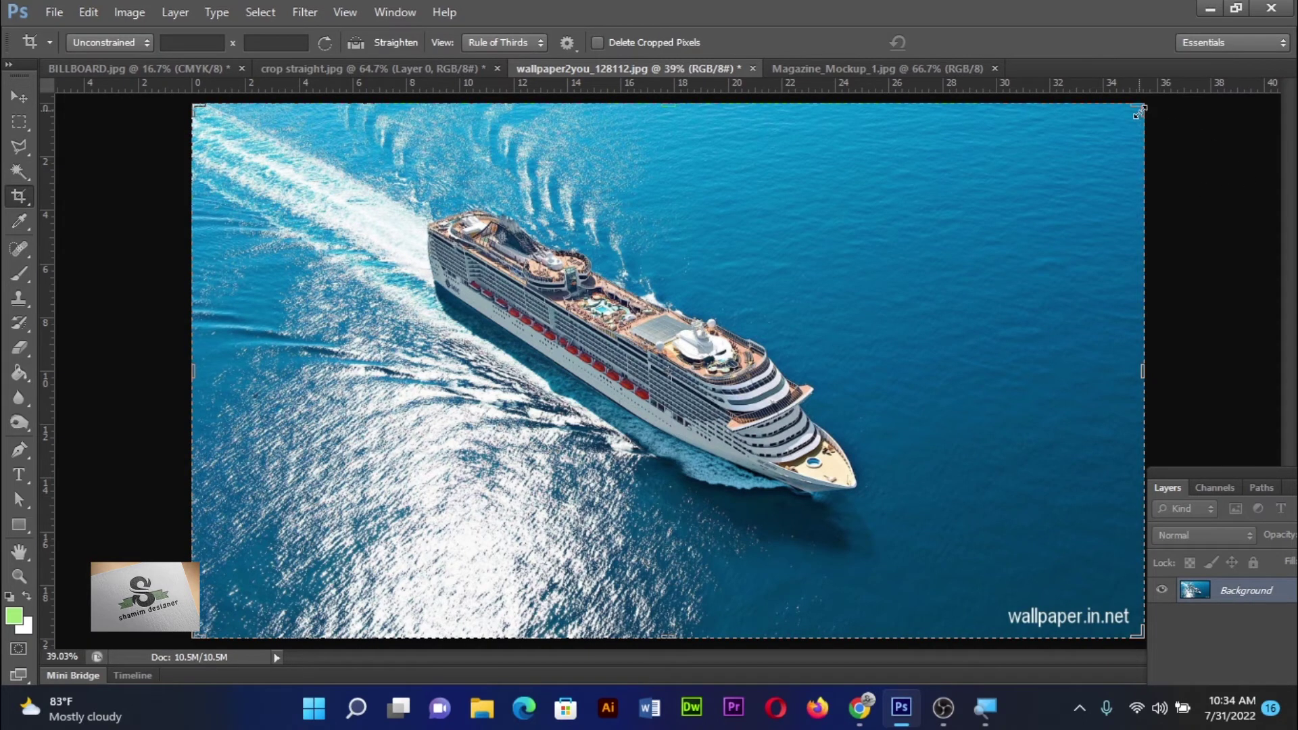
drag(1140, 110, 1052, 122)
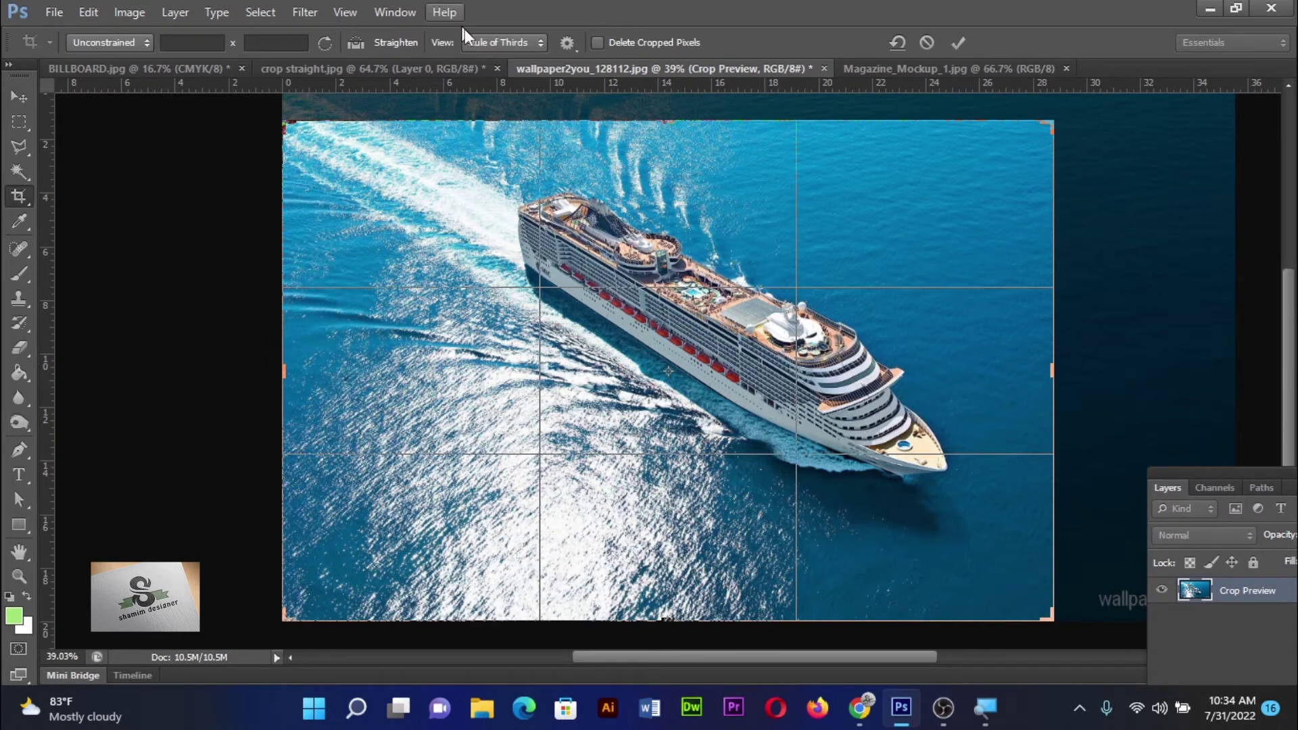
Cycle the ship crop overlay through Grid, Diagonal, Triangle, Golden Ratio and finally Golden Spiral.
click(527, 42)
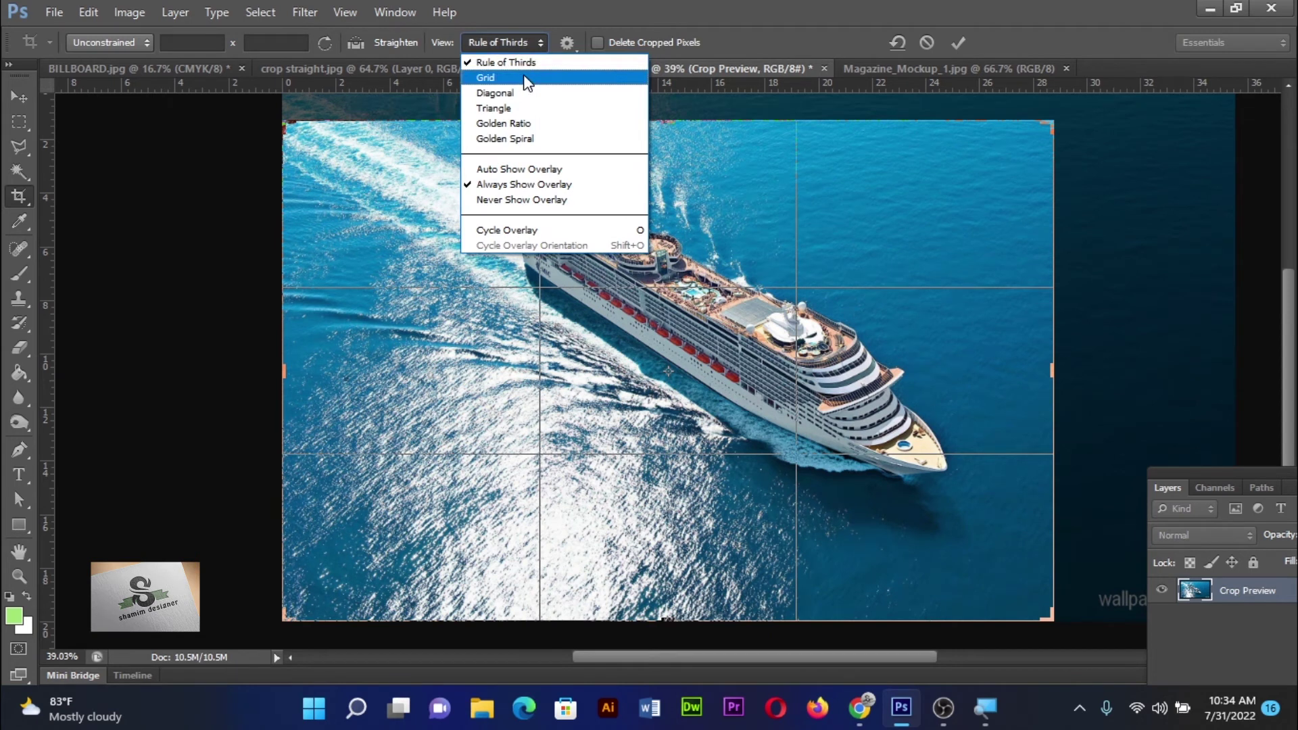
click(526, 78)
click(524, 37)
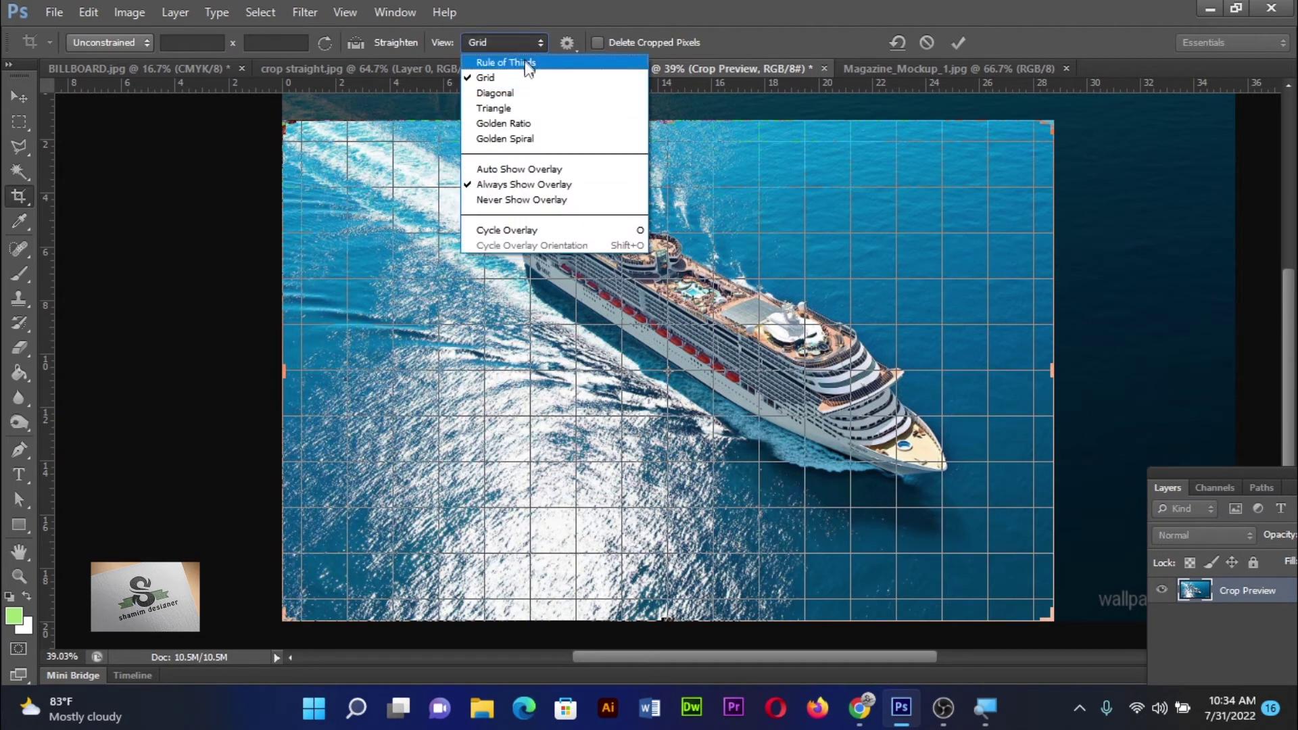
click(524, 95)
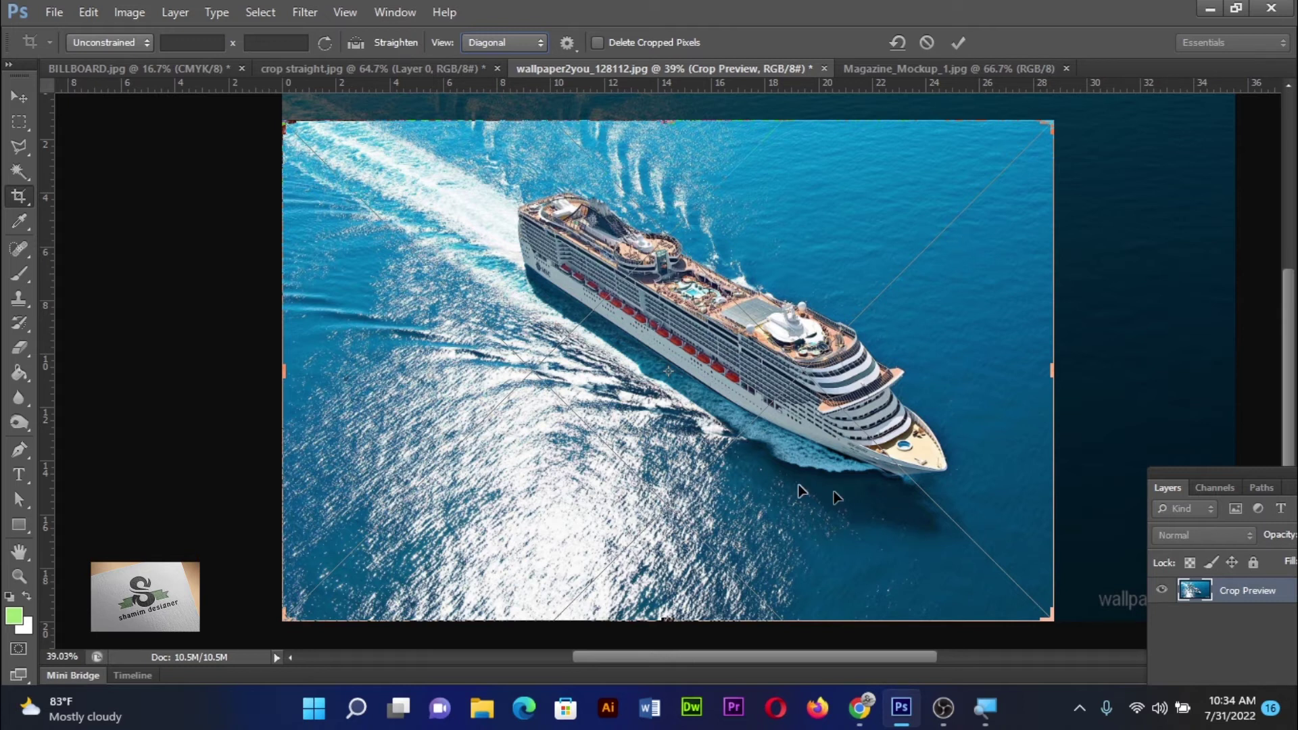
click(524, 42)
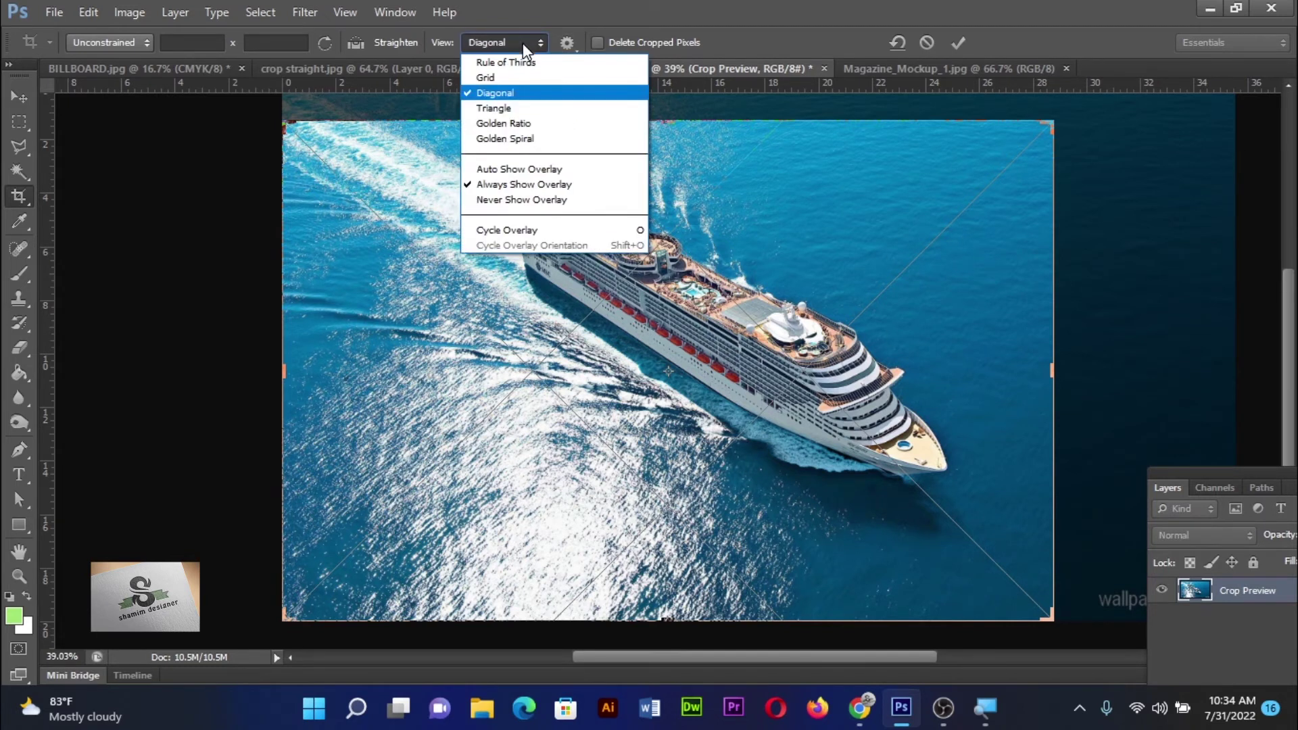
key(Escape)
key(o)
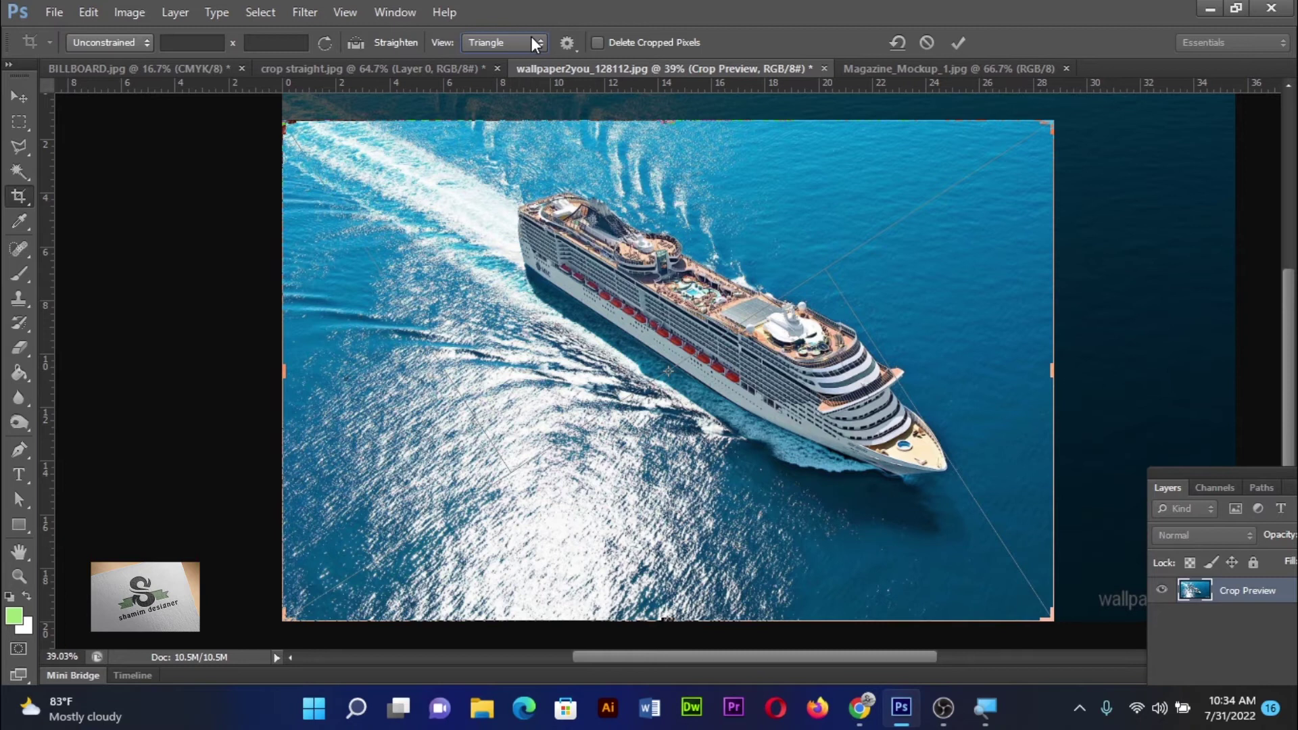
click(530, 38)
click(530, 123)
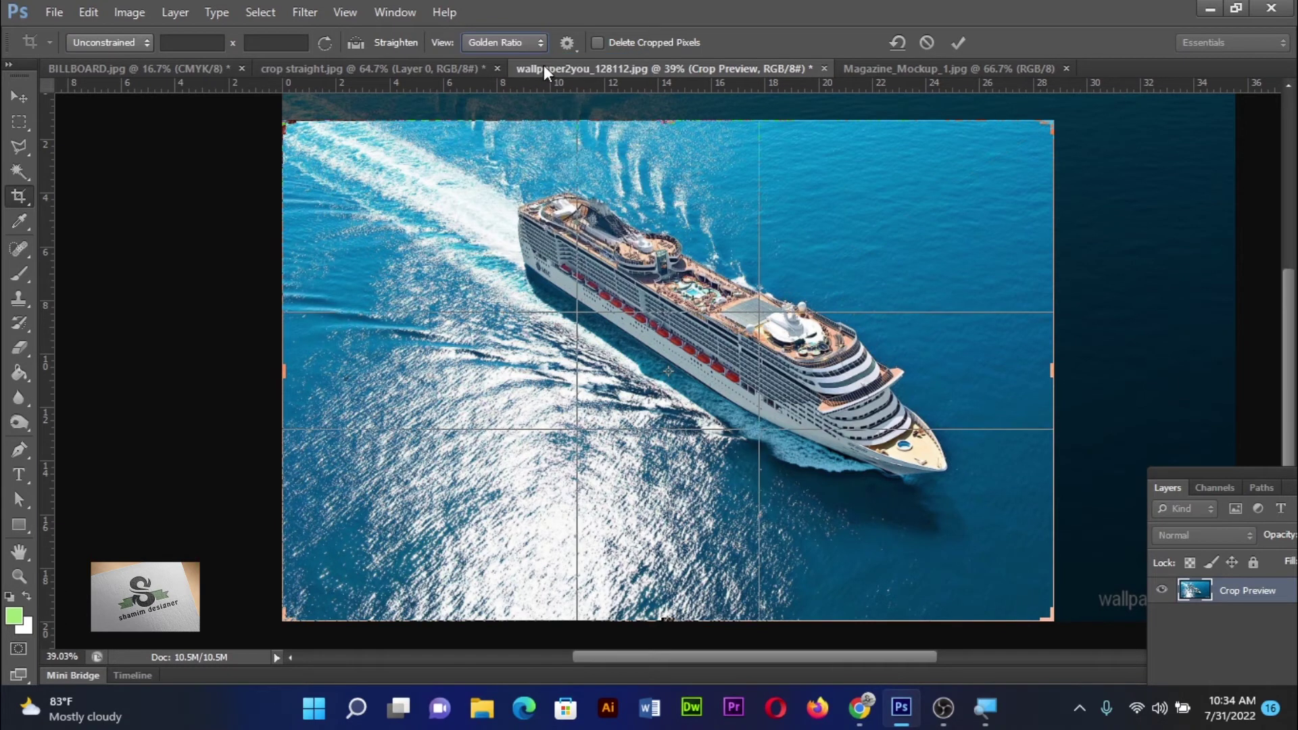
click(542, 43)
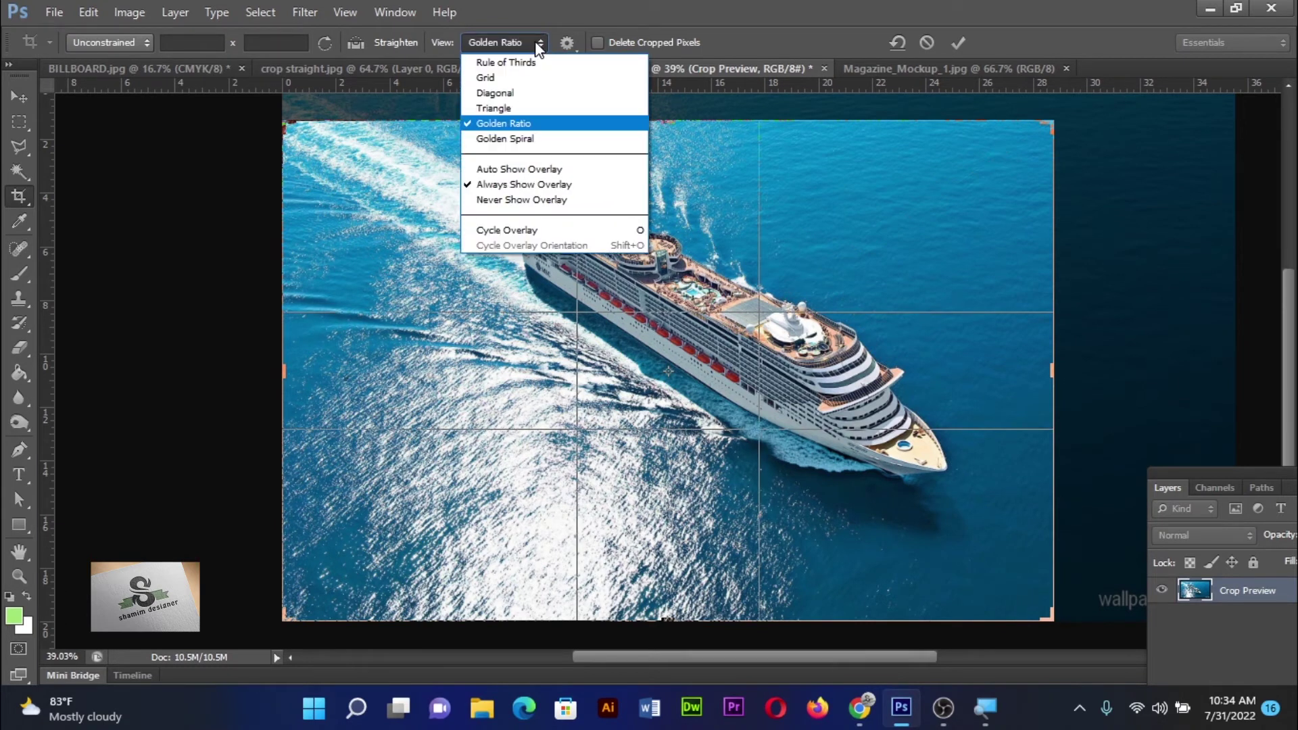
click(534, 138)
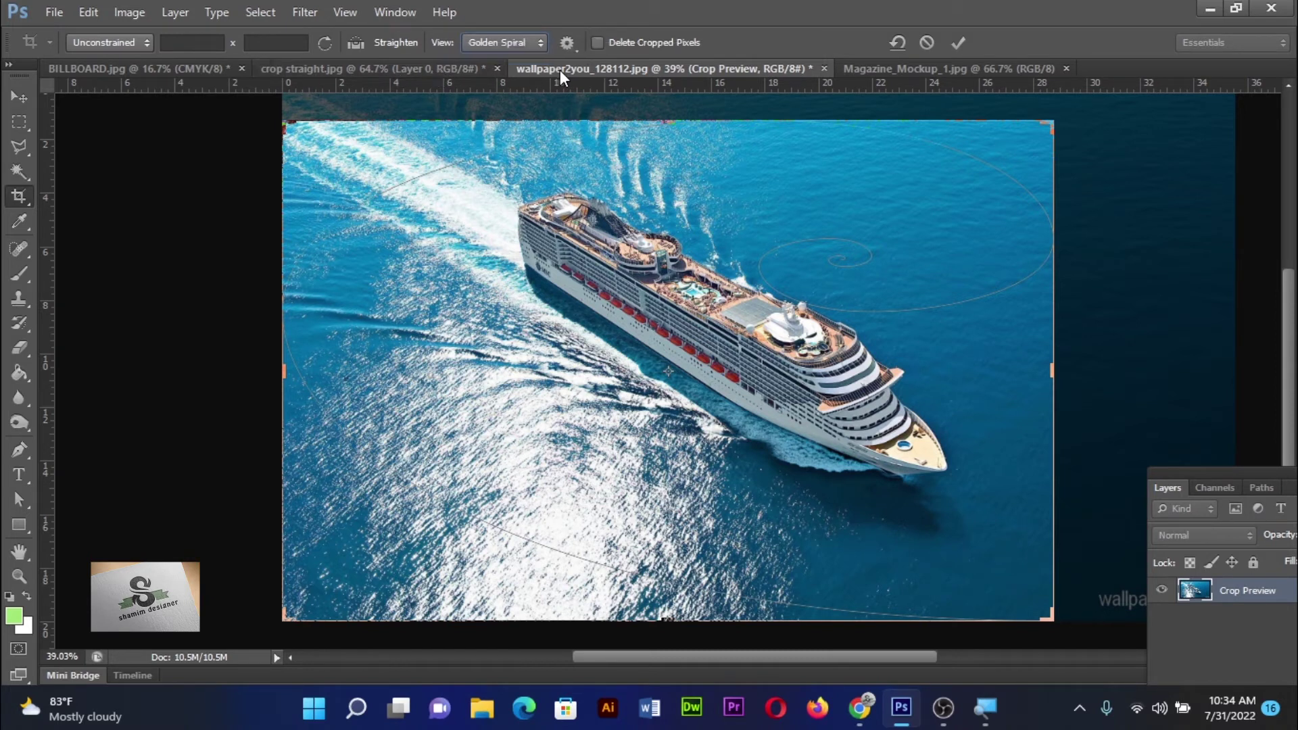
click(472, 72)
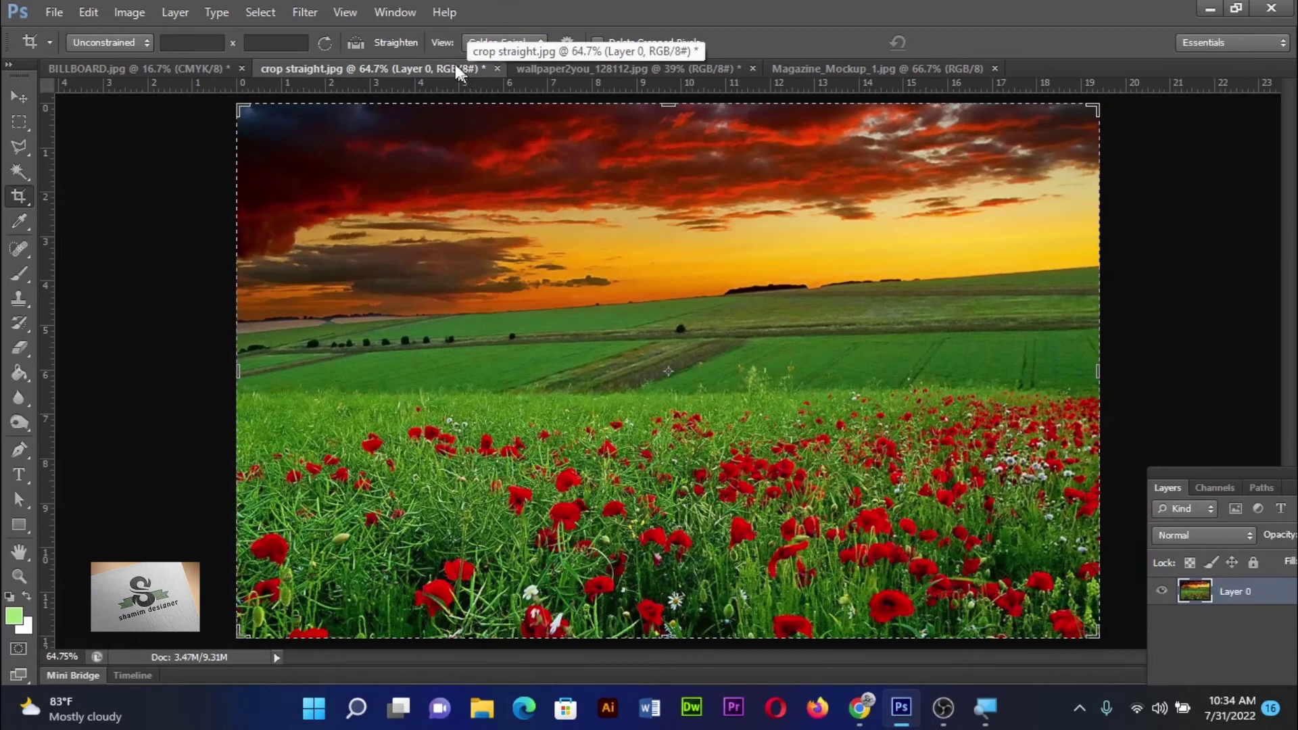
Set the poppy-field crop guide to Rule of Thirds and commit a crop.
click(528, 42)
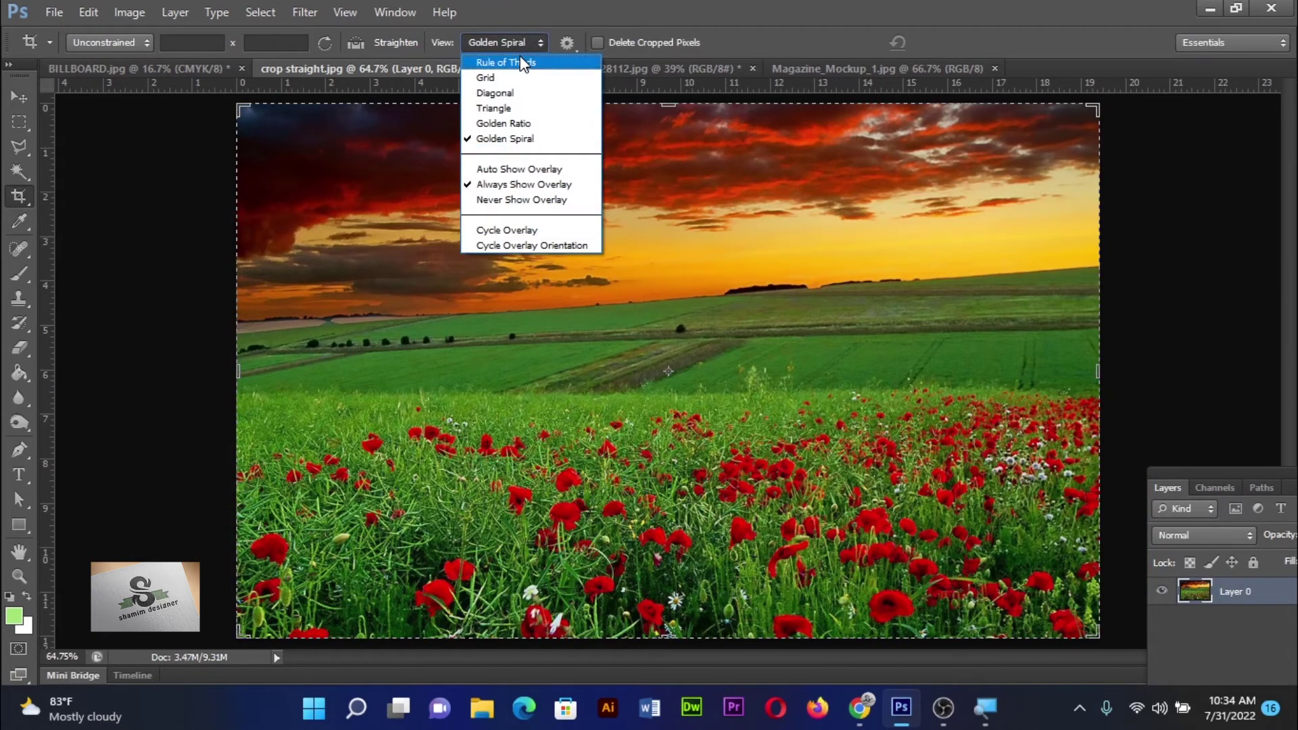
click(522, 59)
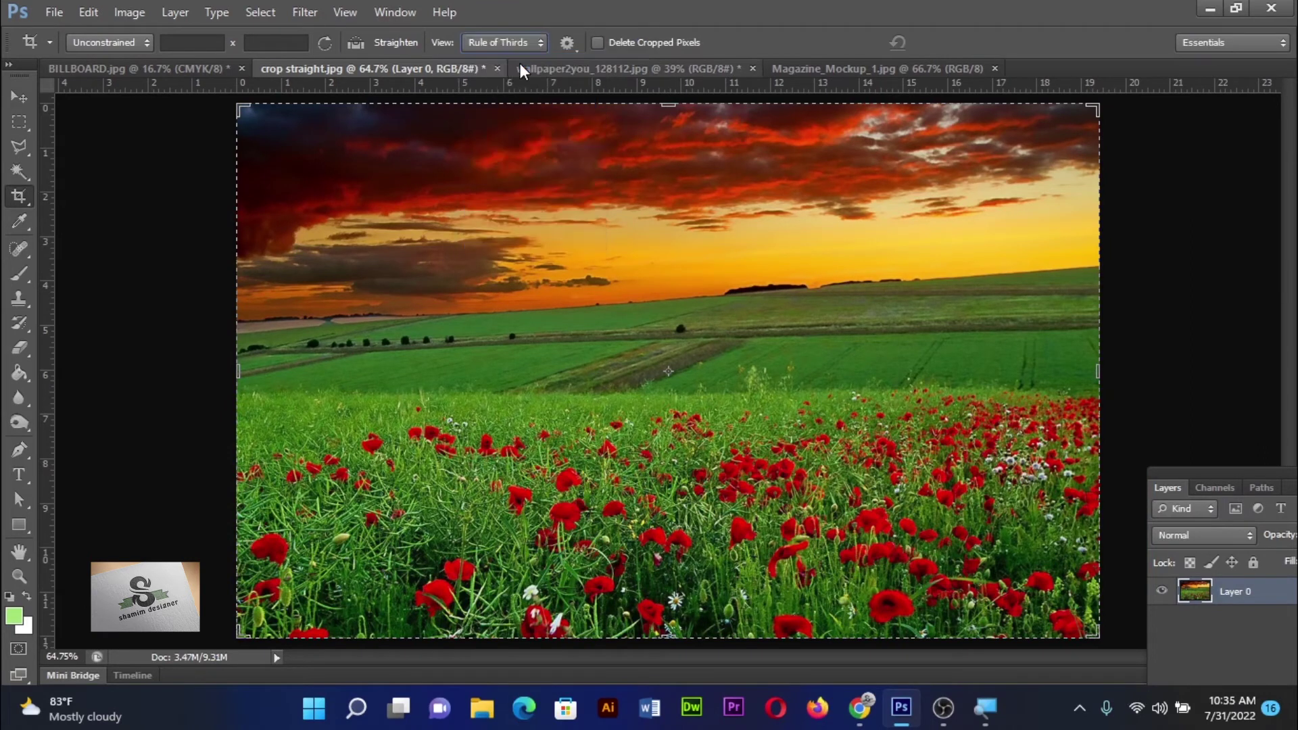
click(512, 174)
key(ctrl)
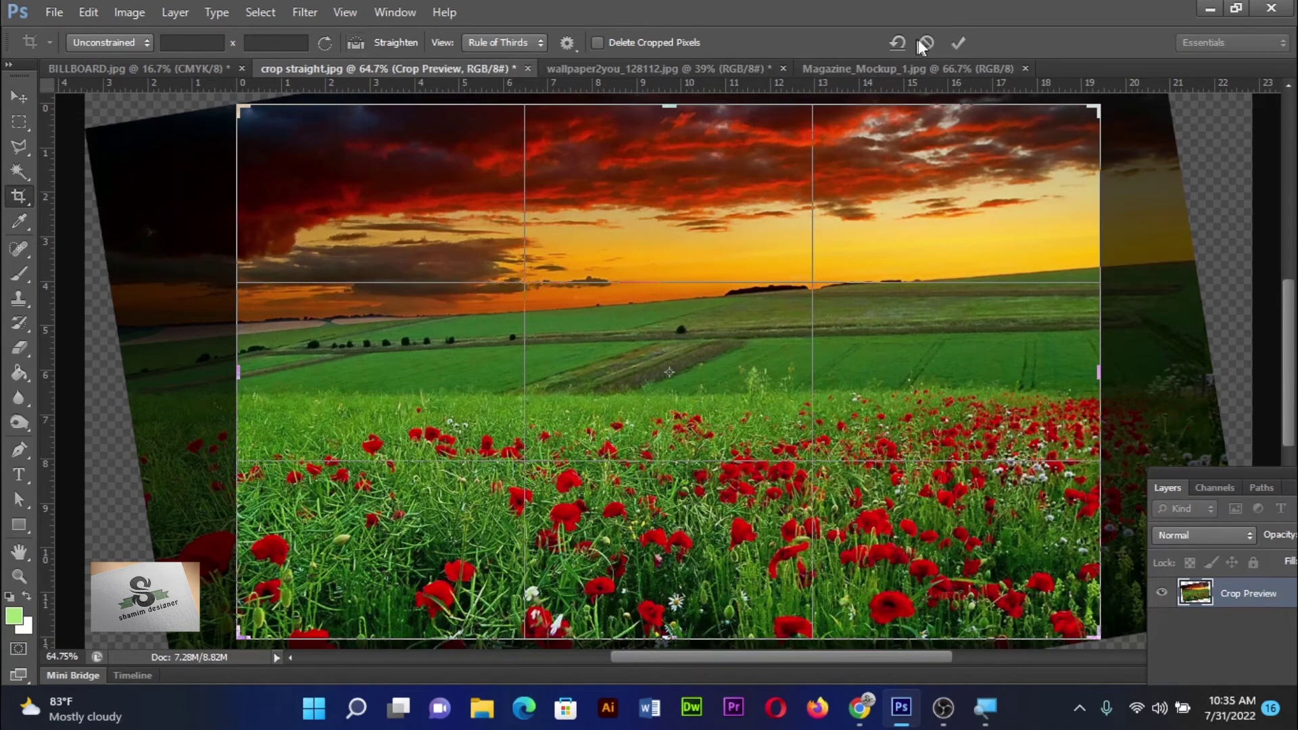
click(957, 44)
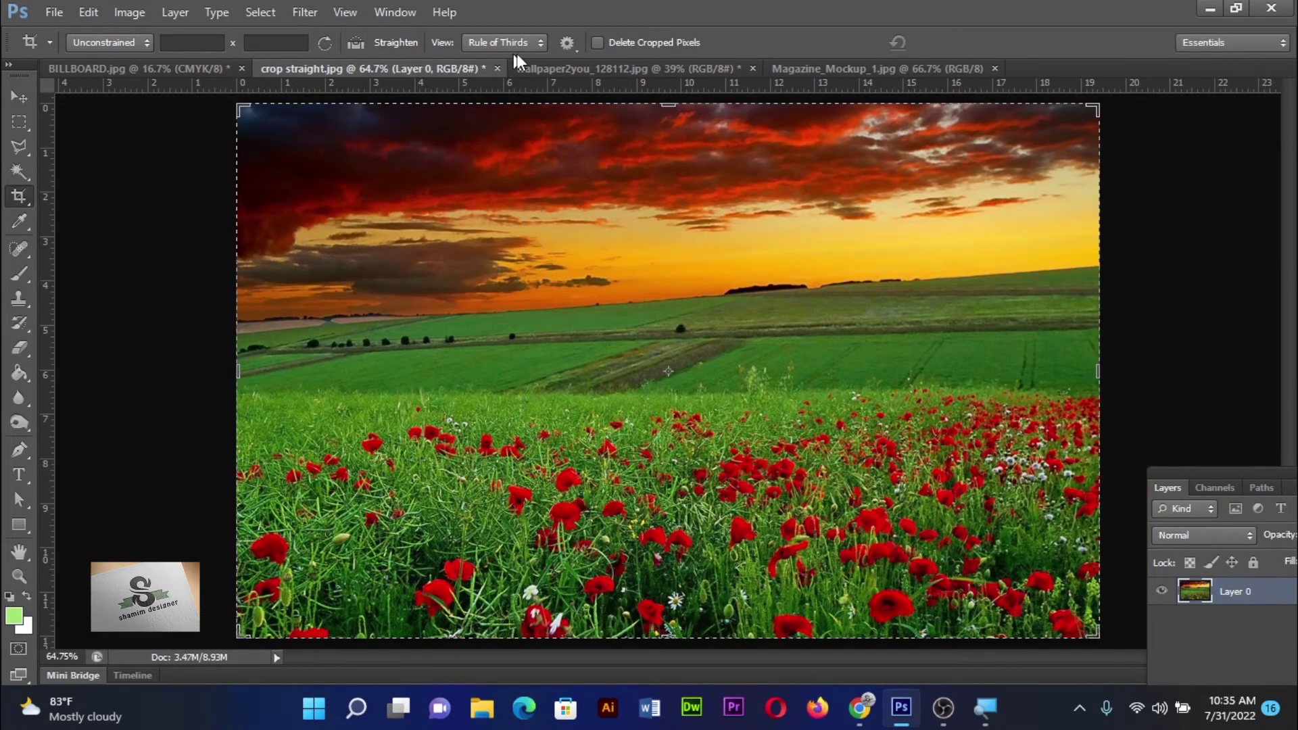
Restart the crop and cycle overlays through Grid, Diagonal, Triangle, Golden Ratio and Golden Spiral.
click(557, 232)
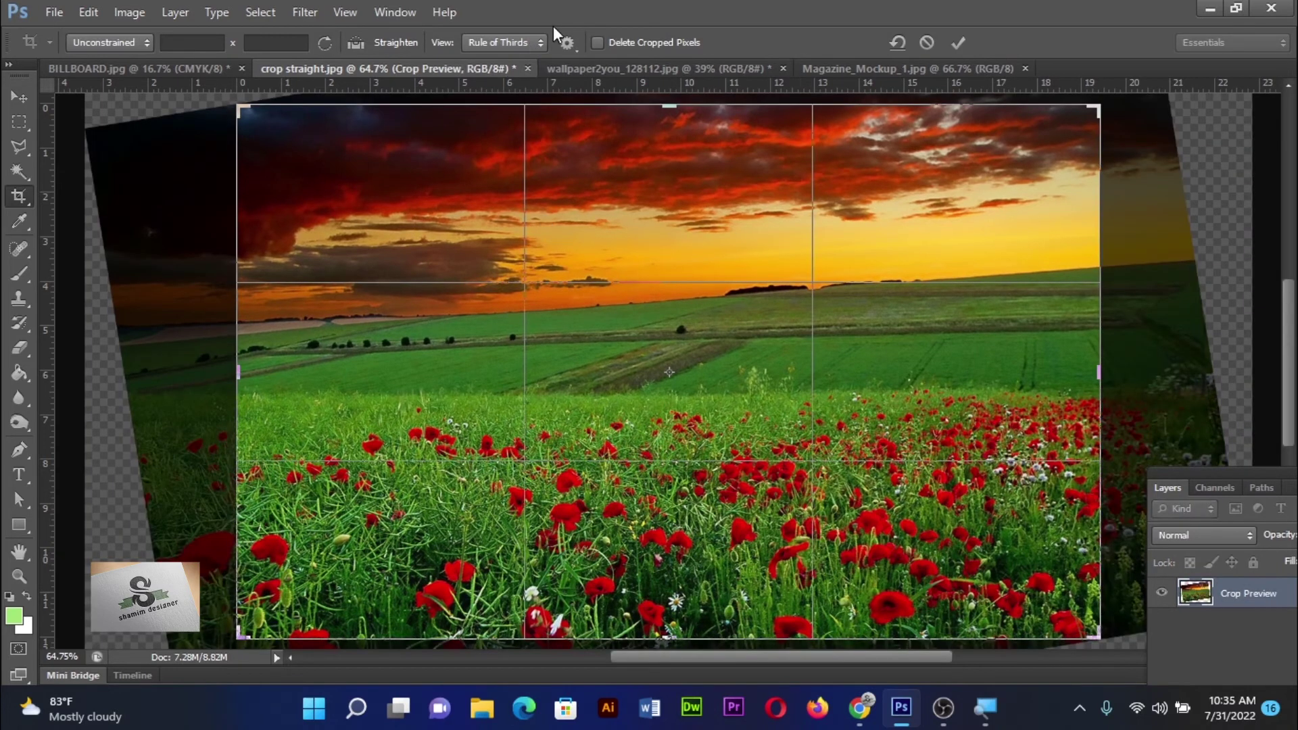
click(532, 45)
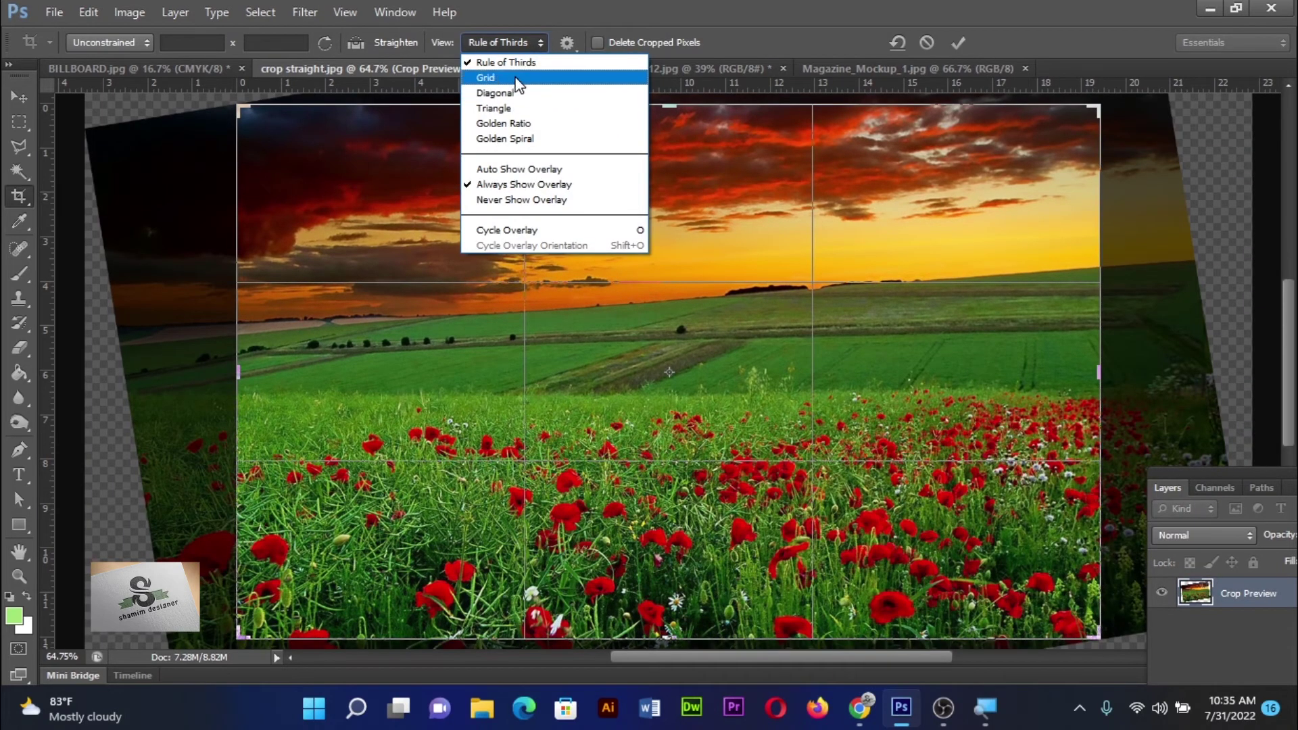
click(517, 71)
click(520, 43)
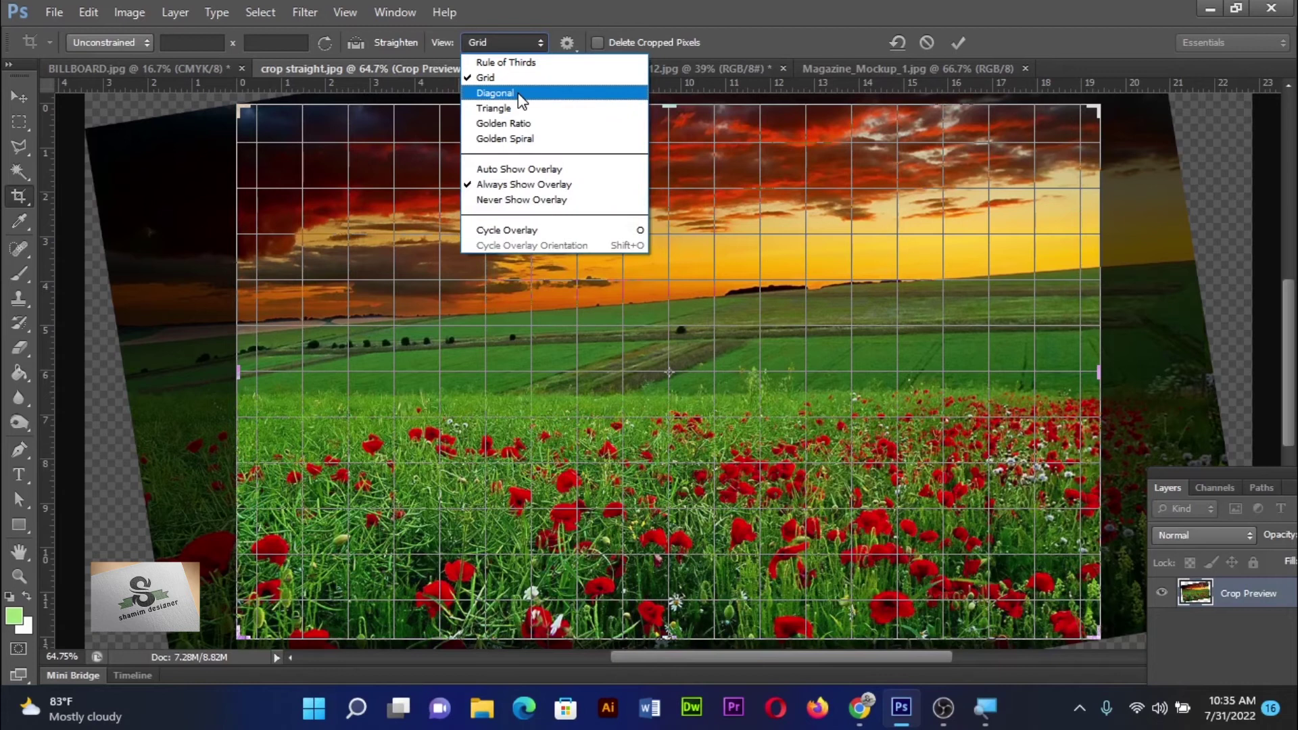
click(524, 90)
click(526, 40)
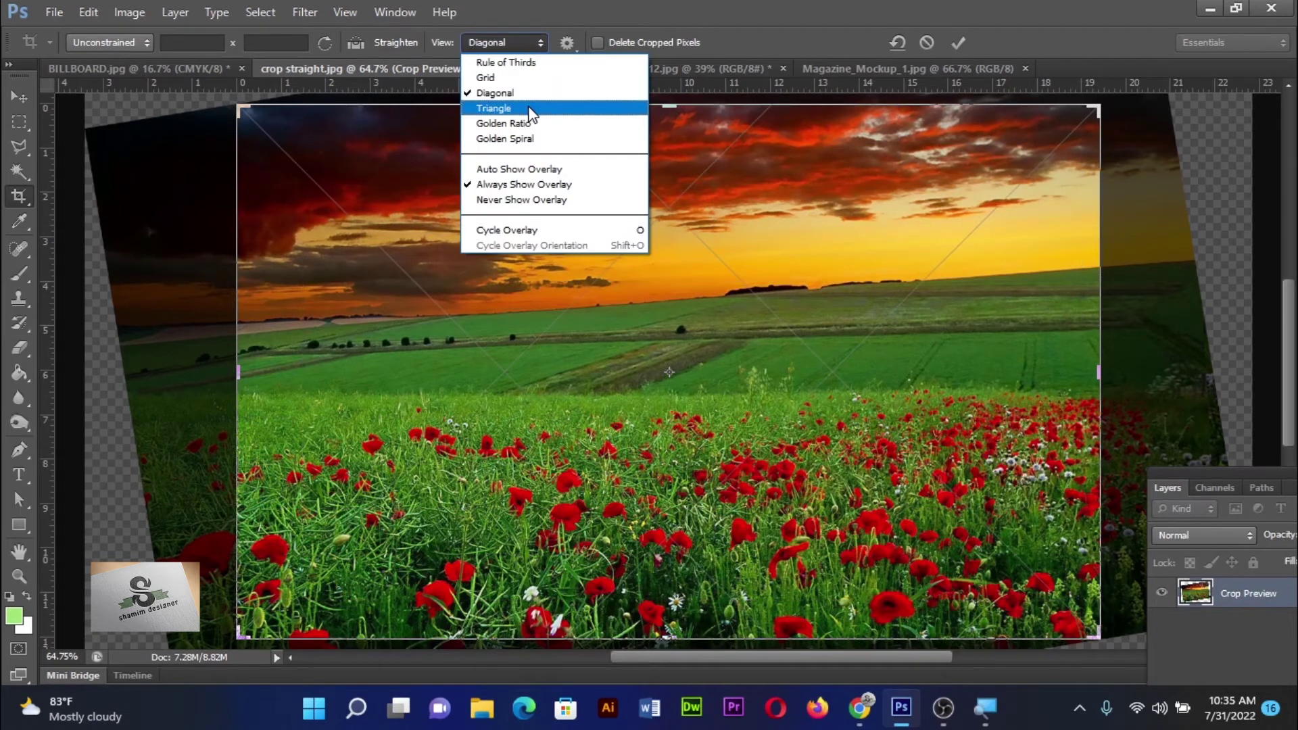
click(529, 108)
click(522, 42)
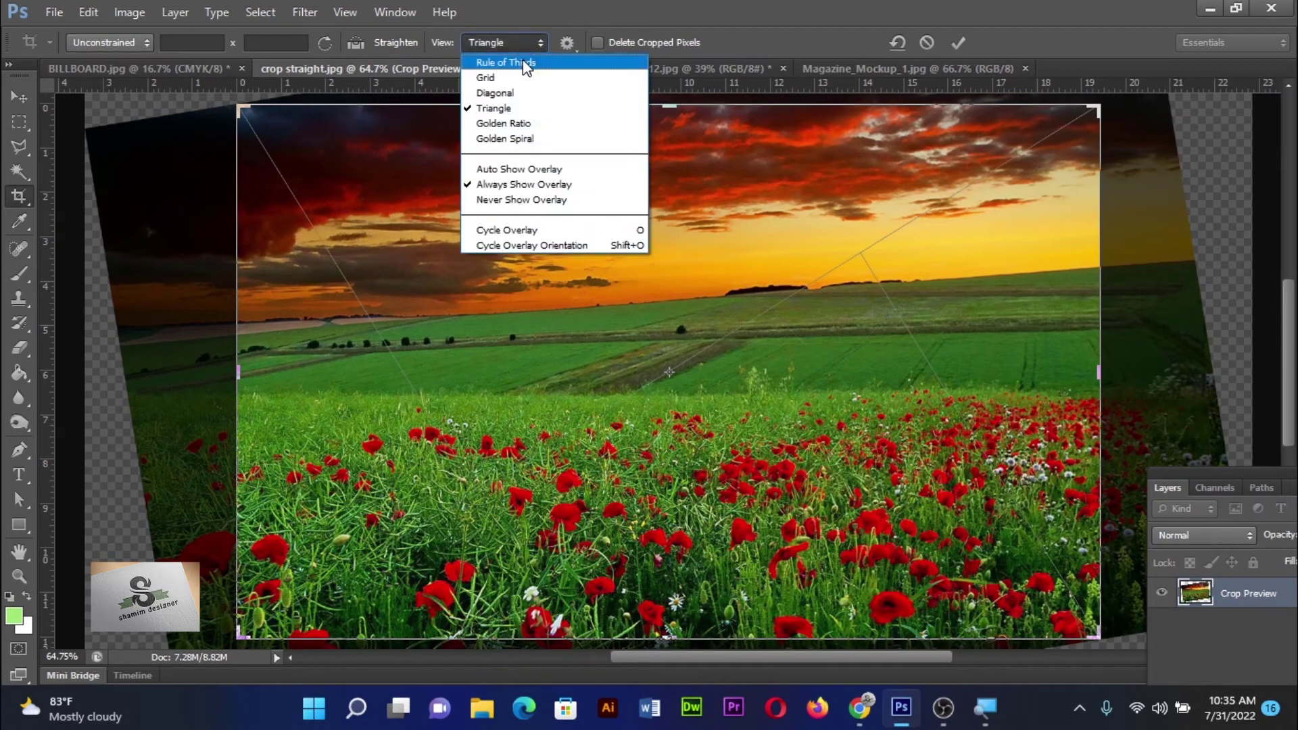
click(522, 121)
click(526, 42)
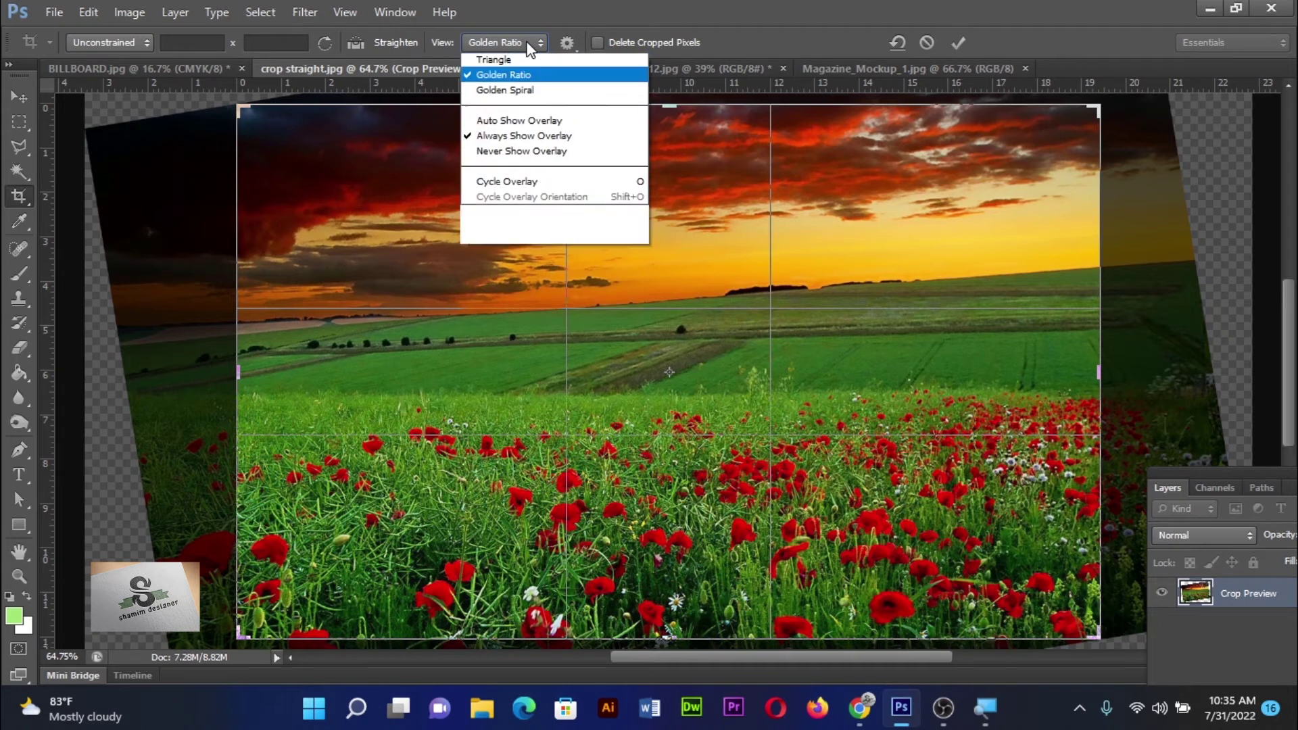
click(535, 140)
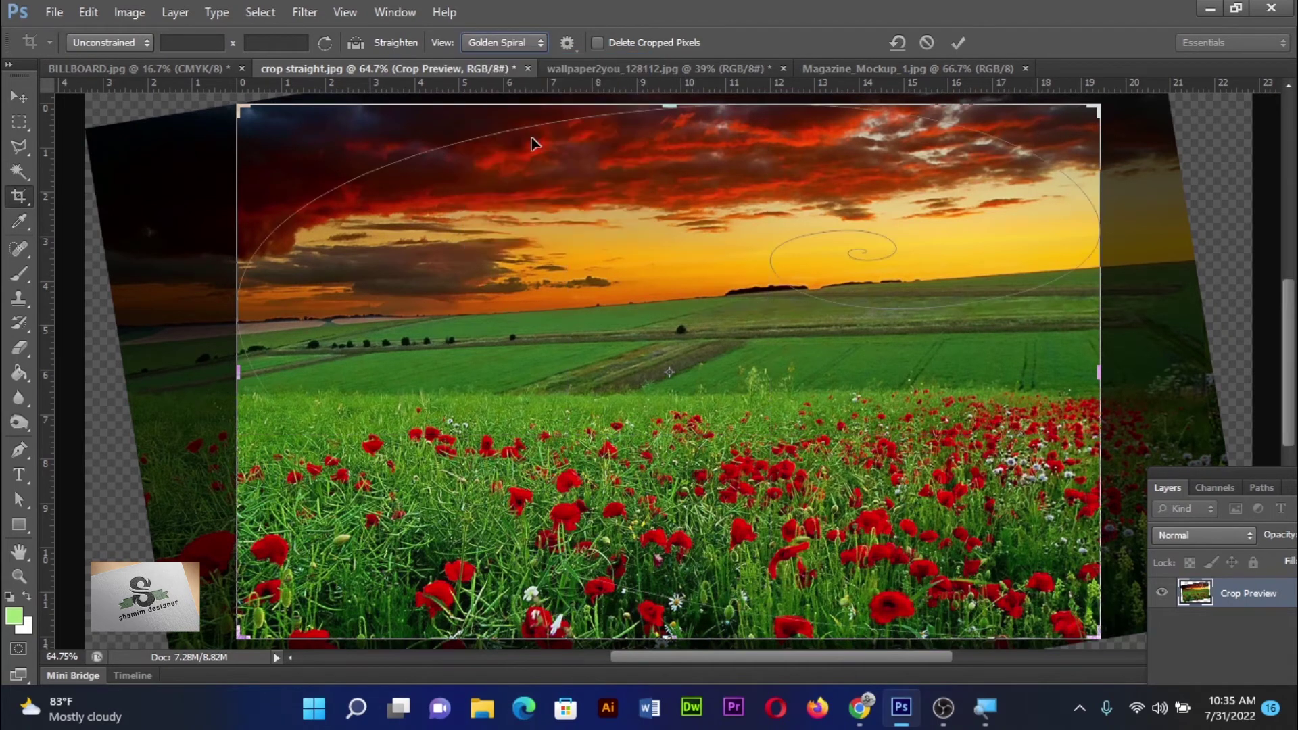
Flip the golden spiral's orientation three times, then return to Rule of Thirds.
click(509, 42)
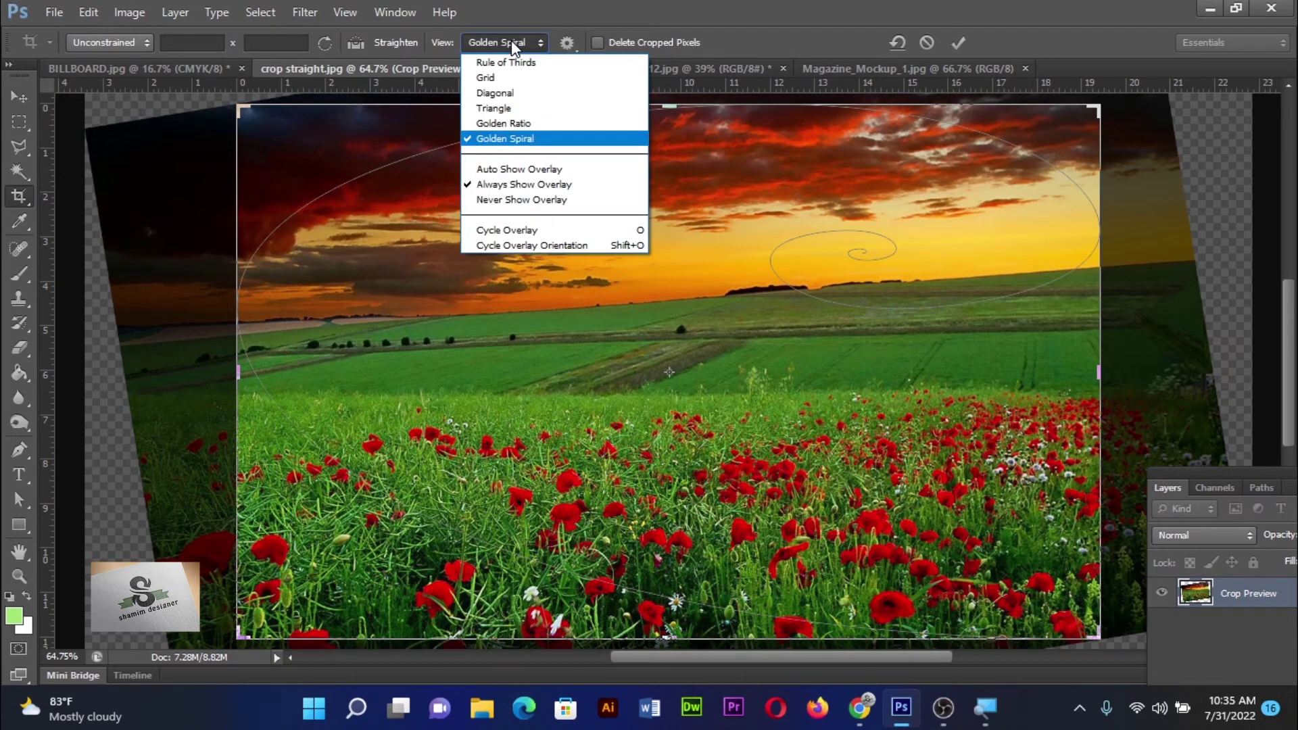
click(561, 245)
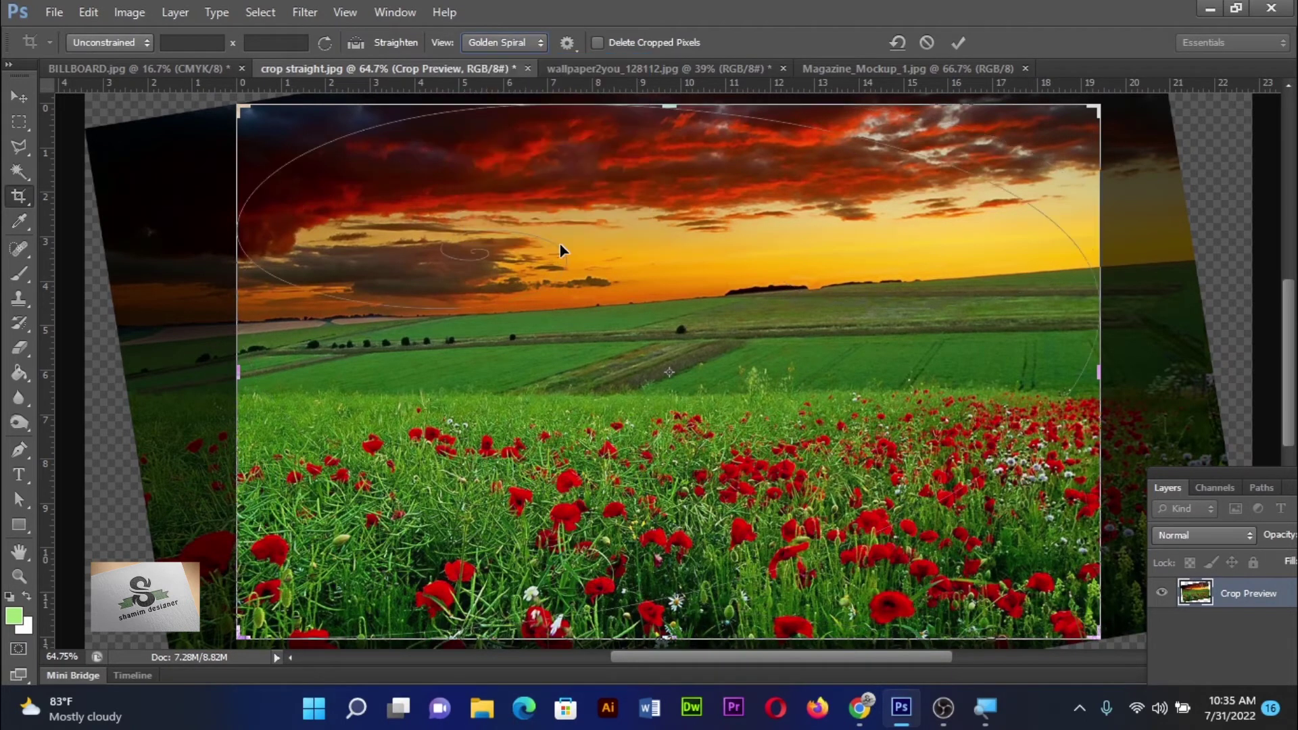
click(528, 42)
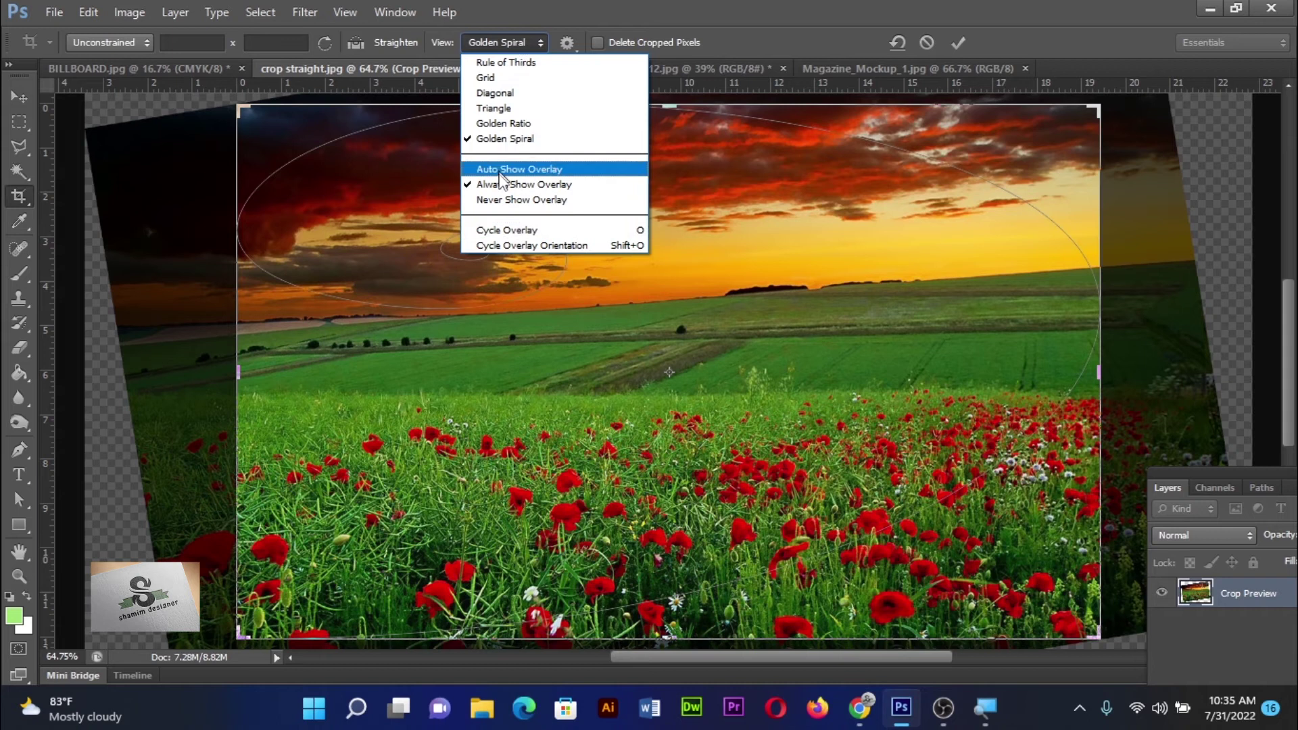
click(516, 242)
click(515, 41)
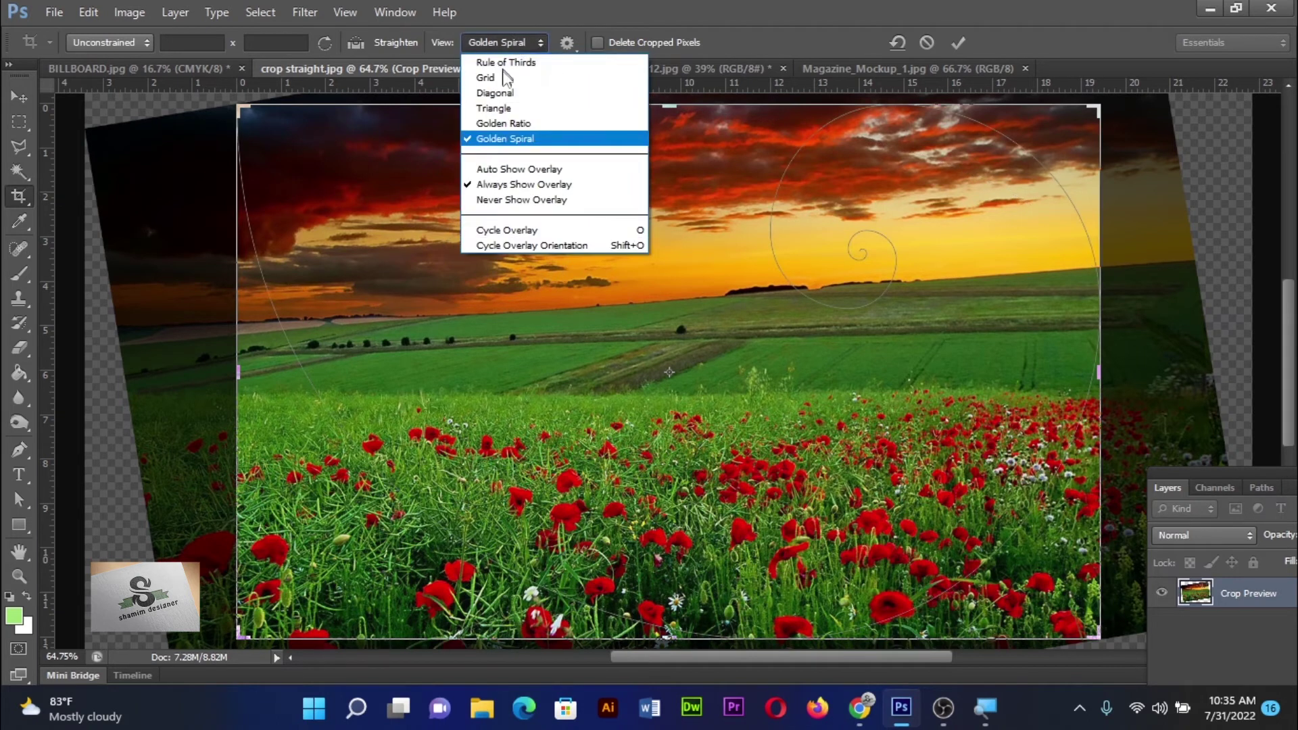
click(504, 243)
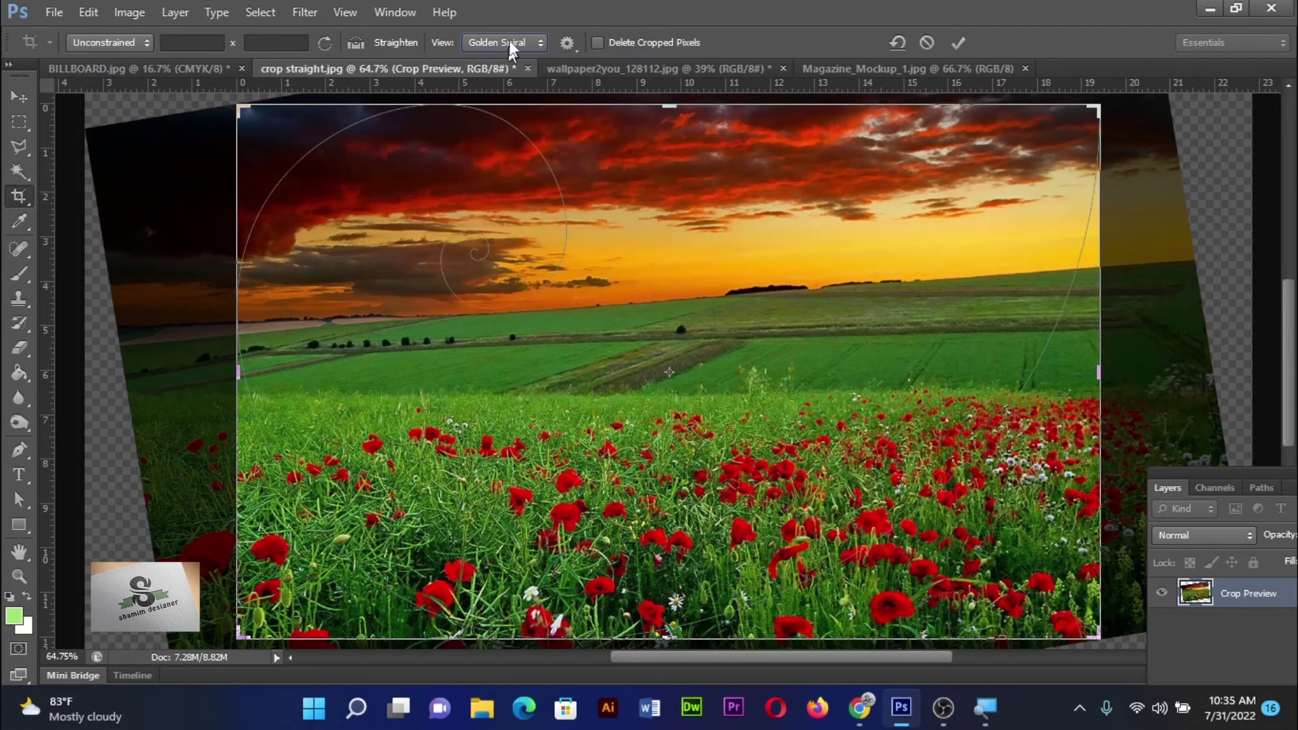
click(517, 47)
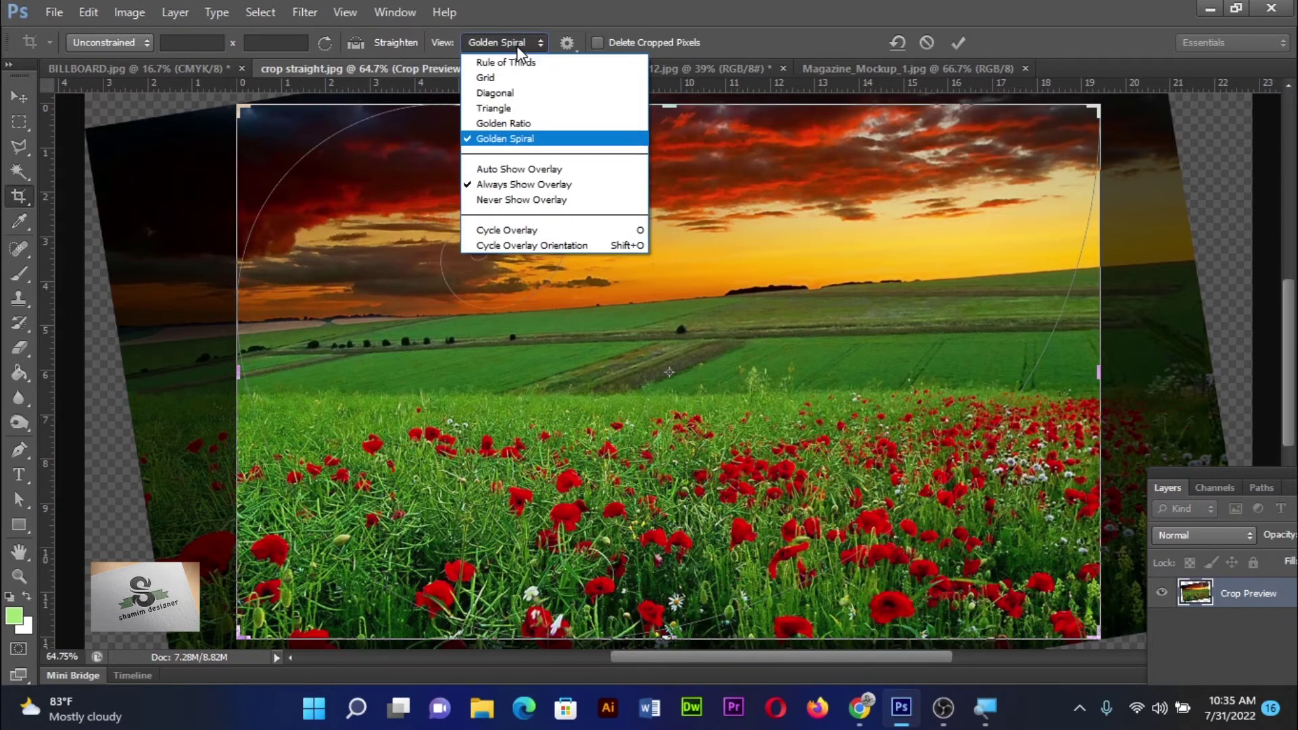
click(520, 230)
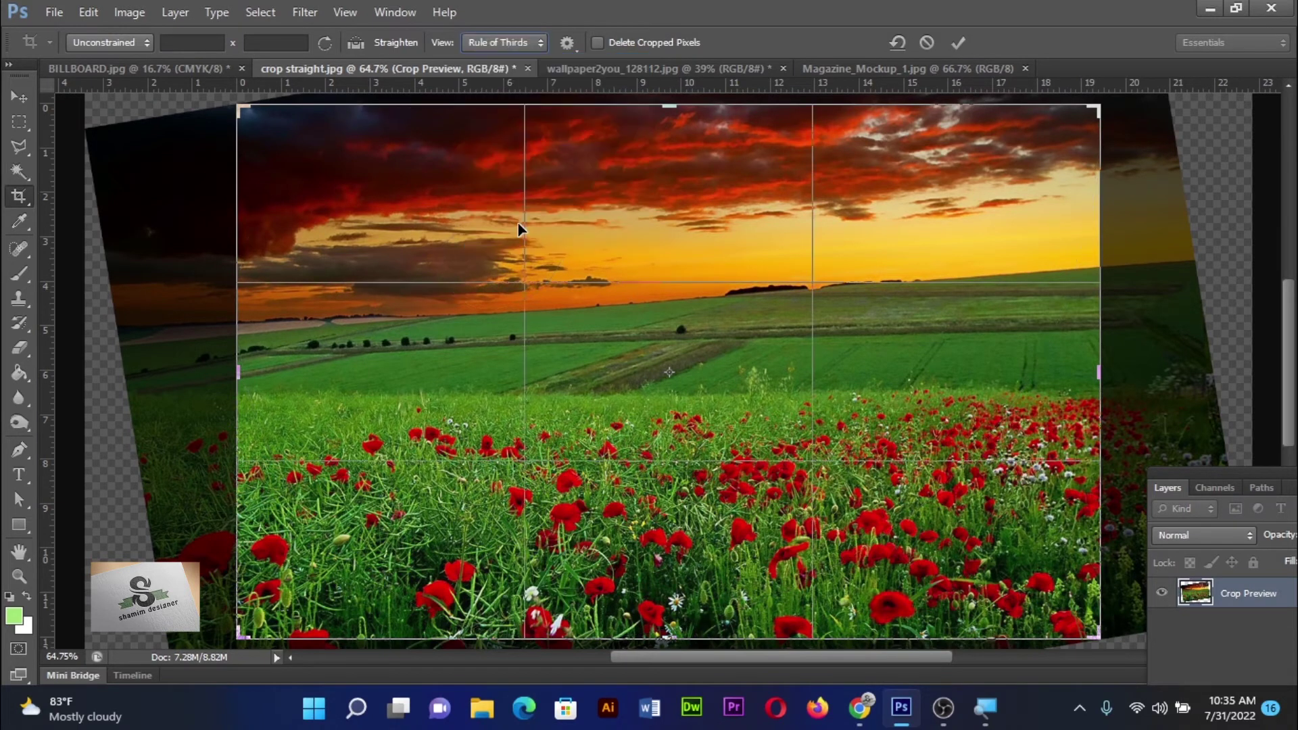
Set the crop overlay to Auto Show, then Never Show, and commit the field photo crop.
click(510, 42)
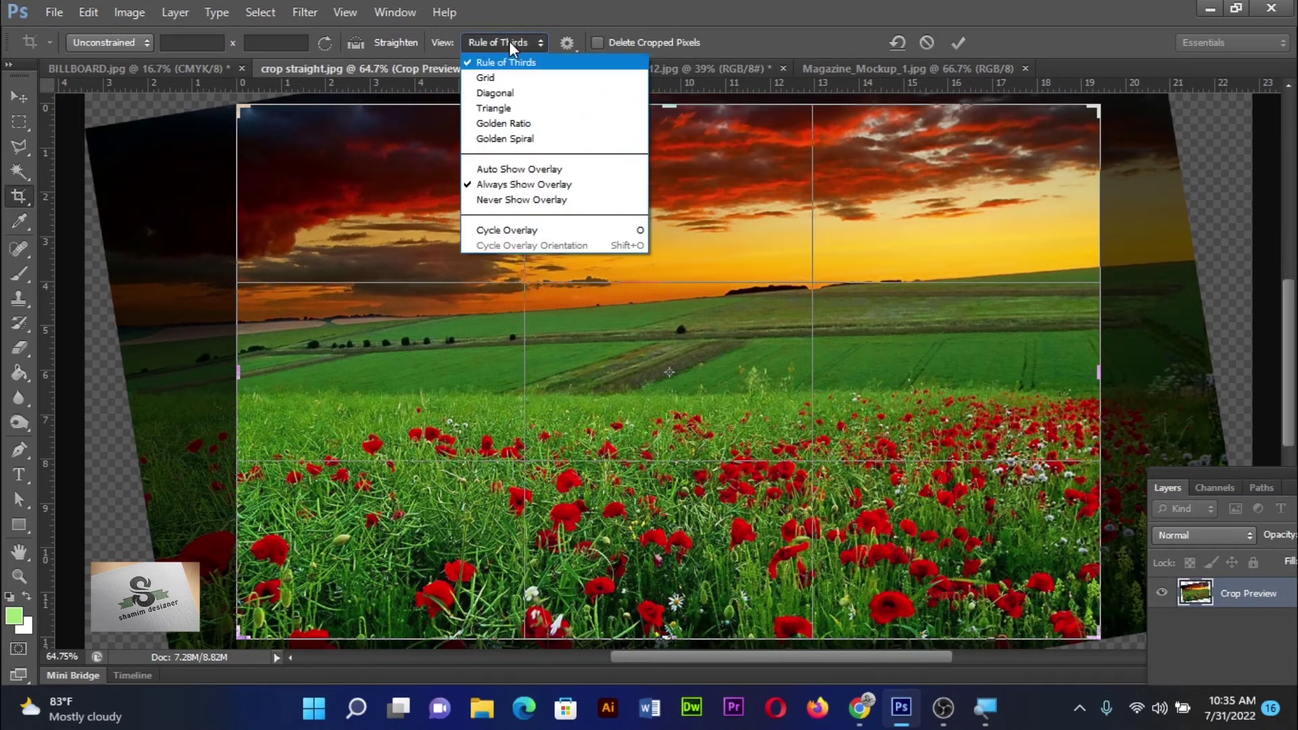
click(525, 173)
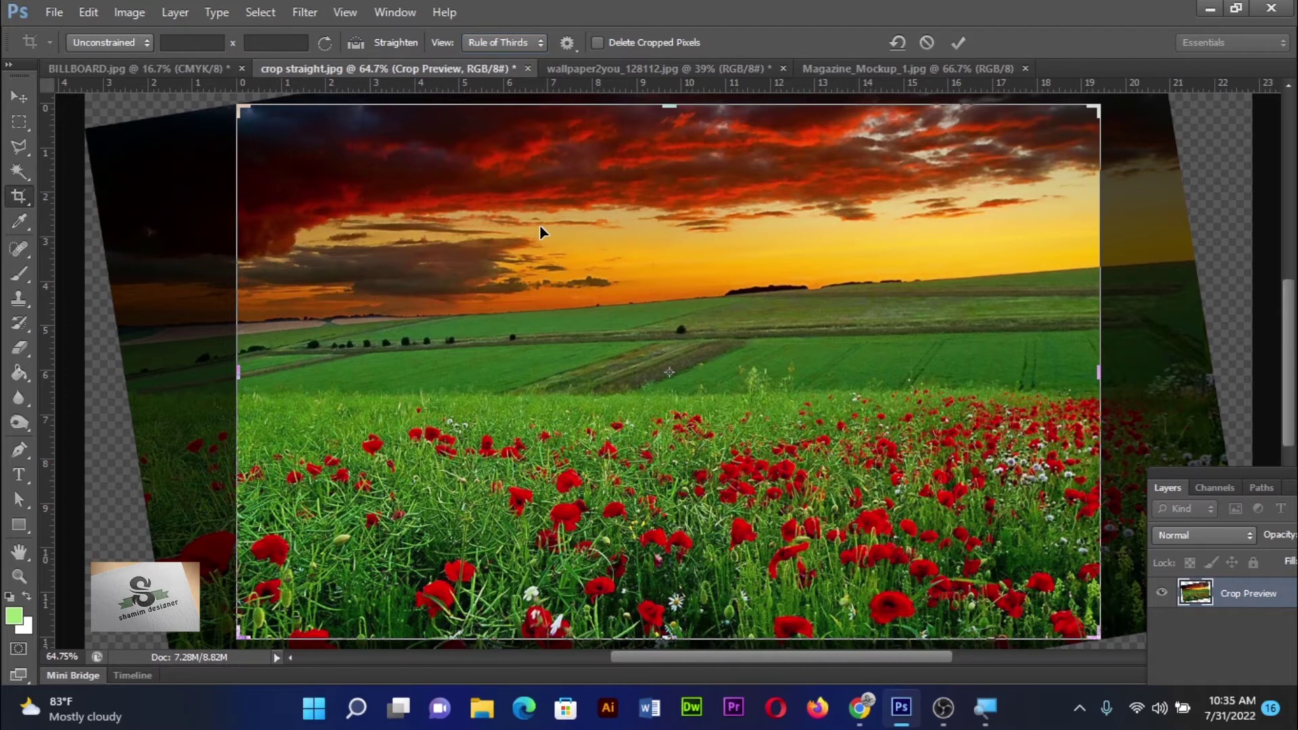
click(516, 41)
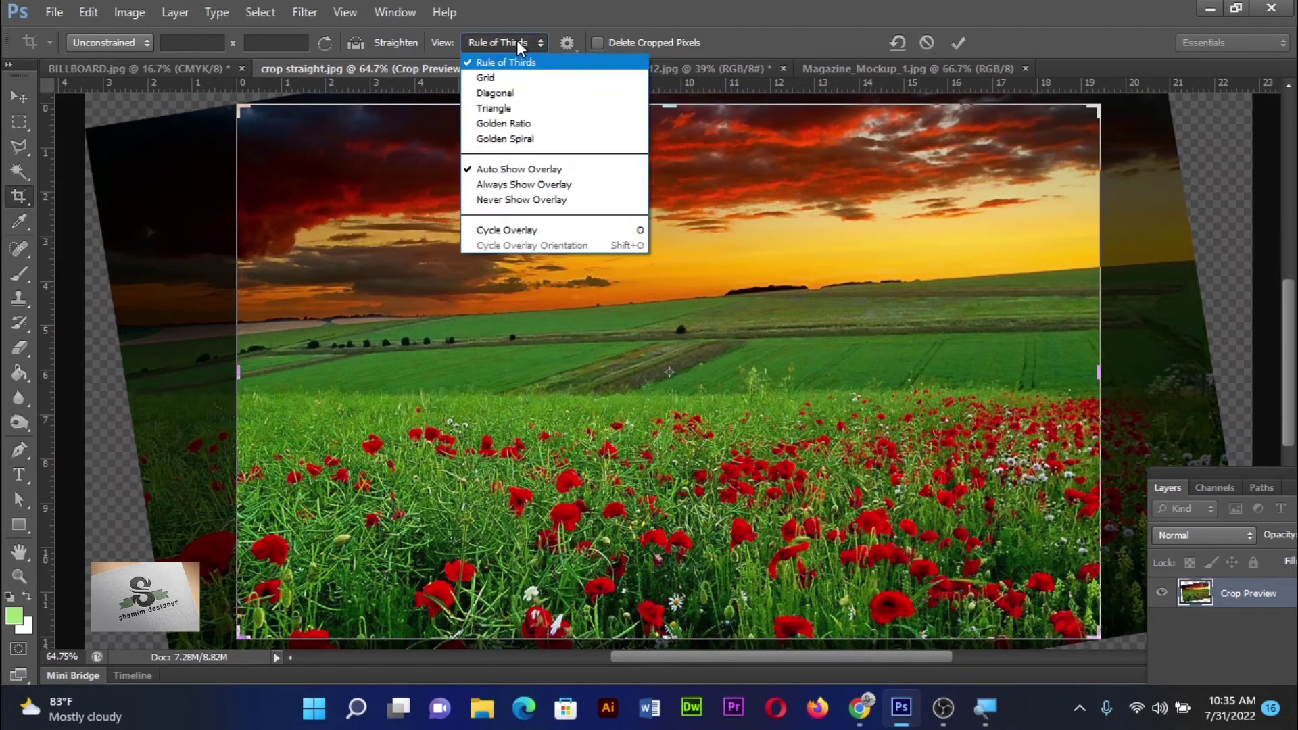
click(519, 200)
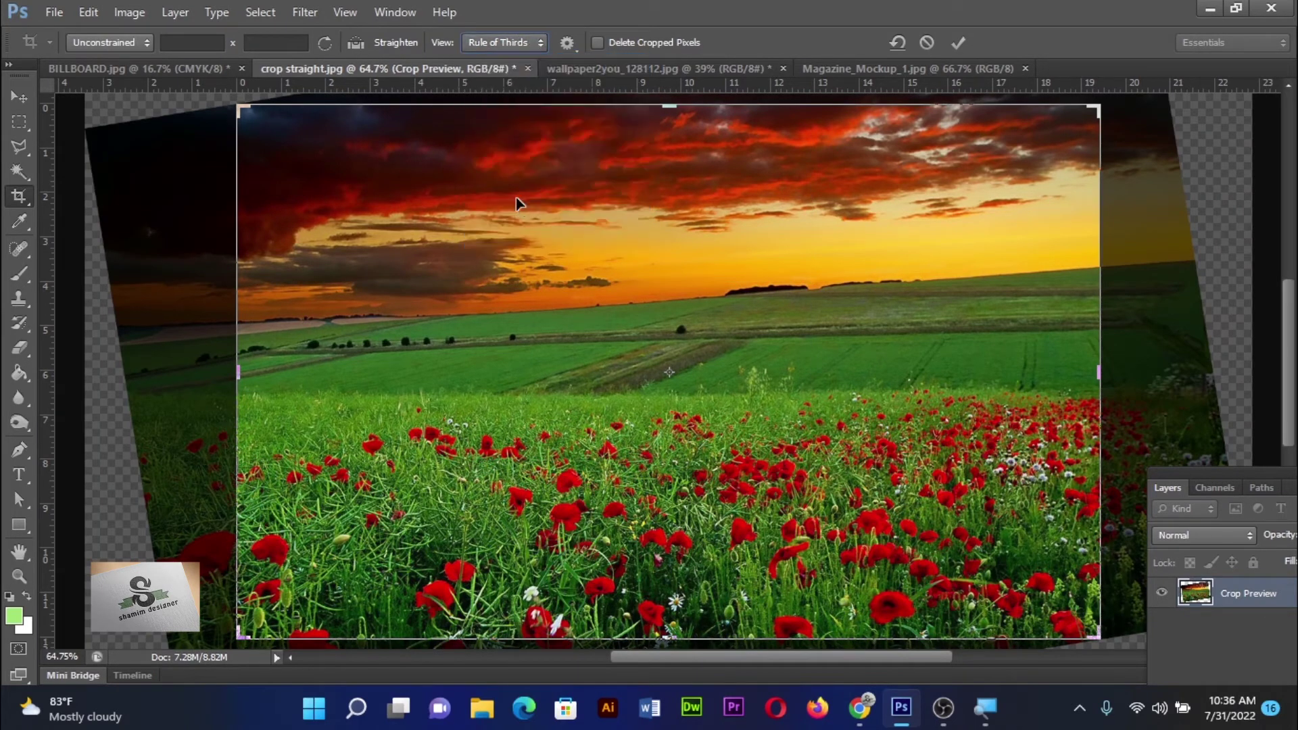
key(Return)
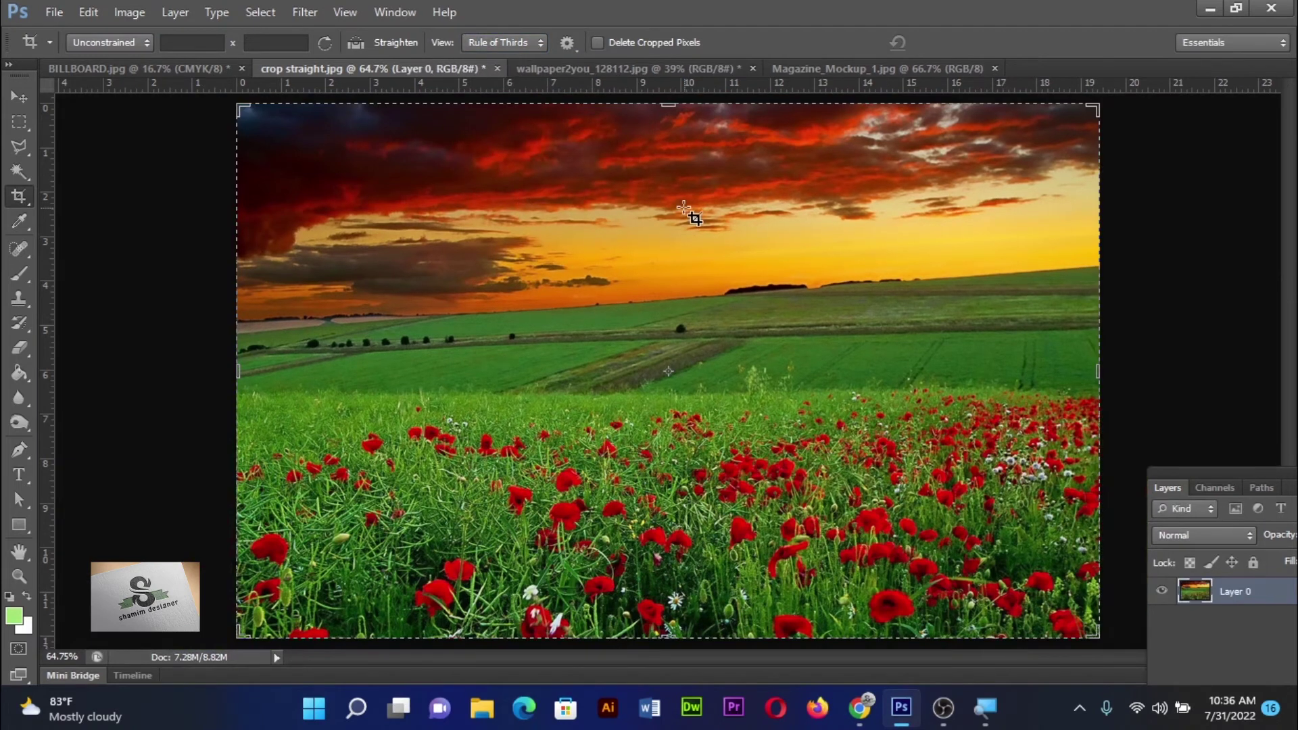
Set the overlay to Always Show and draw a Rule of Thirds crop box on the ship photo.
click(526, 42)
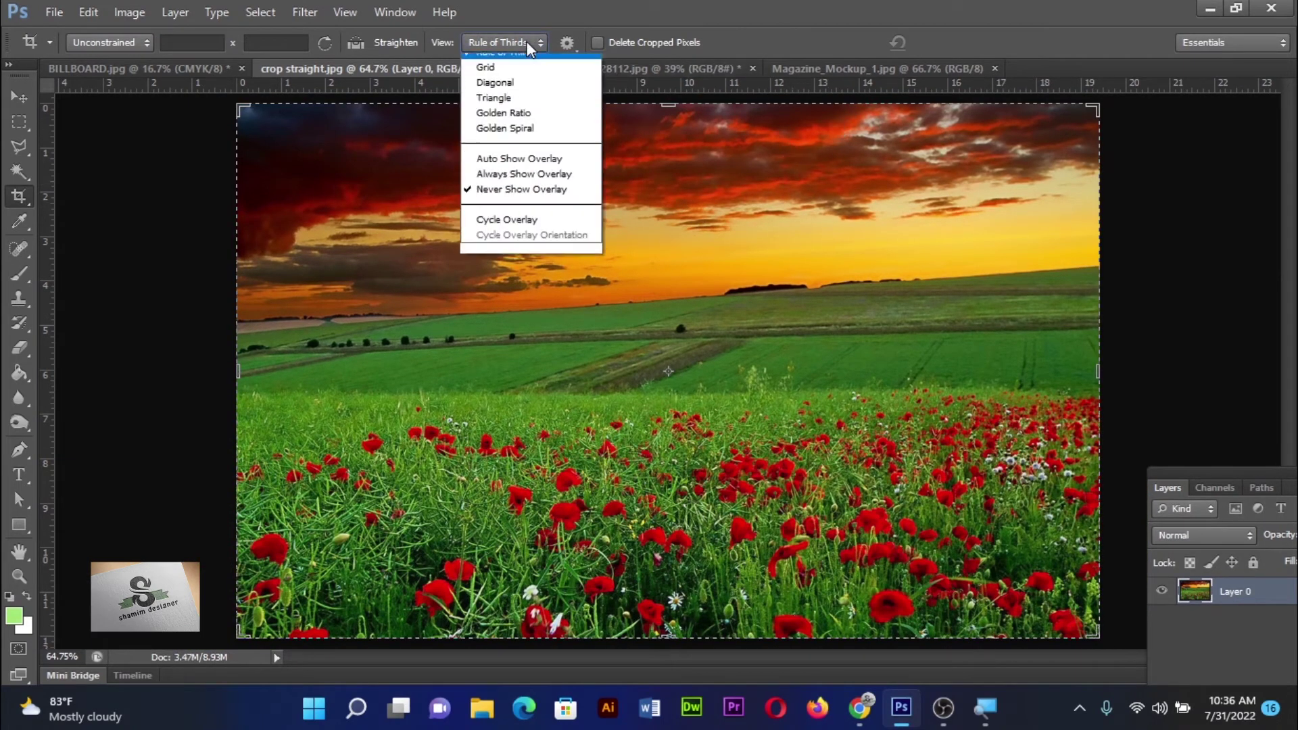
click(526, 184)
click(573, 219)
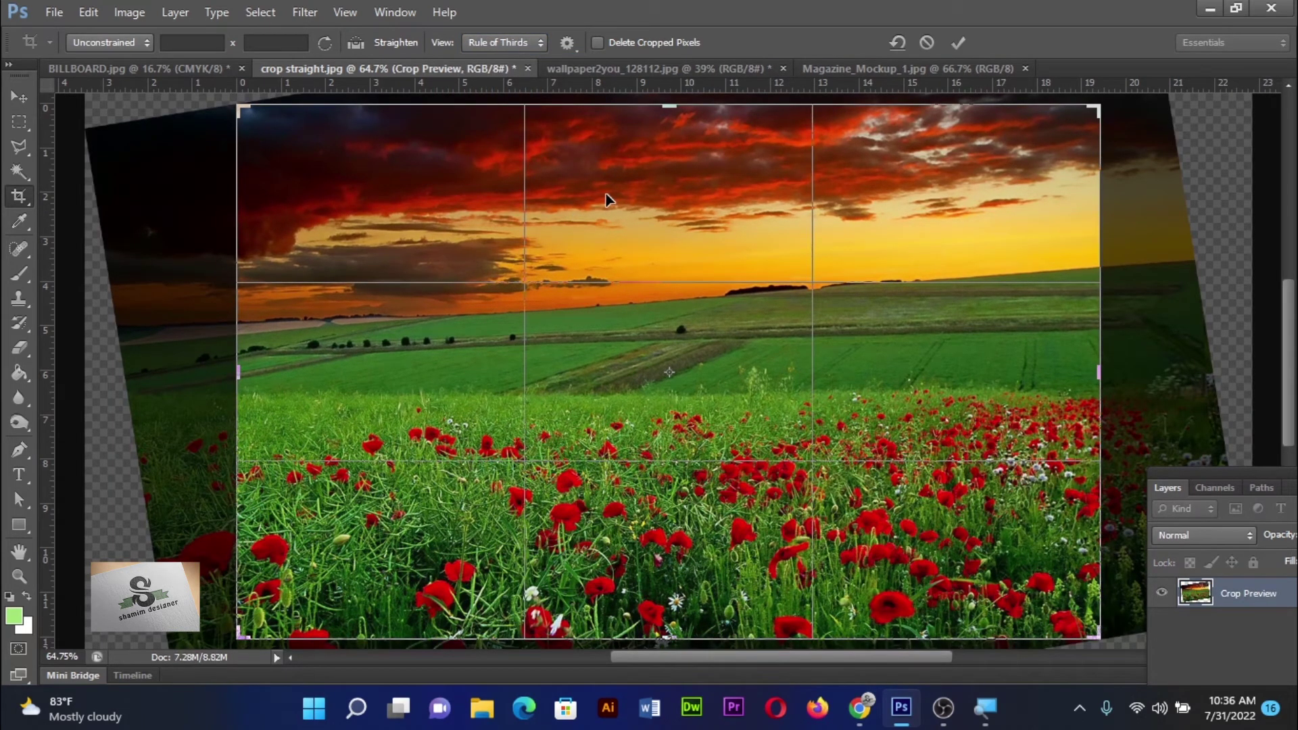
click(599, 68)
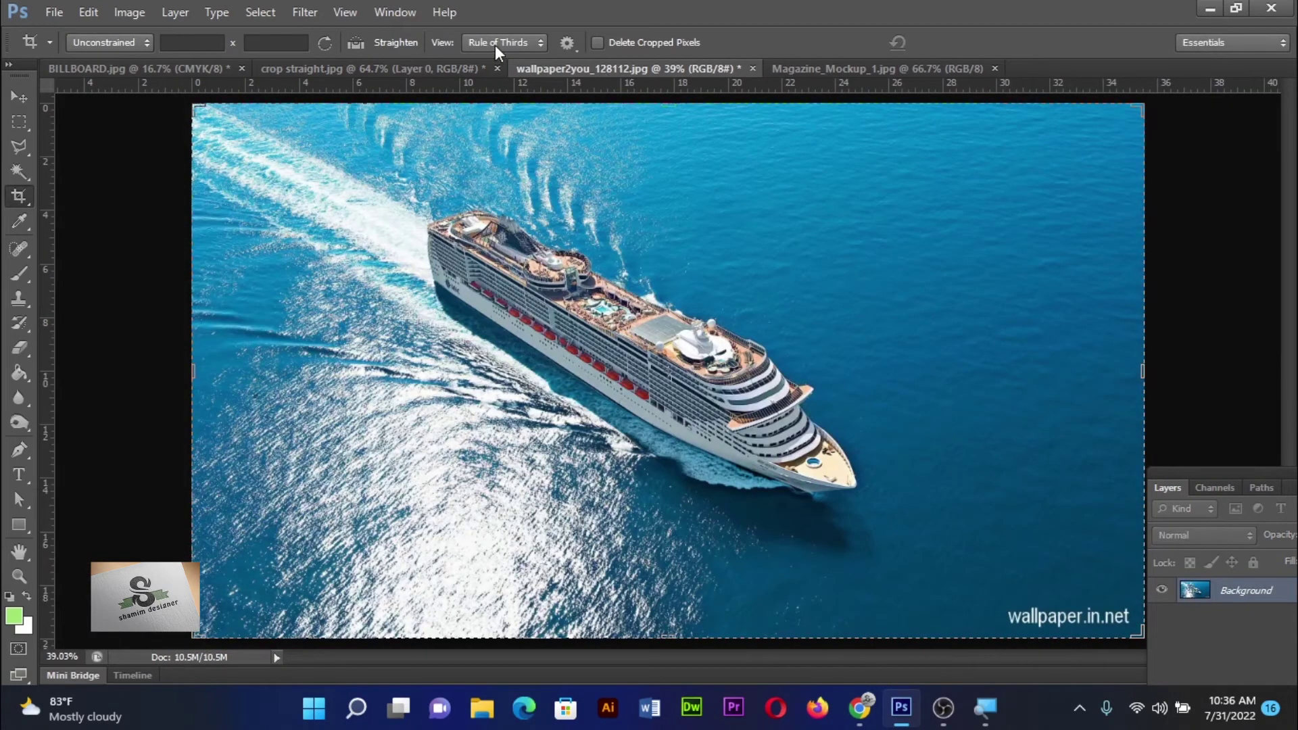
click(495, 43)
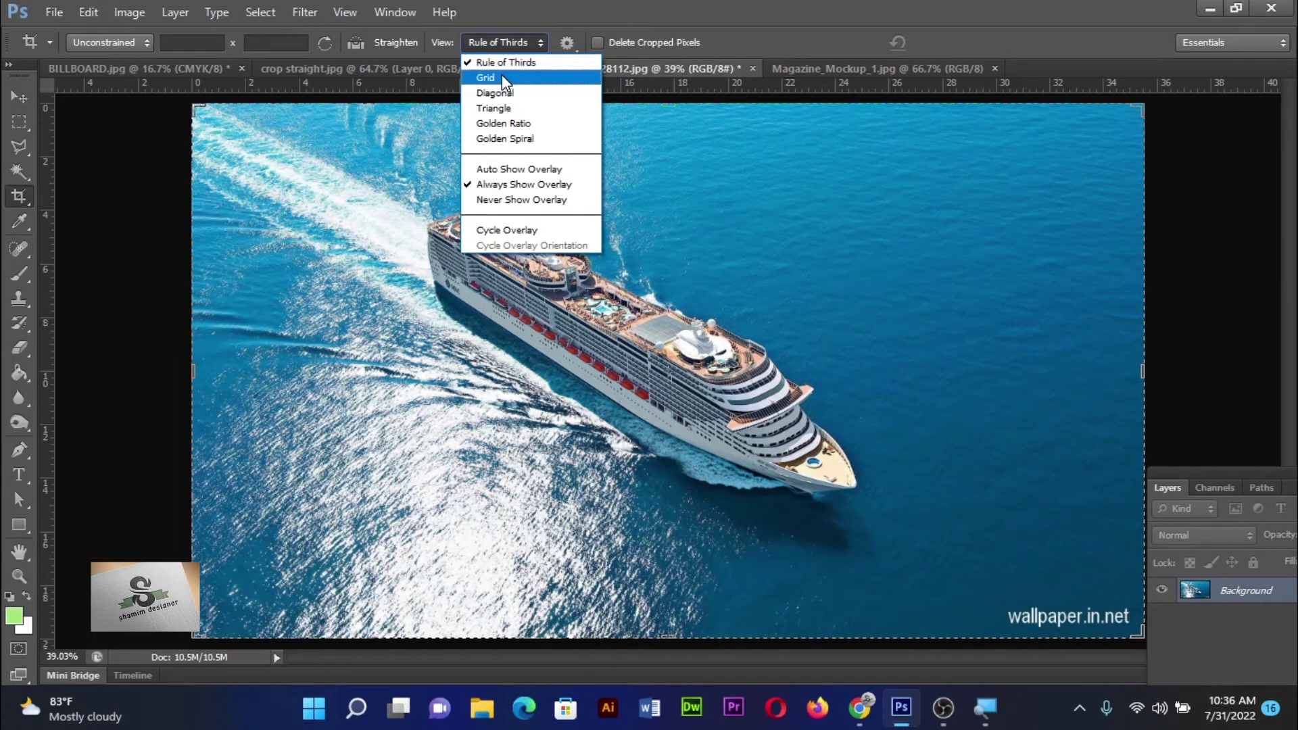
click(504, 63)
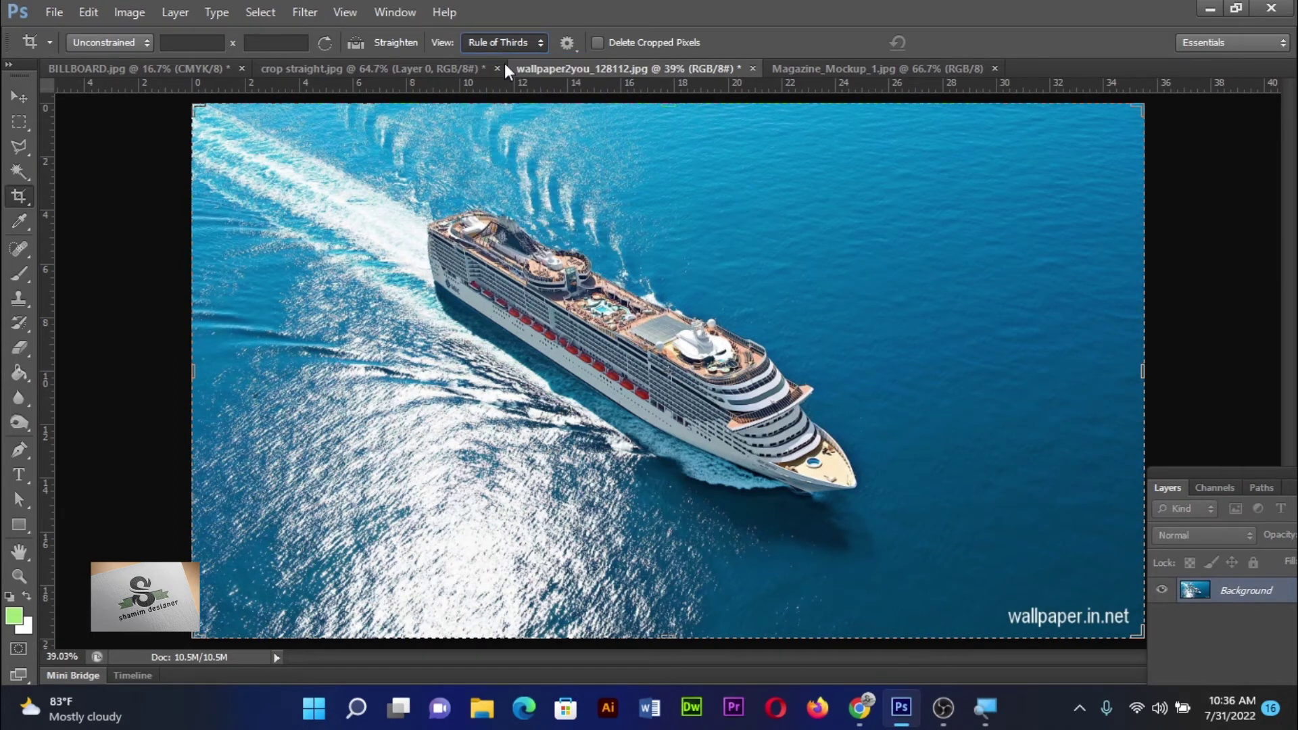
drag(1139, 109, 1021, 152)
Reposition the ship in the crop while switching overlay display modes, ending on Always Show.
click(530, 42)
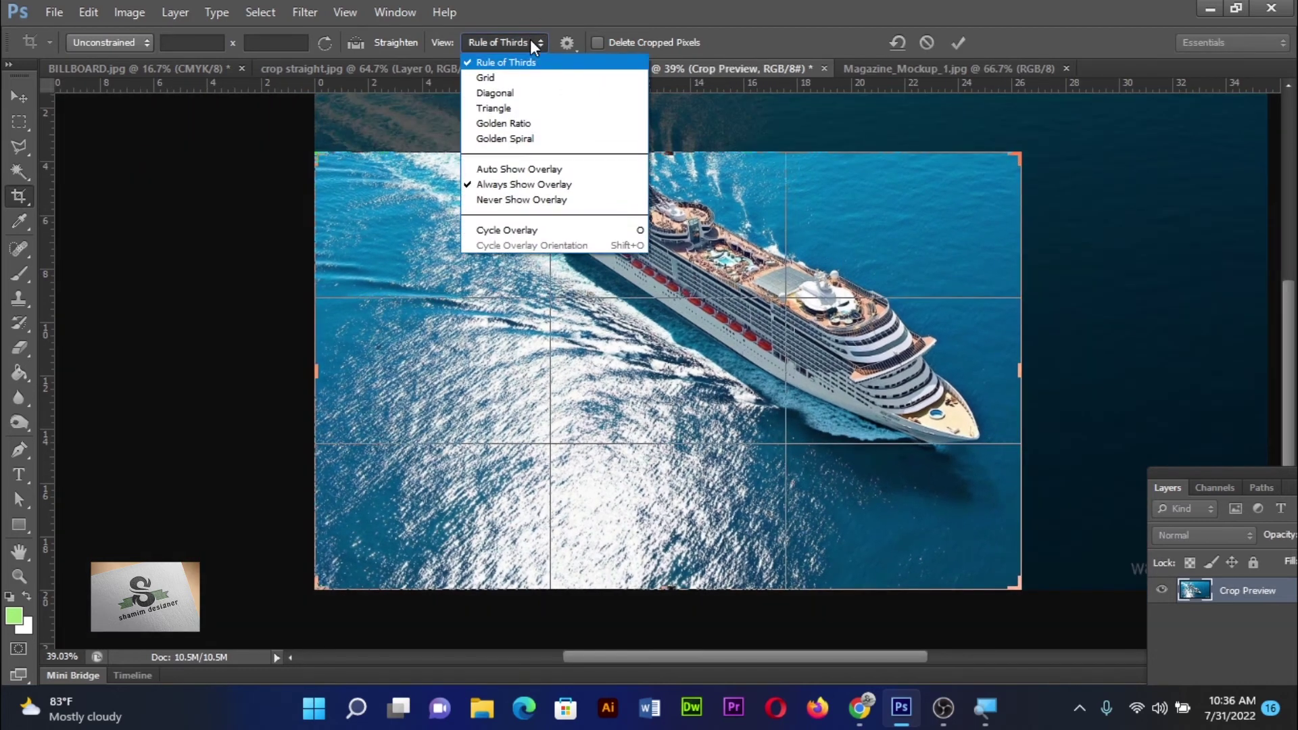
click(512, 169)
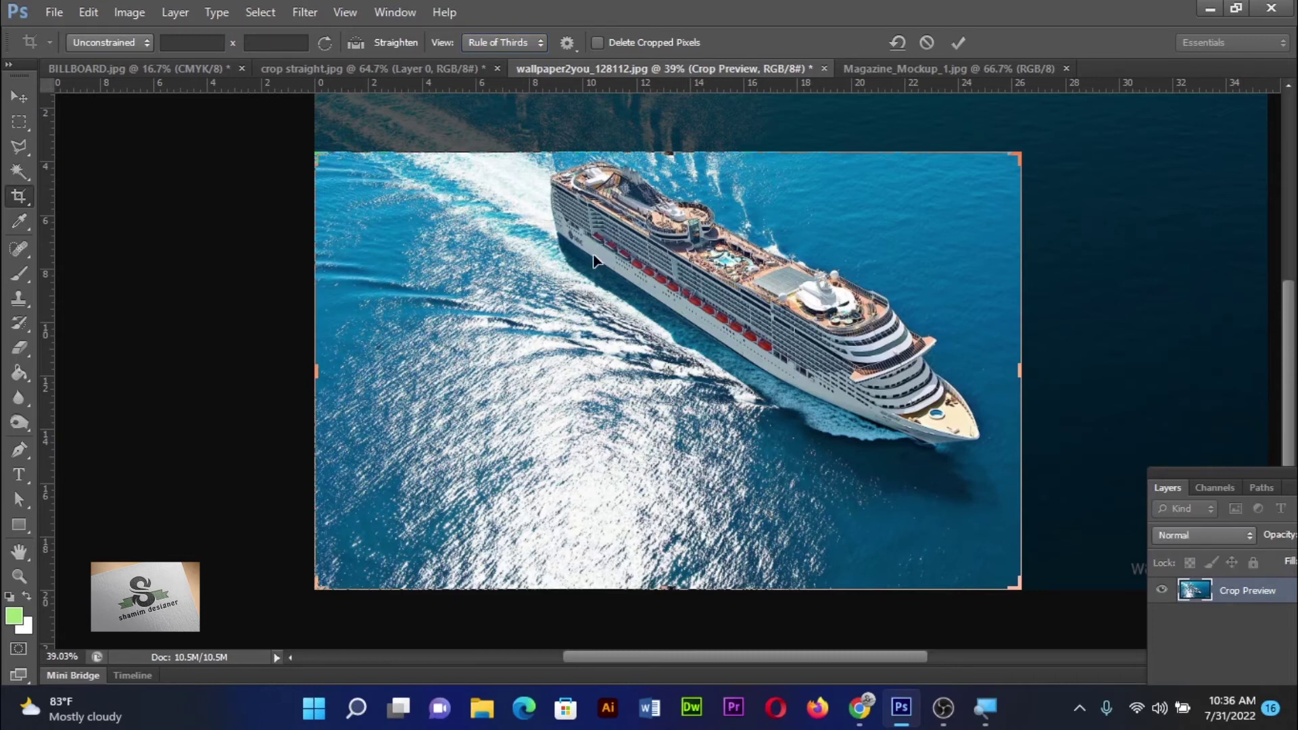
drag(595, 260, 580, 276)
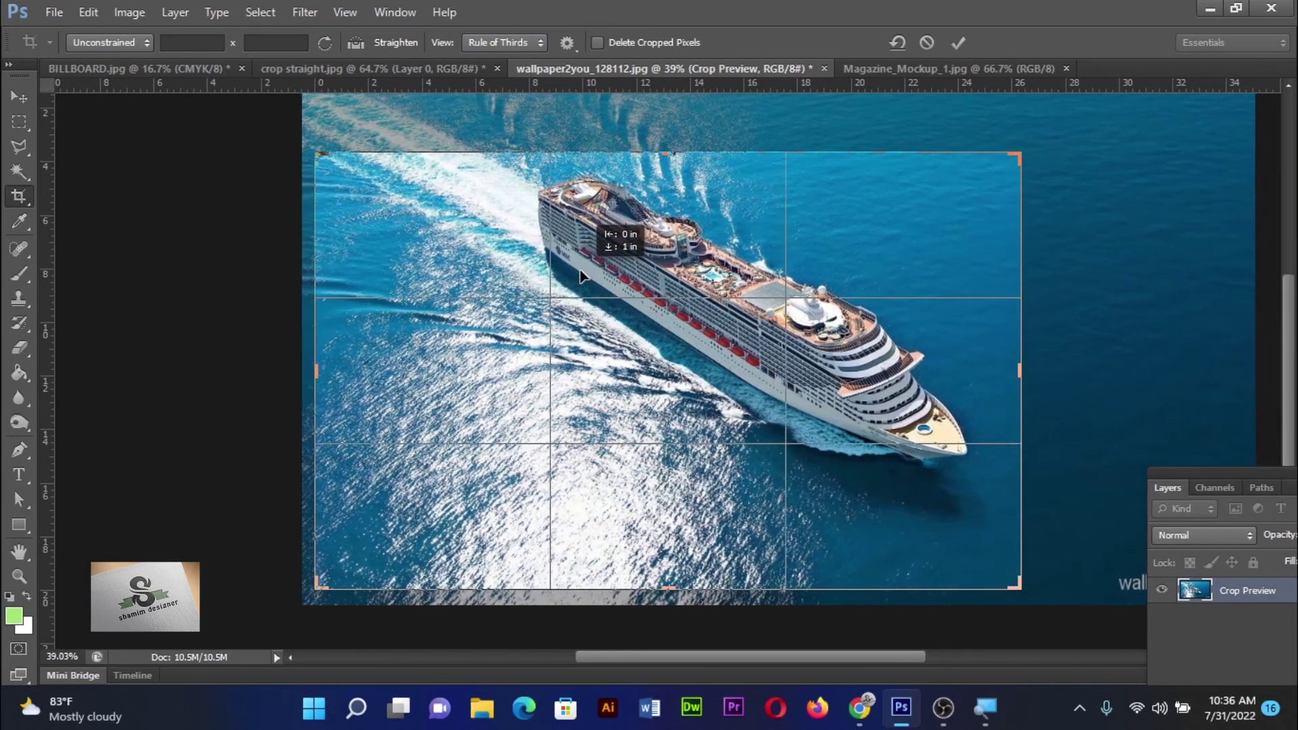
drag(580, 276, 612, 254)
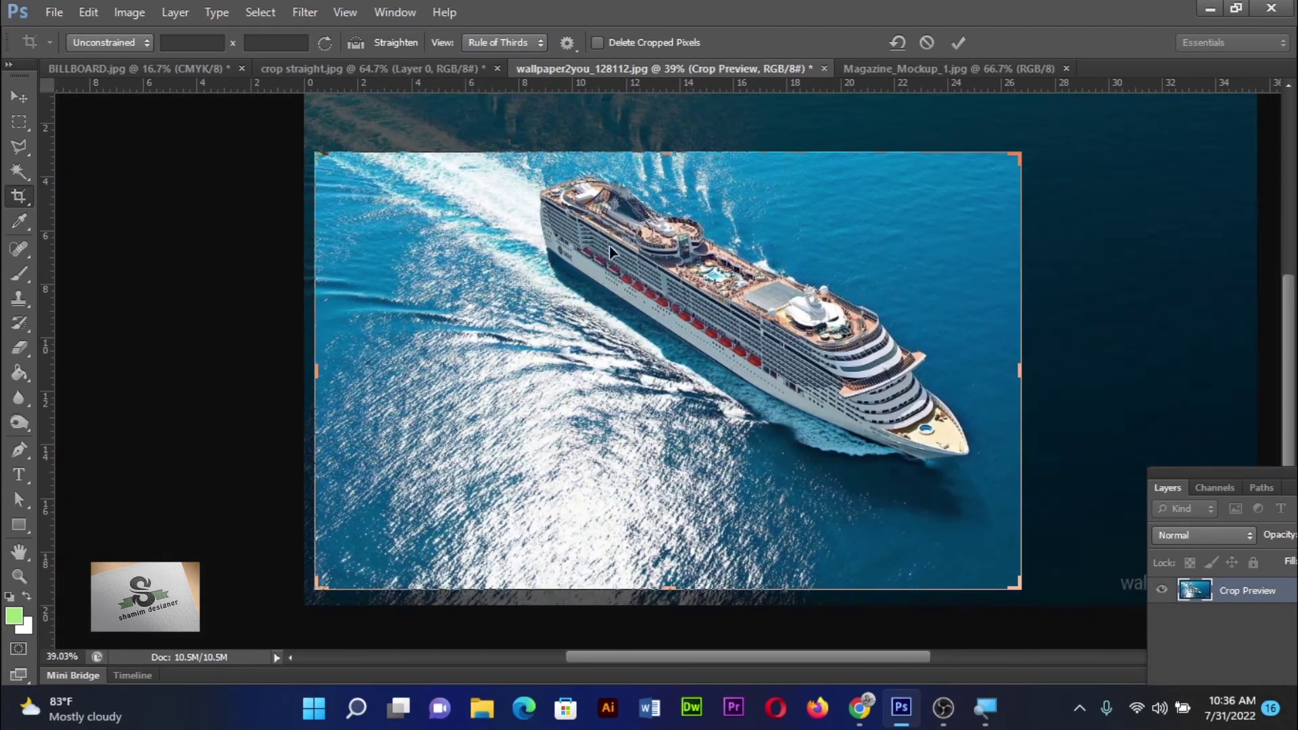
click(517, 45)
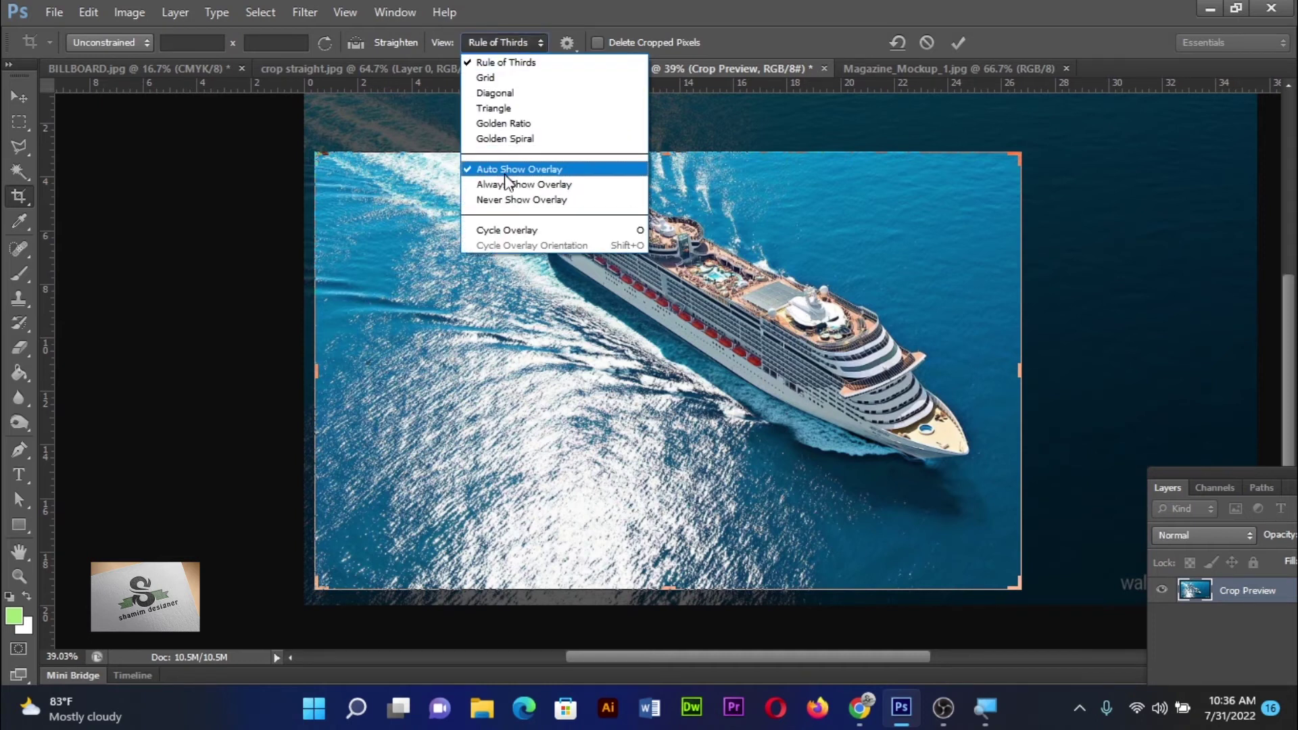
click(520, 200)
mouse_move(607, 240)
mouse_down()
mouse_move(581, 277)
mouse_move(576, 252)
mouse_up()
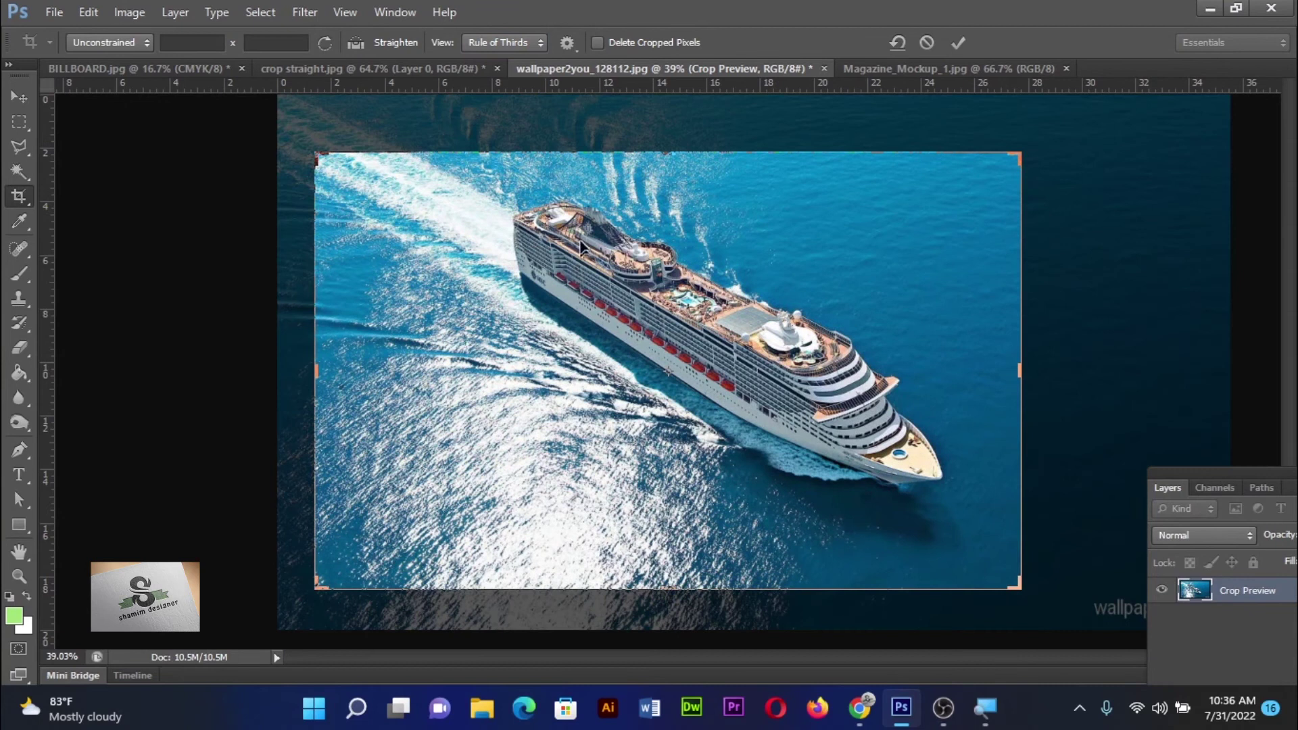
click(505, 44)
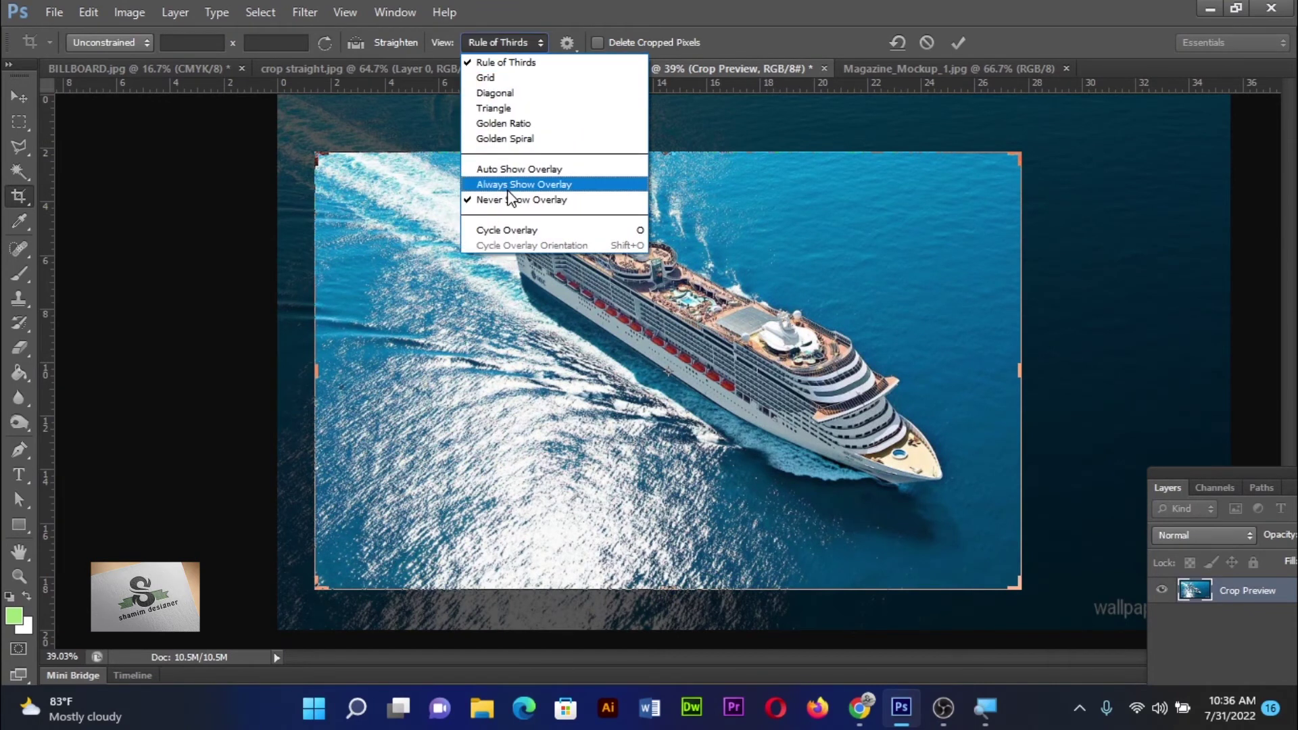
click(506, 191)
drag(507, 191, 567, 257)
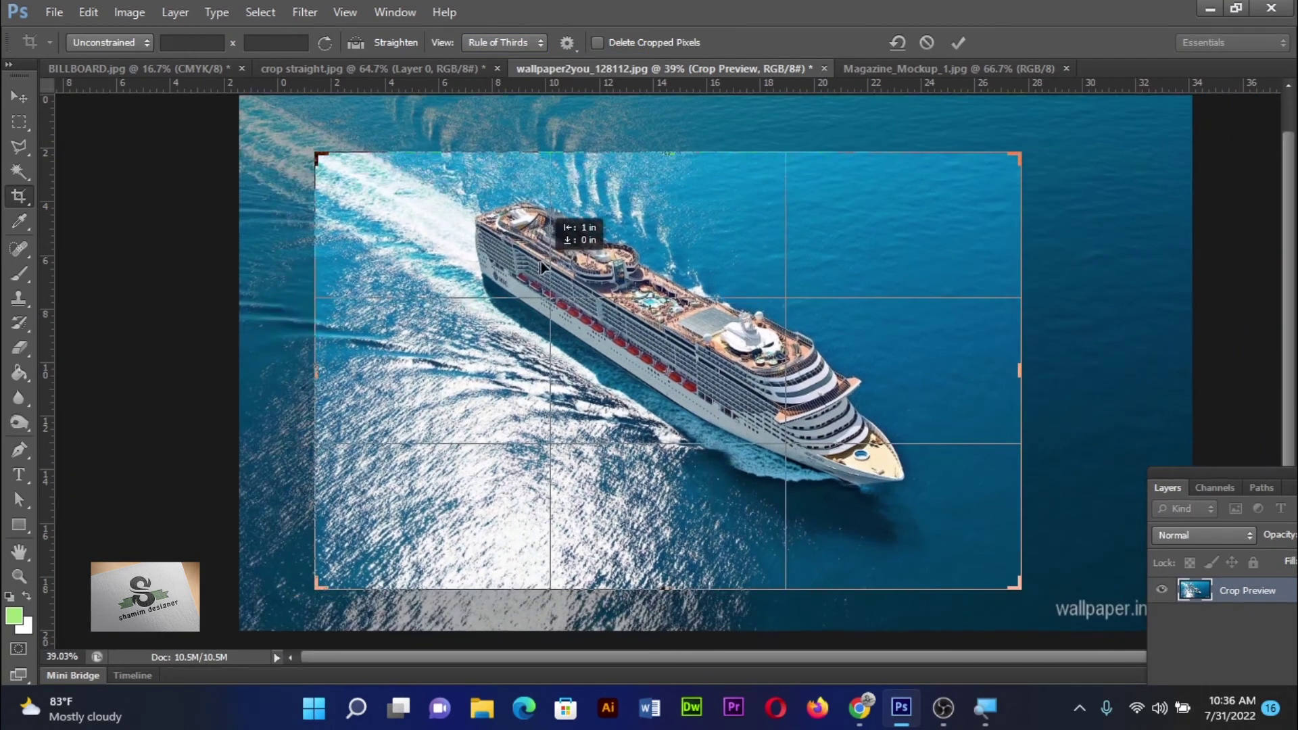
drag(566, 254, 566, 254)
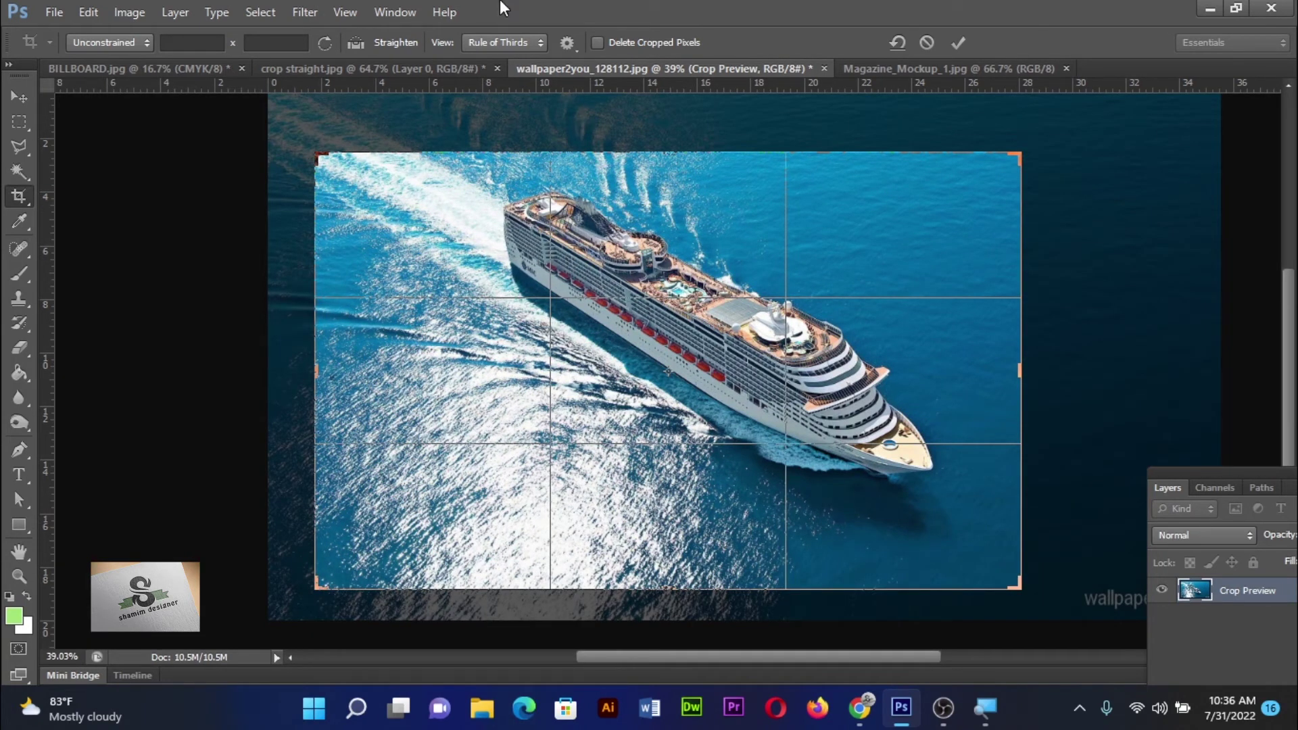
Toggle Auto Center Preview, then shrink the classic-mode crop box around the ship and undo a tilt.
click(572, 42)
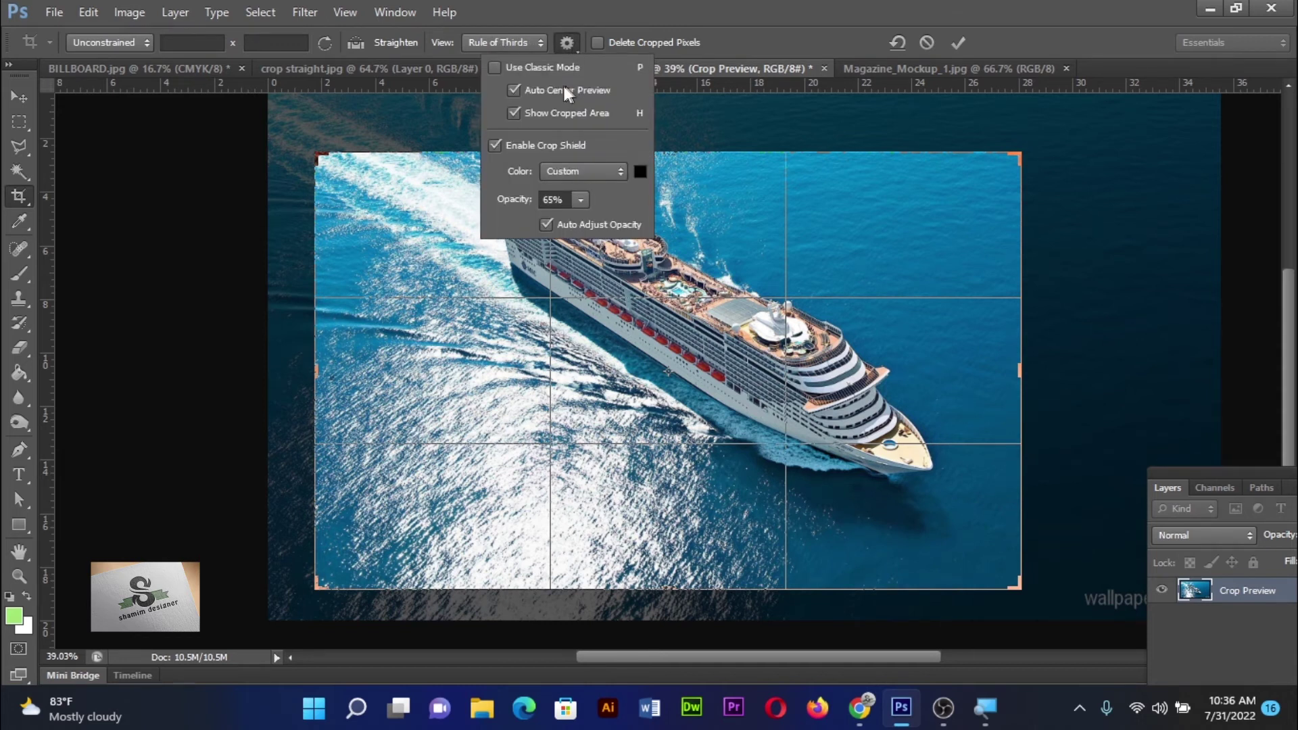
click(514, 91)
click(515, 91)
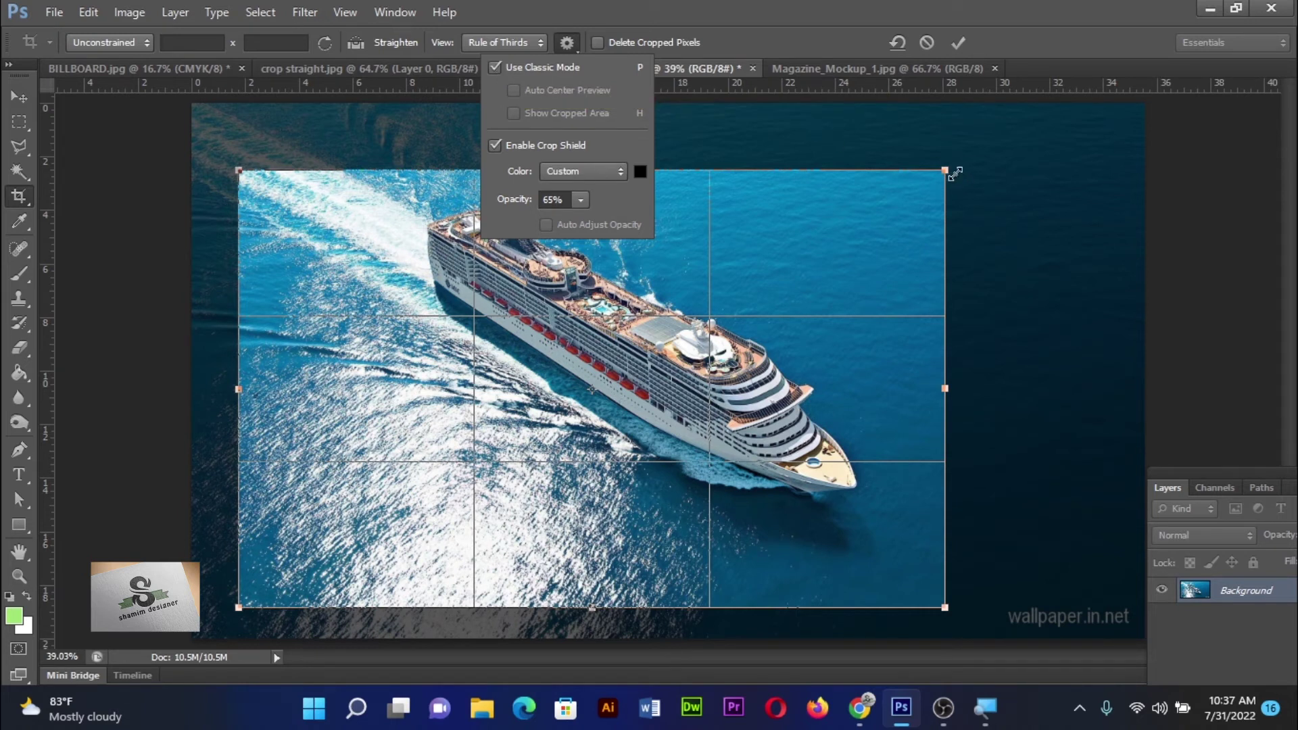
drag(952, 165, 769, 260)
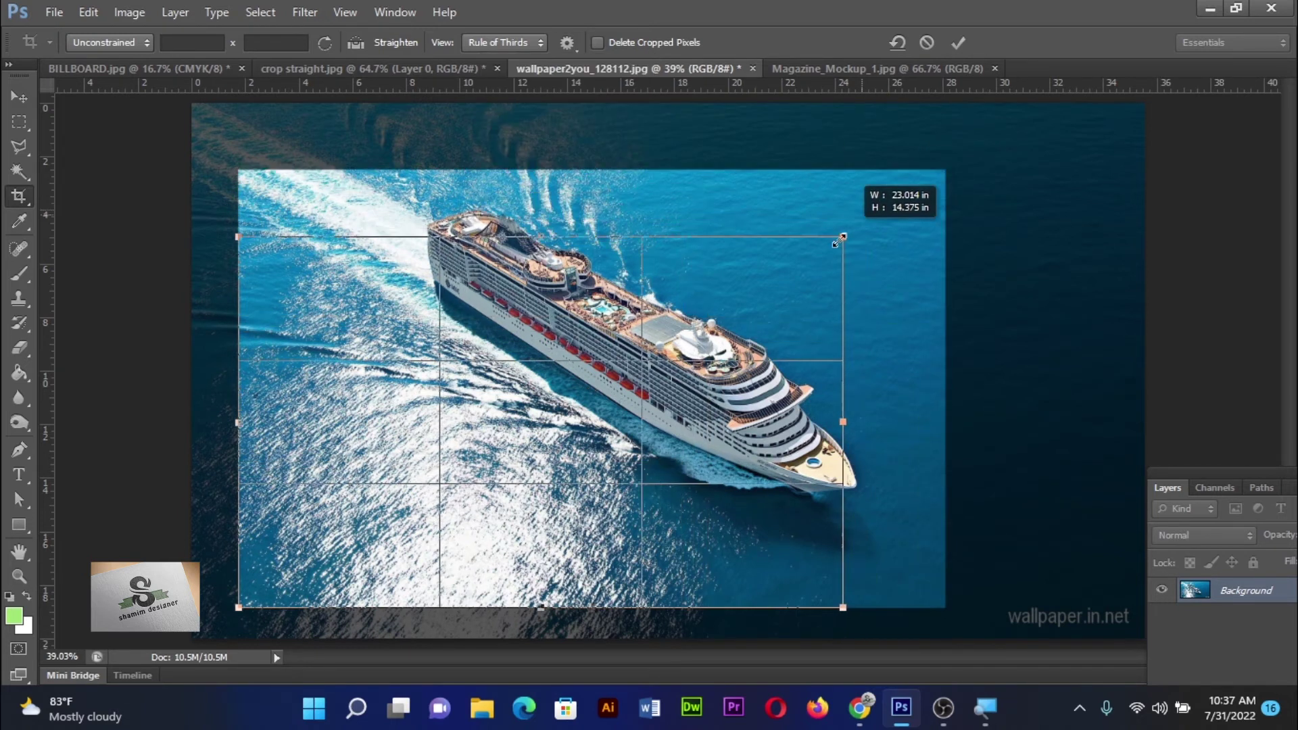
mouse_move(771, 259)
mouse_down()
mouse_move(857, 196)
mouse_move(827, 140)
mouse_up()
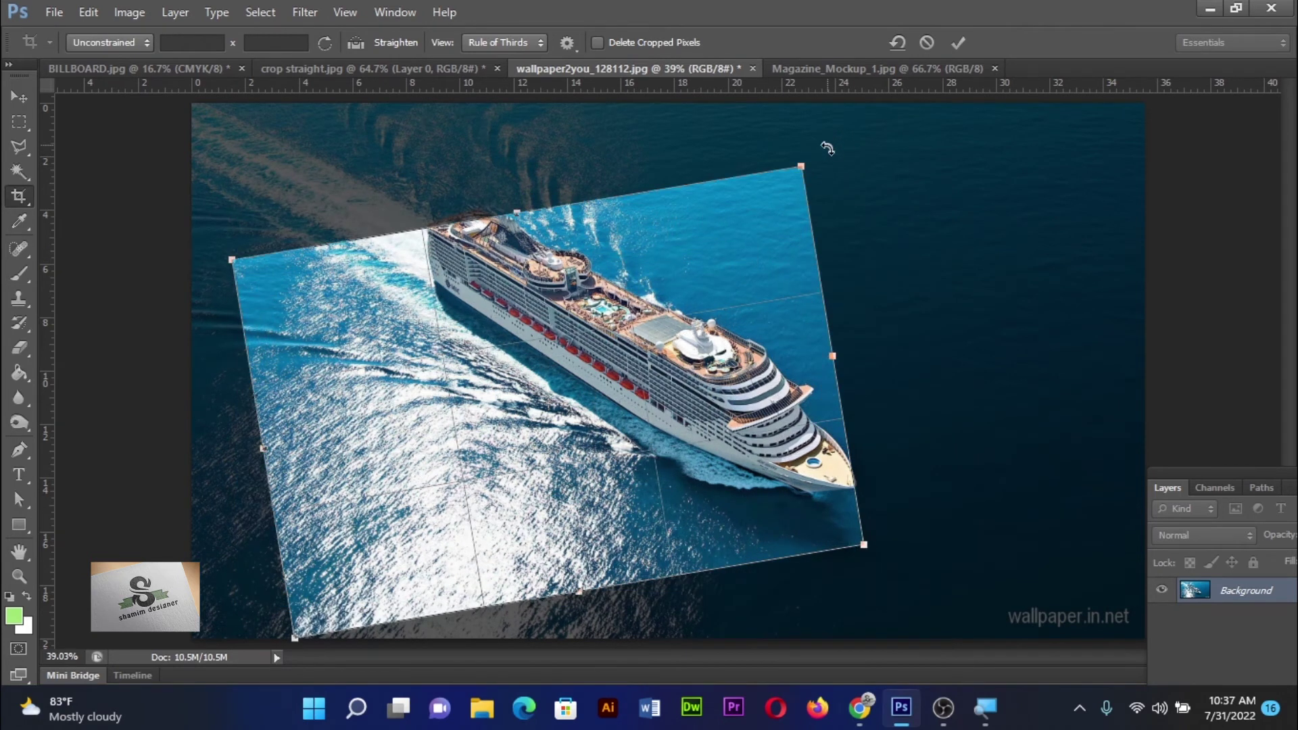
key(ctrl+z)
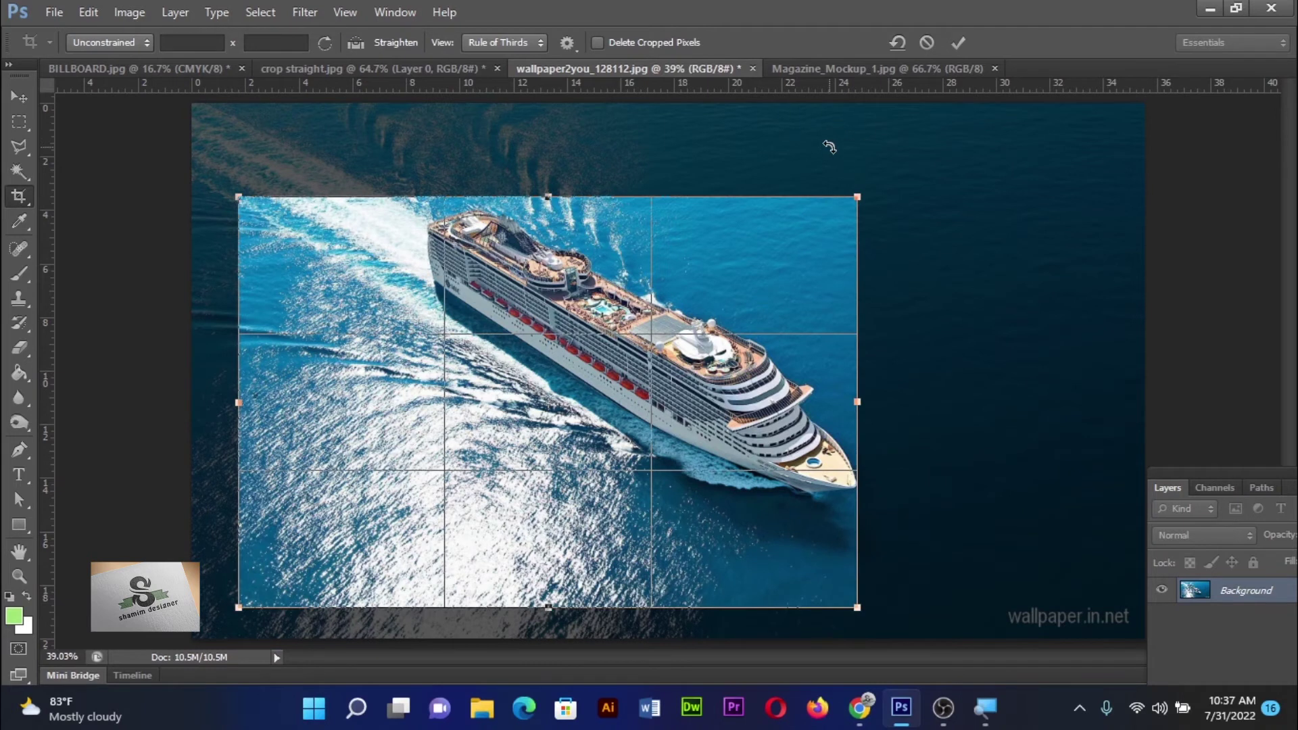
click(567, 44)
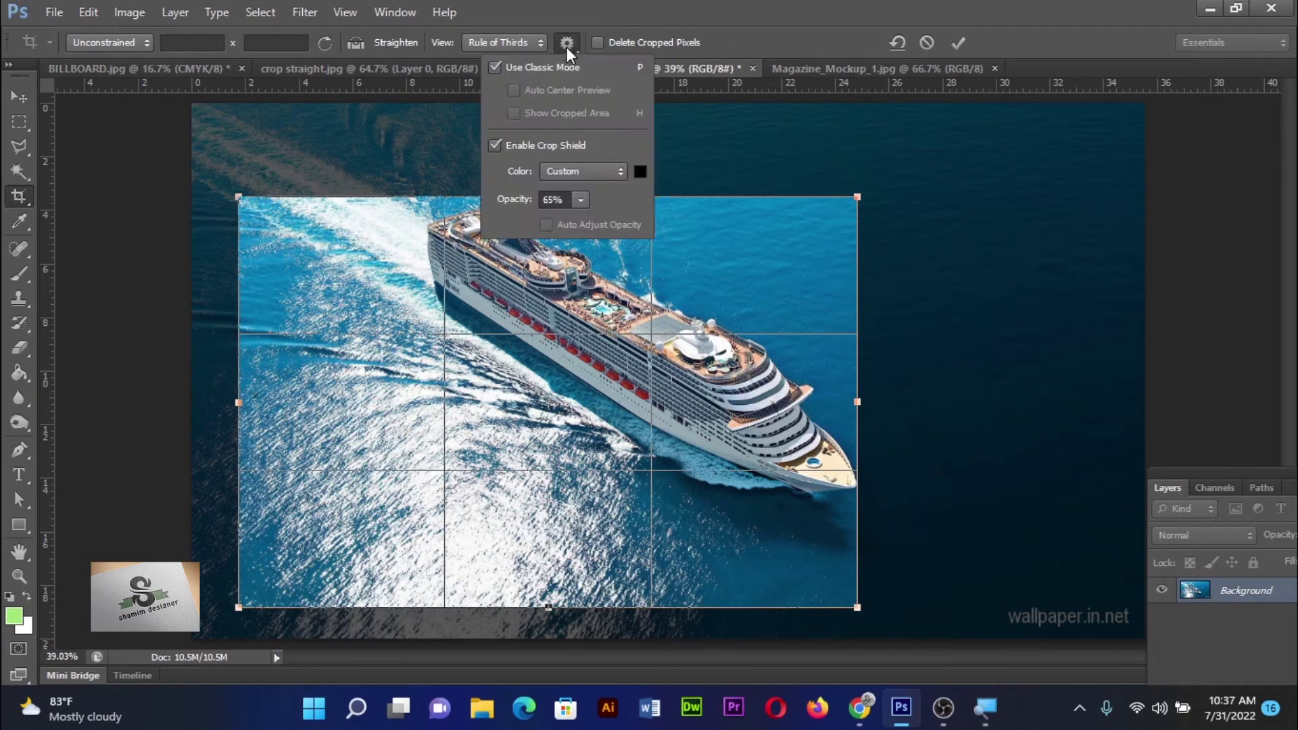
With Classic Mode off, toggle cropped-area display and Enable Crop Shield off and back on.
click(496, 66)
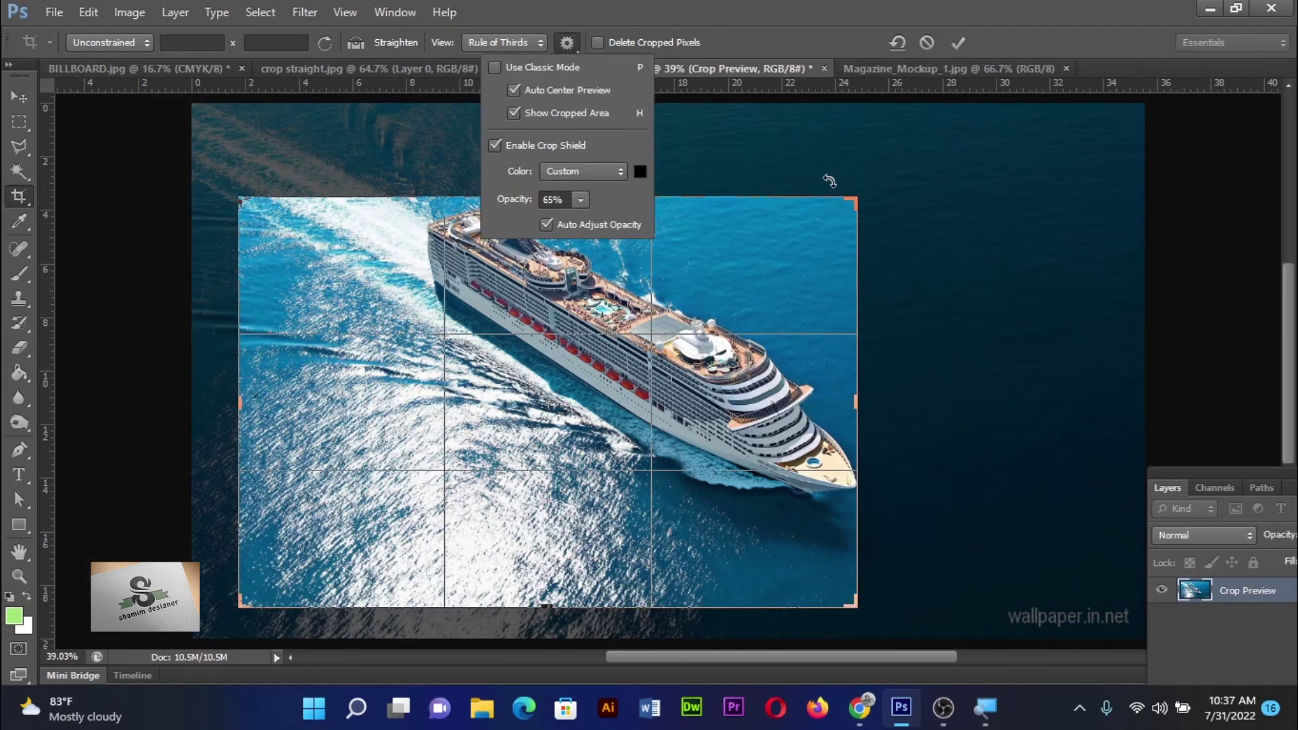
mouse_move(867, 195)
mouse_down()
mouse_move(858, 173)
mouse_move(828, 166)
mouse_move(841, 203)
mouse_up()
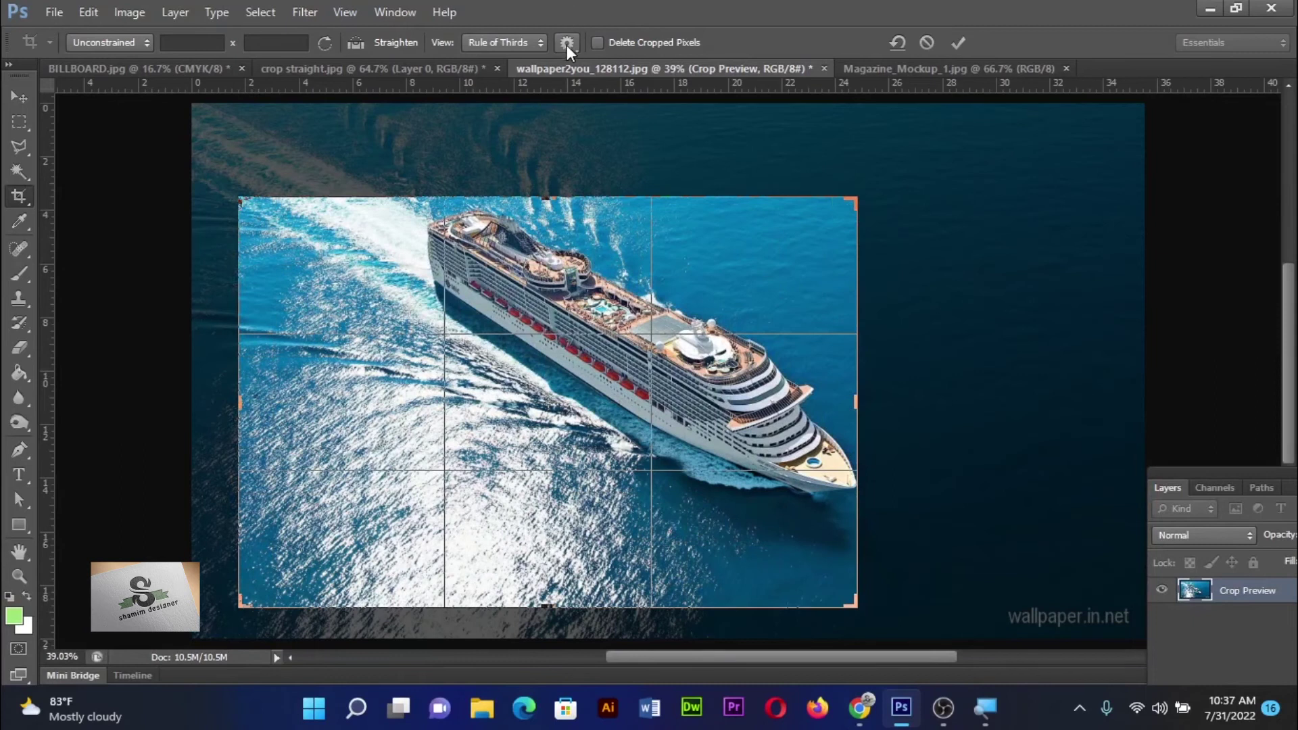
click(567, 44)
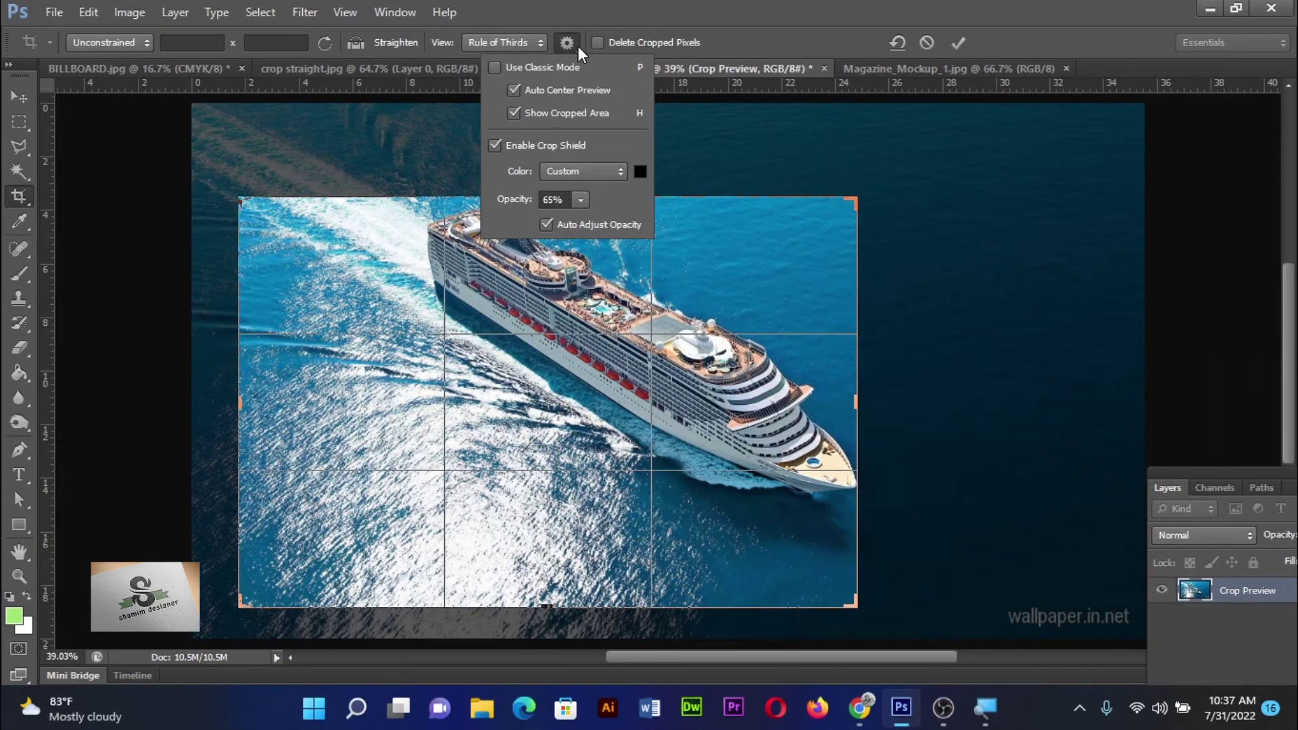
click(515, 113)
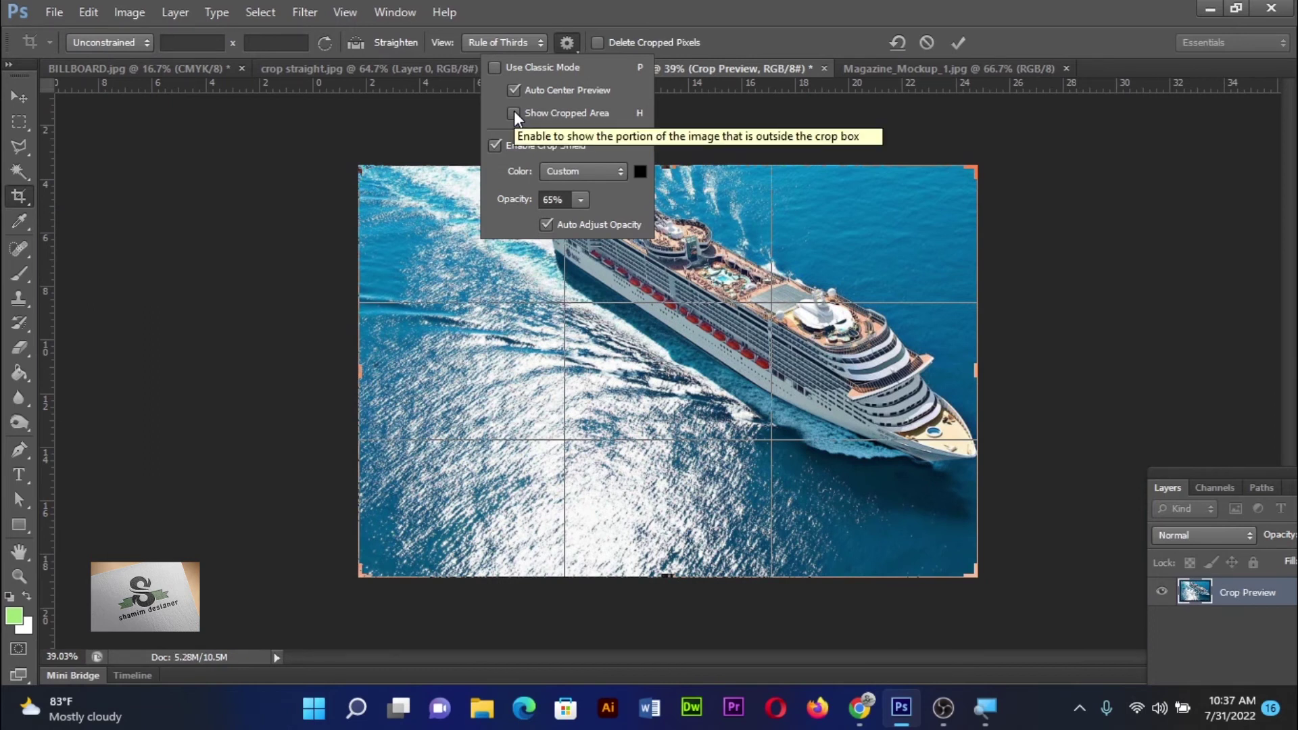
click(514, 113)
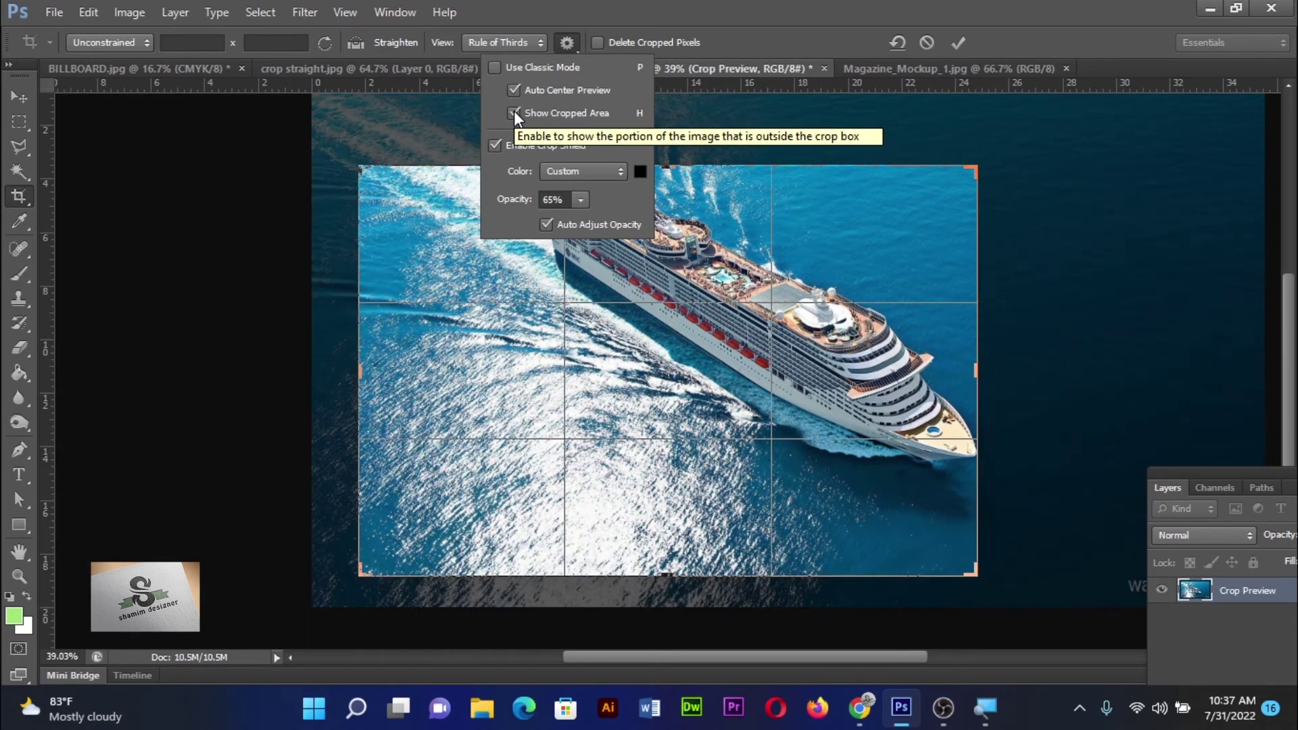
click(514, 112)
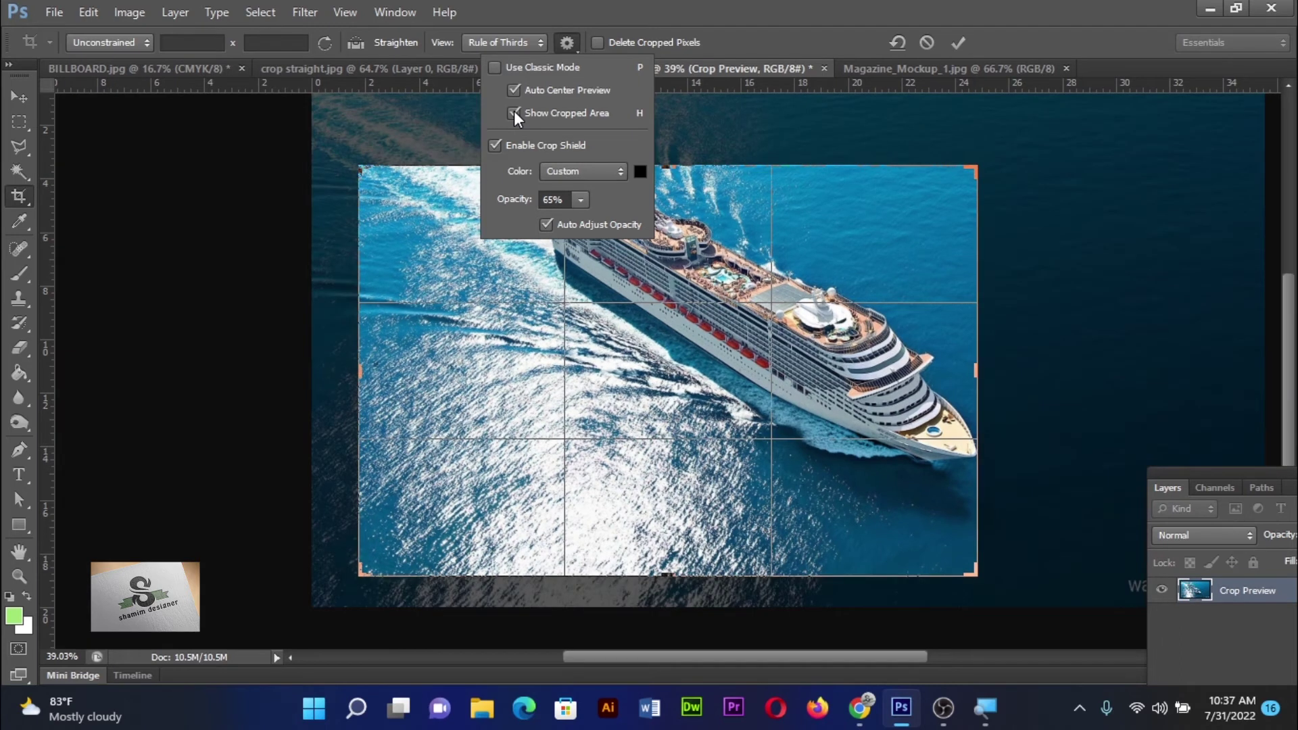
click(494, 145)
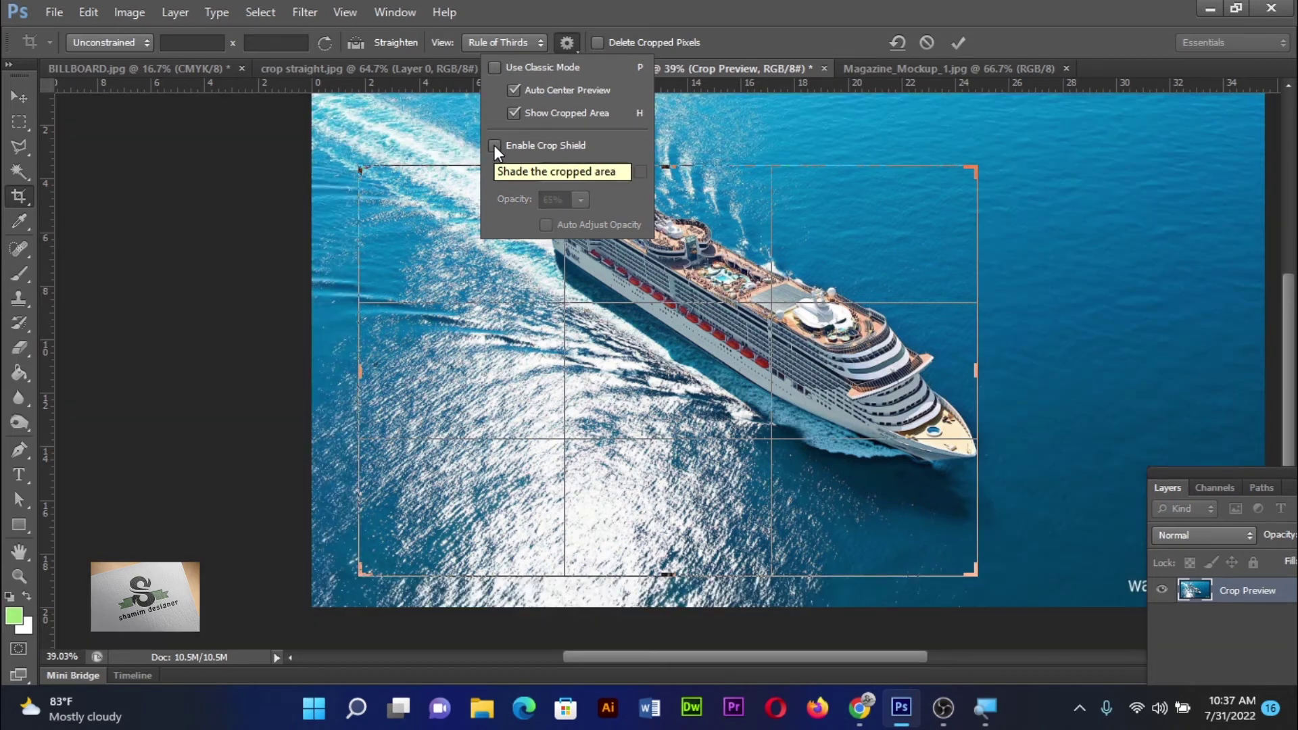
click(494, 144)
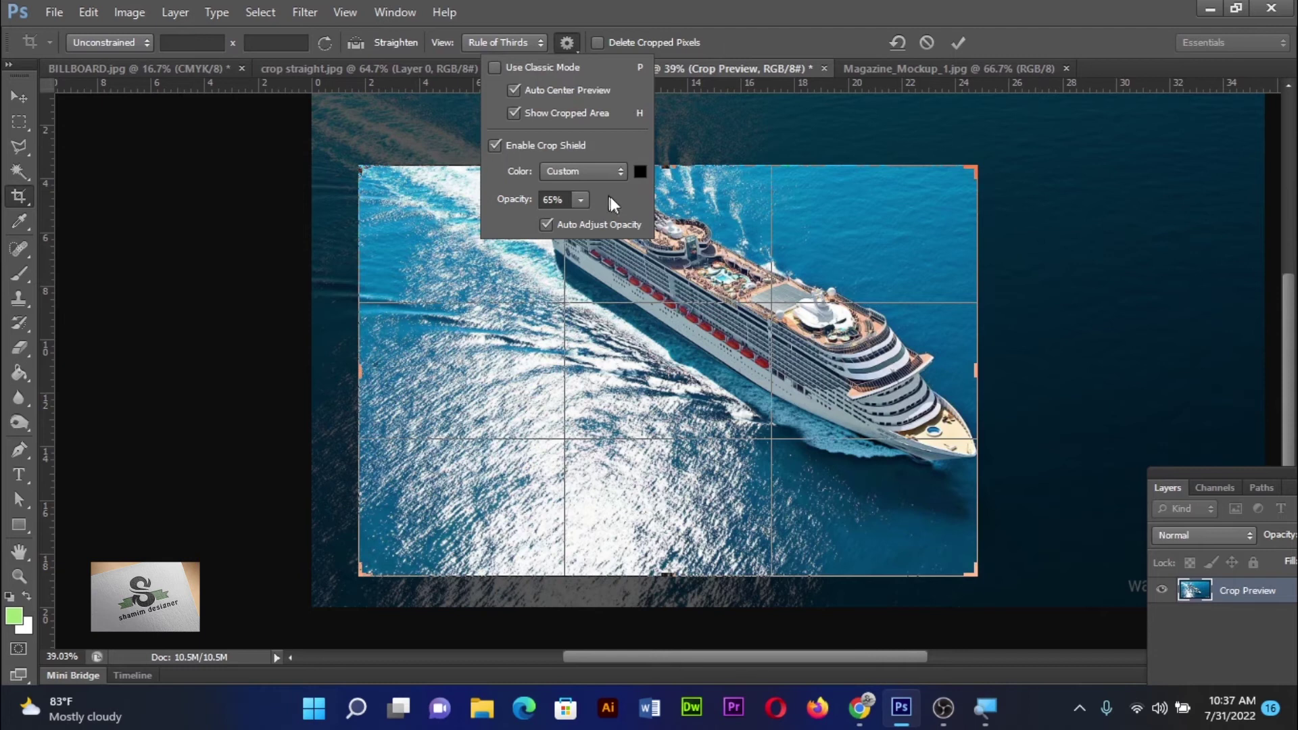
click(610, 173)
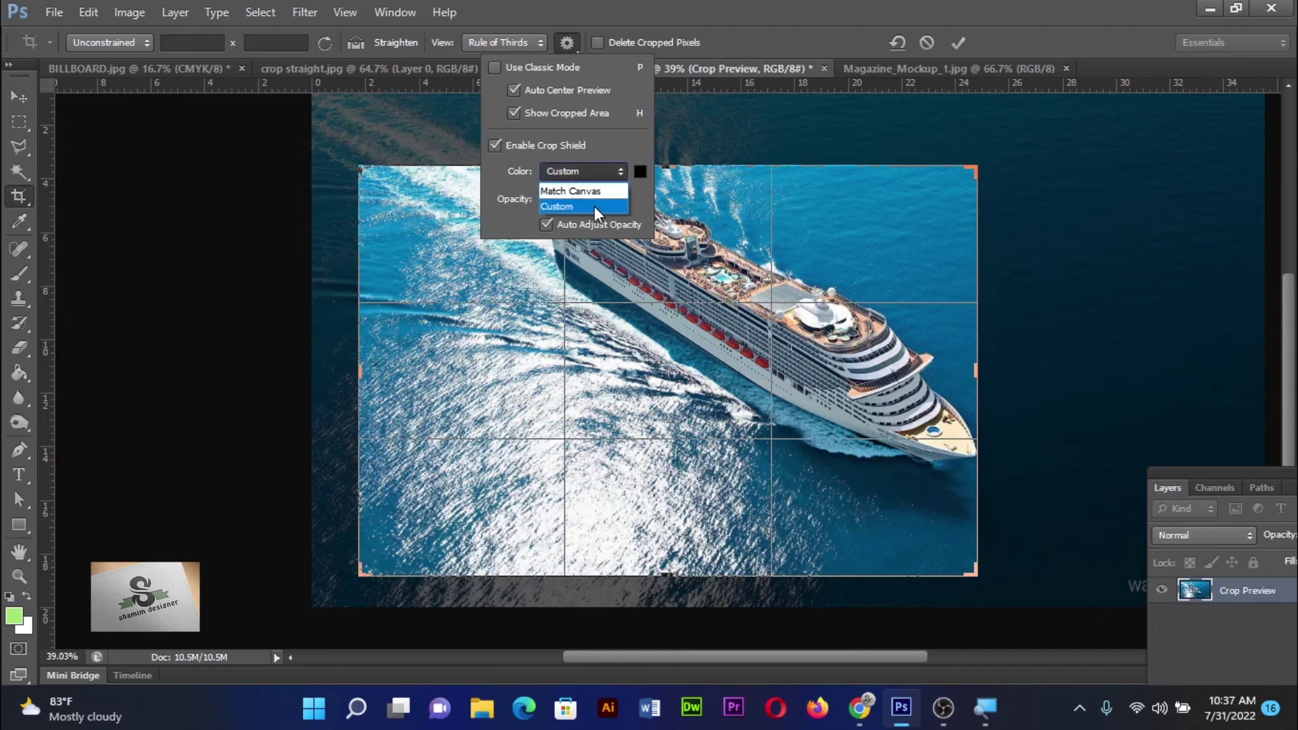
Keep the crop shield black after cancelling a custom colour, and raise its opacity to 75%.
click(594, 205)
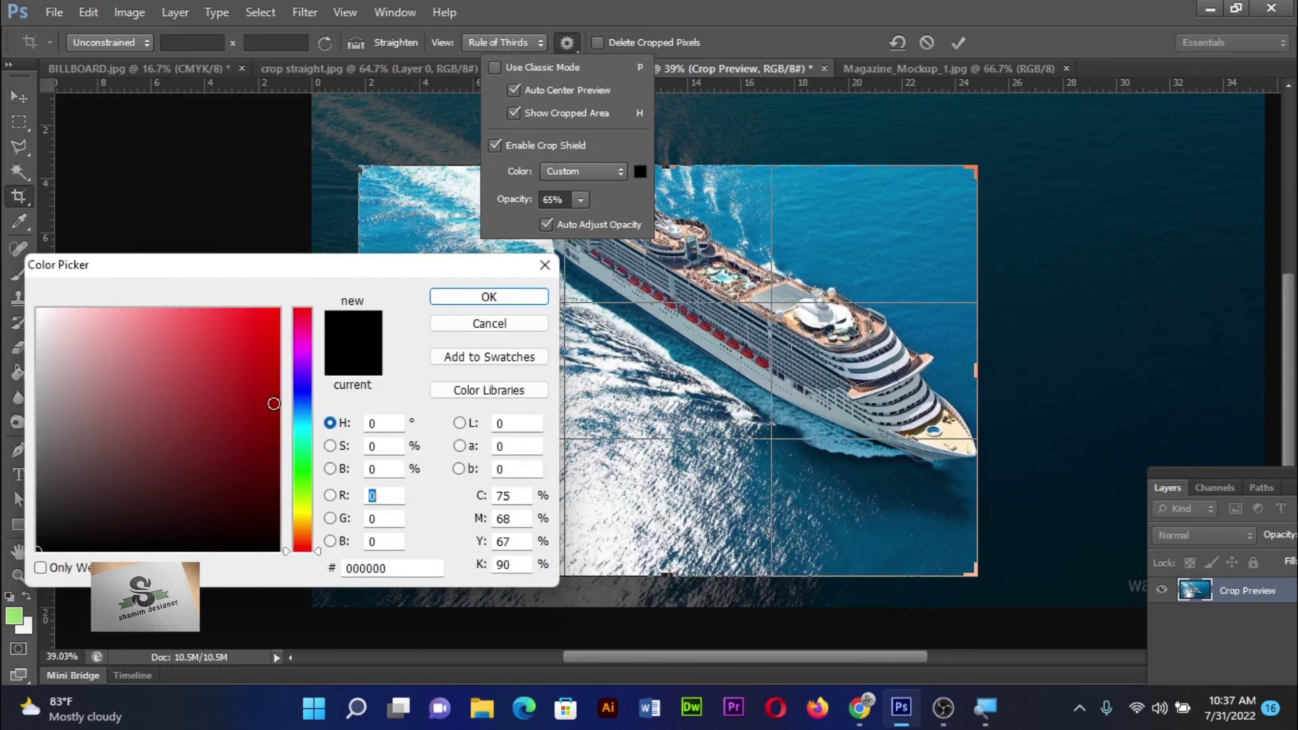
click(272, 401)
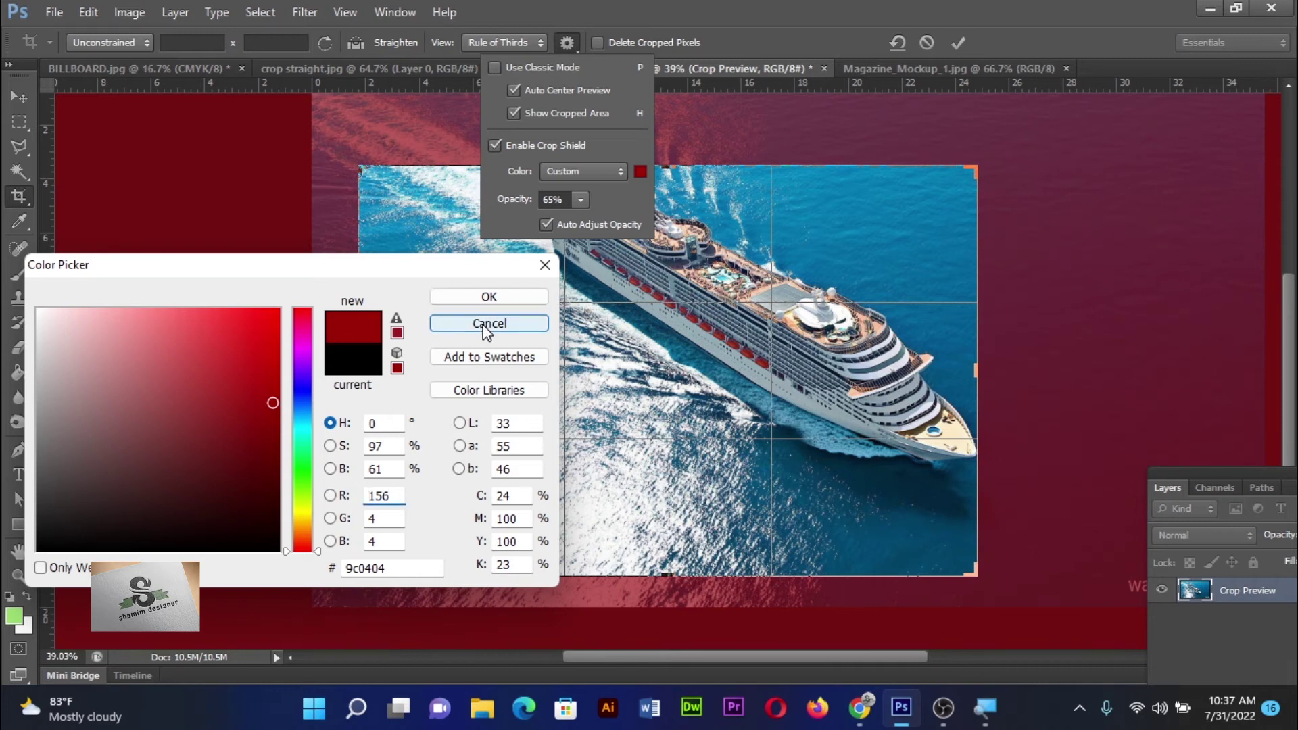
click(481, 326)
click(580, 200)
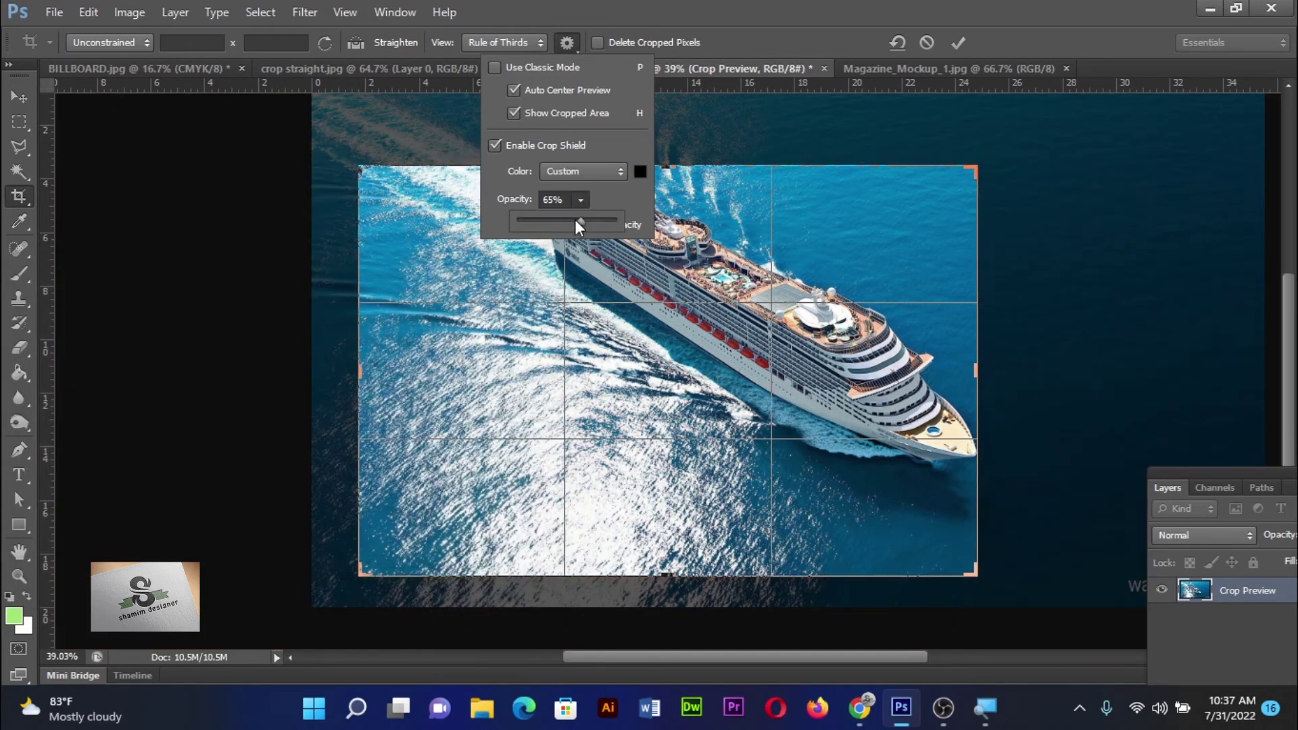
mouse_move(582, 220)
mouse_down()
mouse_move(602, 220)
mouse_move(561, 210)
mouse_move(589, 221)
mouse_up()
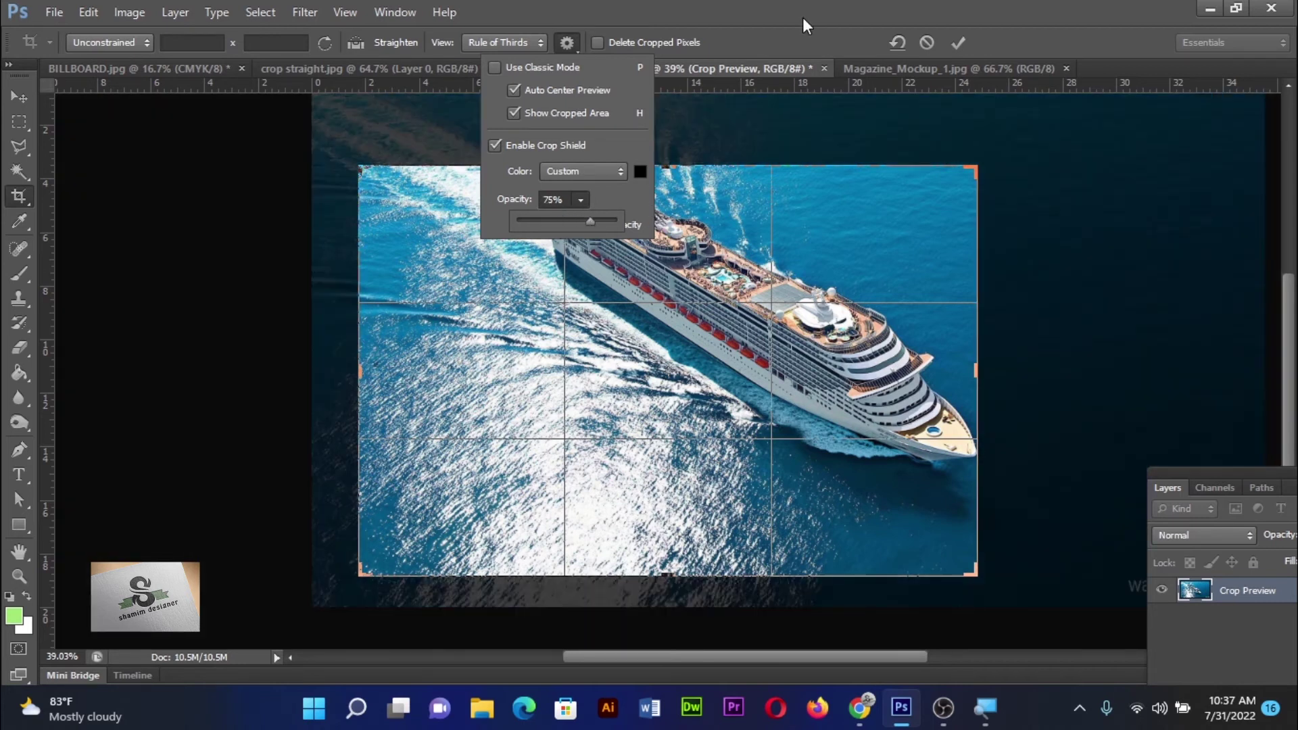
click(802, 18)
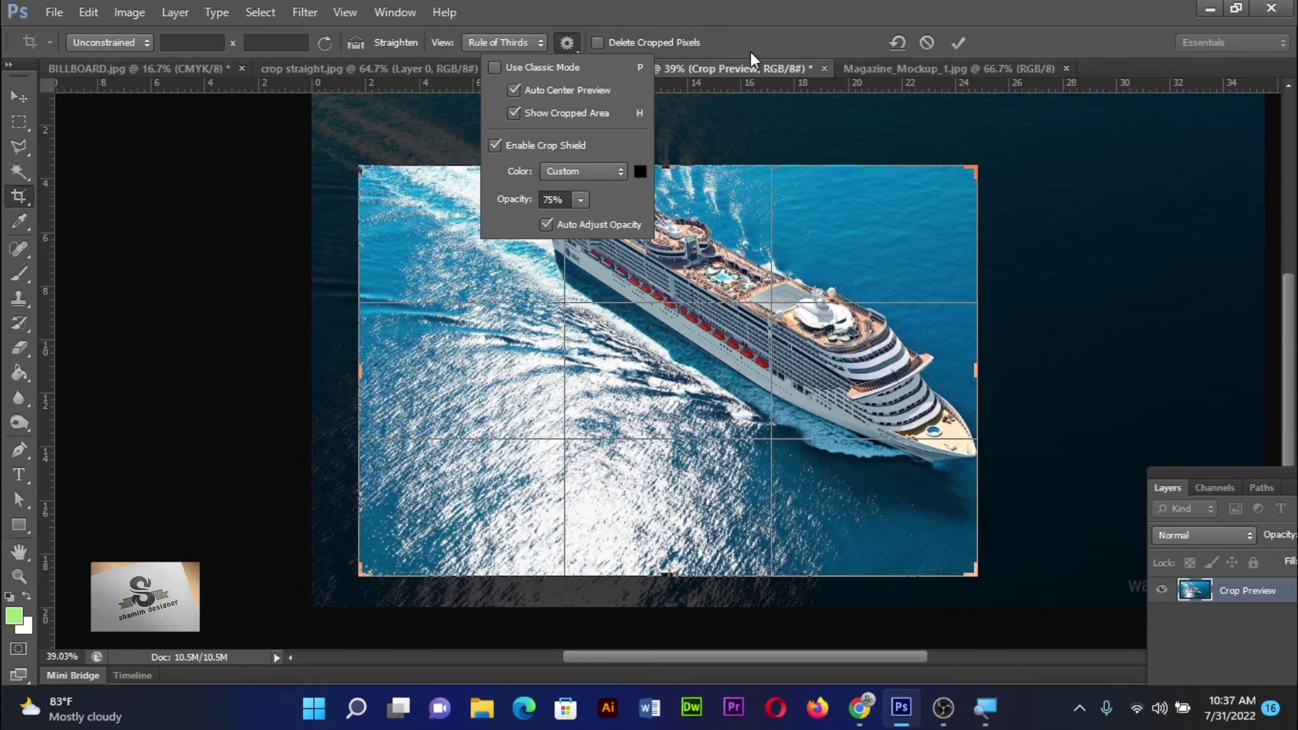
click(617, 13)
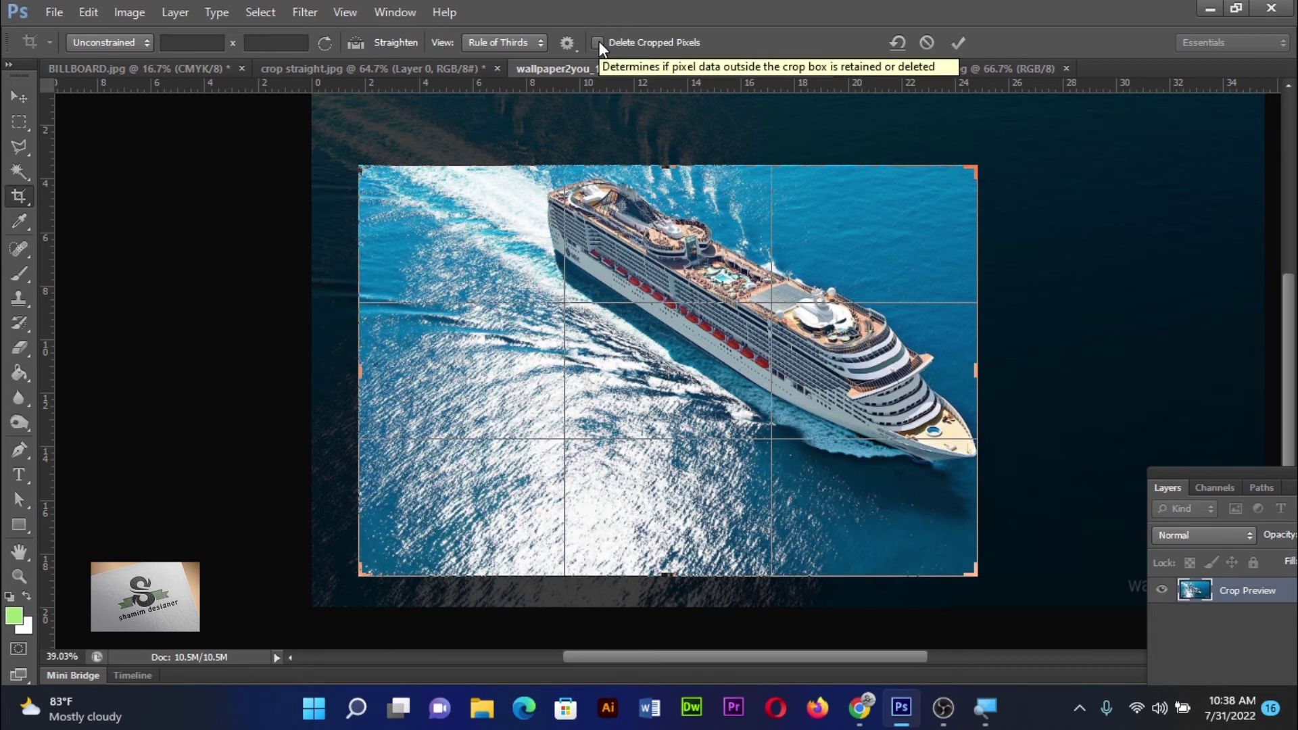
Commit the current crop and drag the top-right corner to set a new crop area.
click(955, 42)
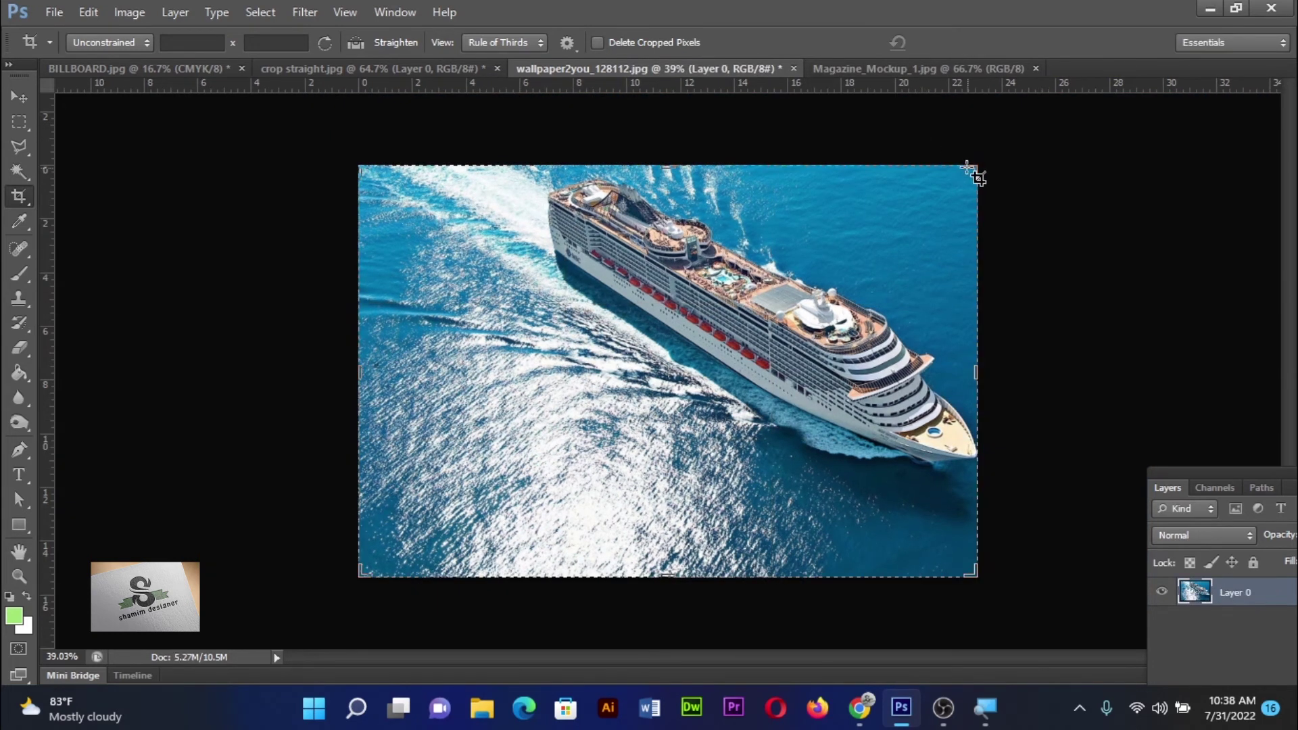
mouse_move(972, 171)
mouse_down()
mouse_move(874, 190)
mouse_move(968, 145)
mouse_up()
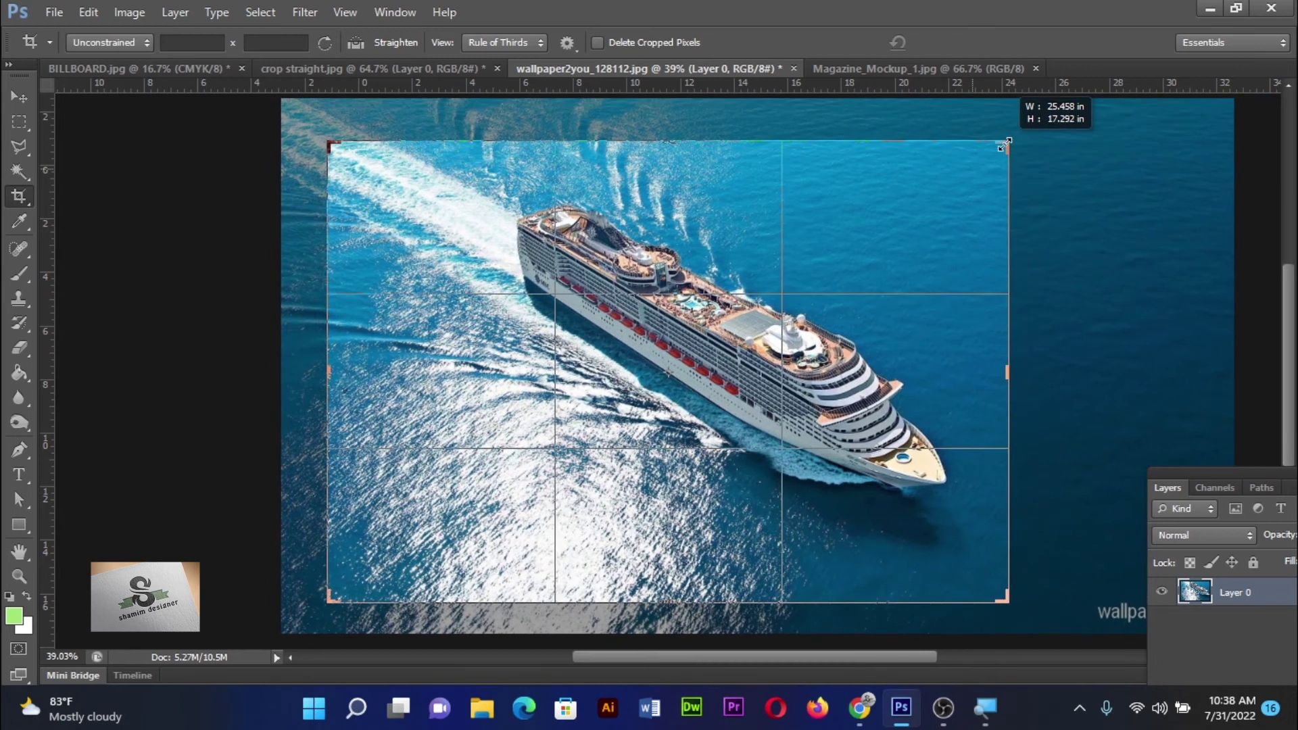
drag(968, 145, 970, 140)
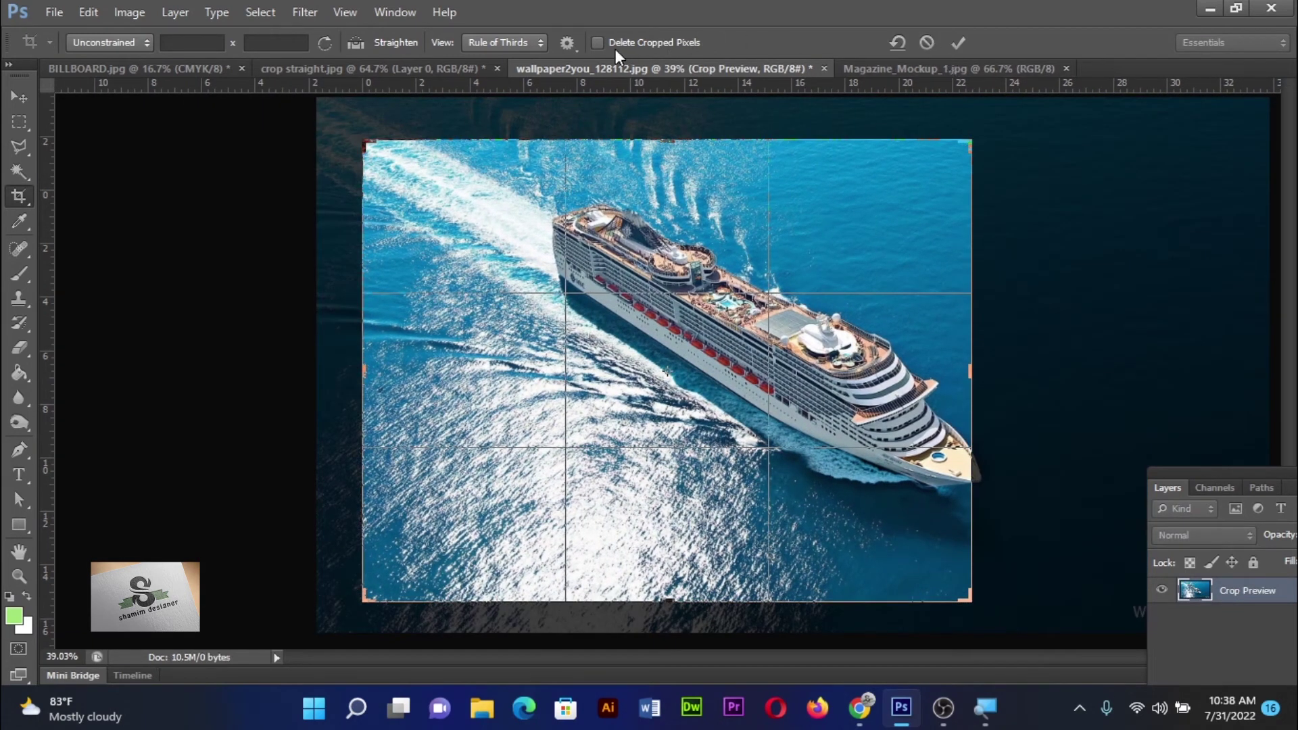
Enable Delete Cropped Pixels, commit the crop, and drag out a fresh crop box.
click(598, 43)
click(961, 44)
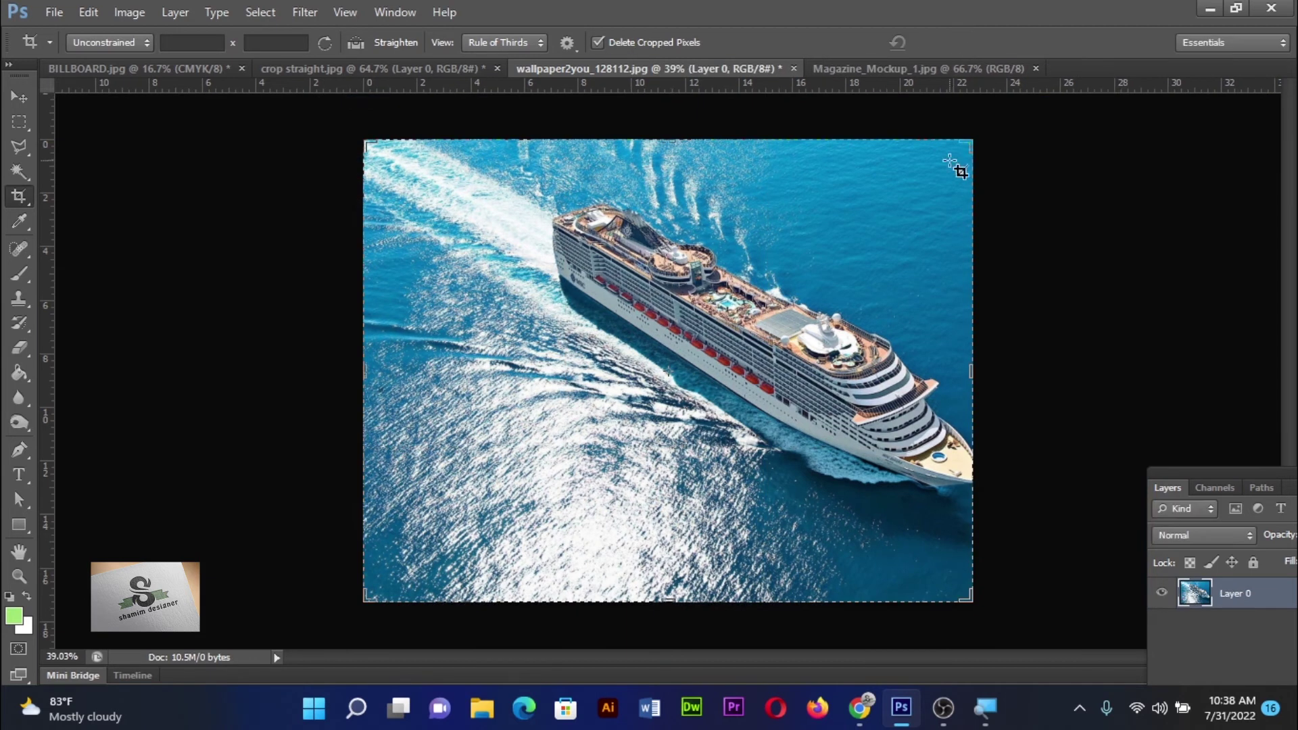
mouse_move(972, 141)
mouse_down()
mouse_move(1059, 124)
mouse_move(1052, 183)
mouse_move(1034, 138)
mouse_move(971, 144)
mouse_up()
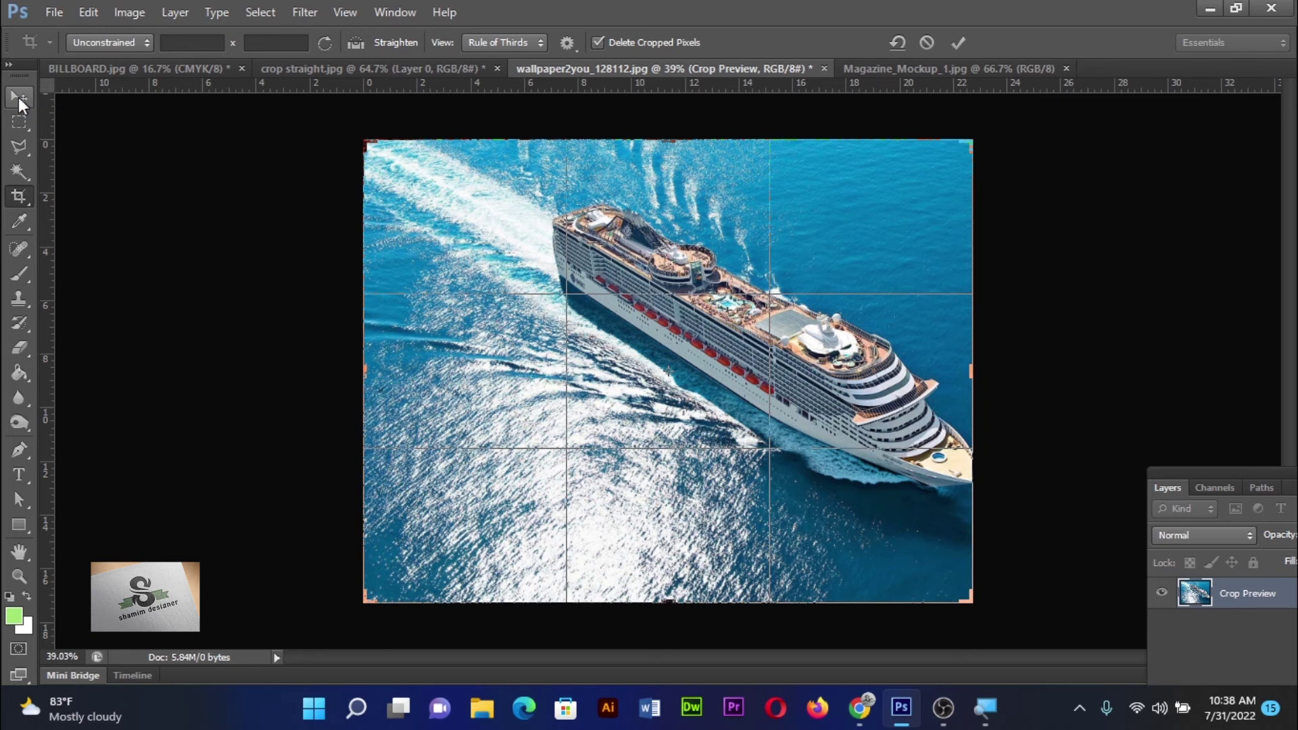
Switch to the Move tool, choose Don't Crop, and bring up Magazine_Mockup_1.jpg.
right_click(21, 198)
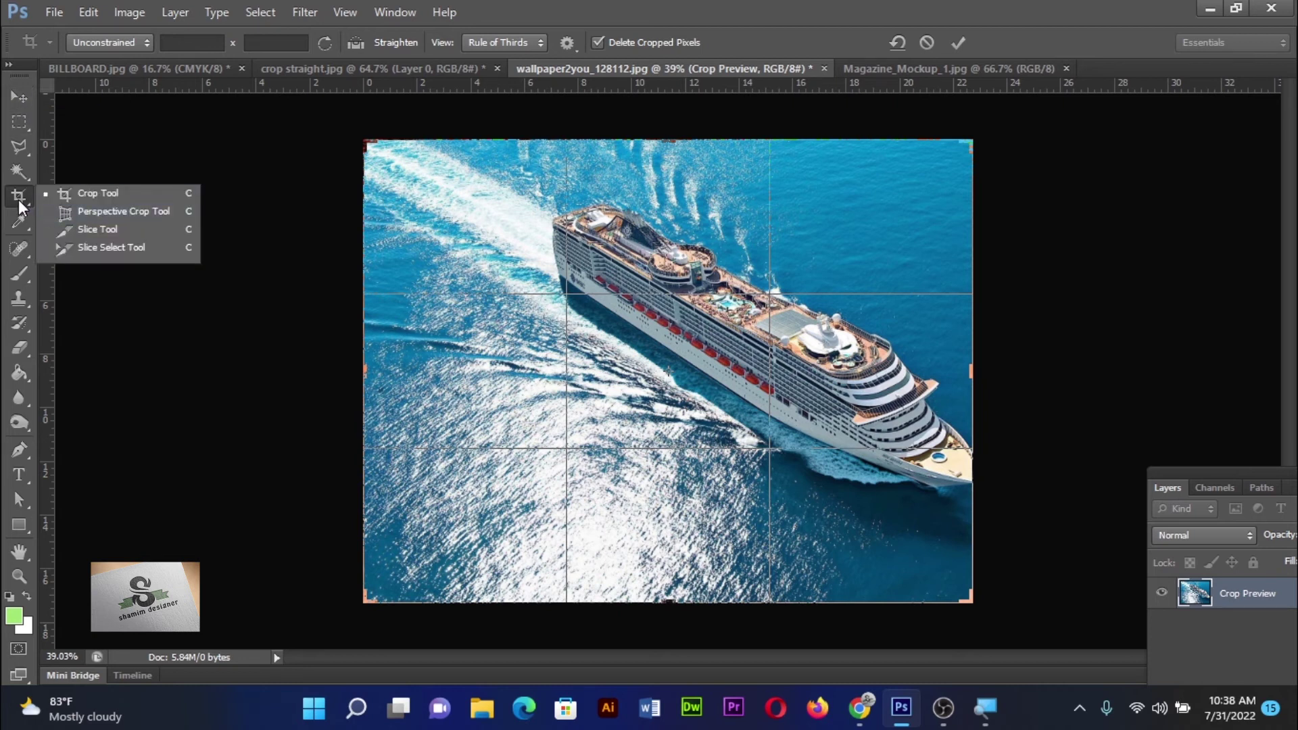
click(19, 200)
click(19, 96)
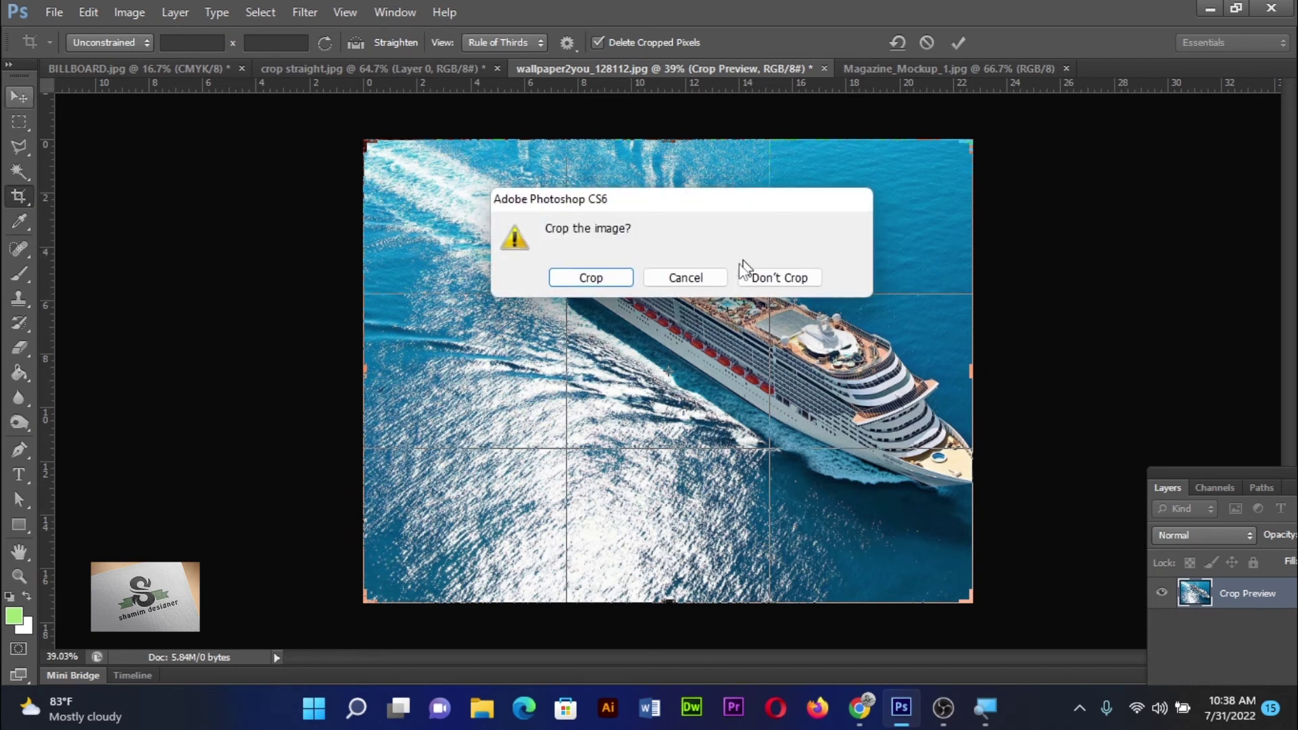
click(766, 278)
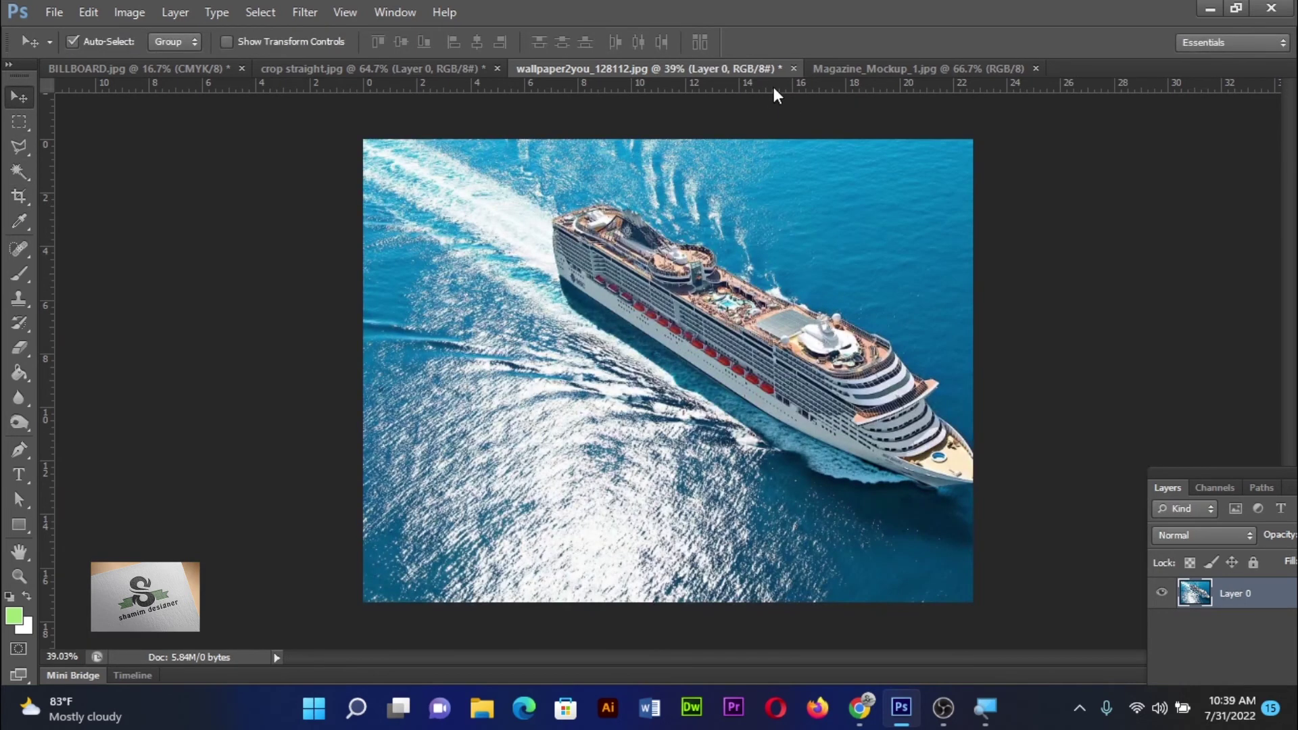
click(840, 71)
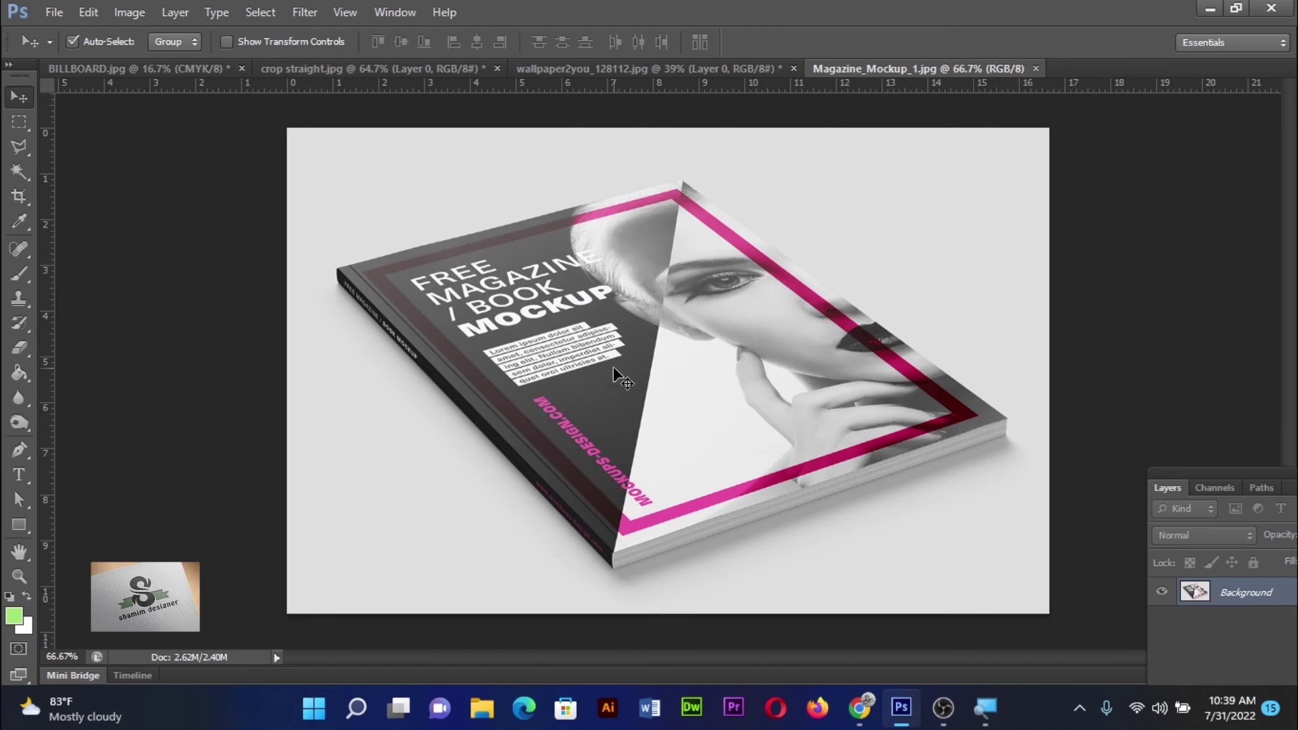
click(19, 196)
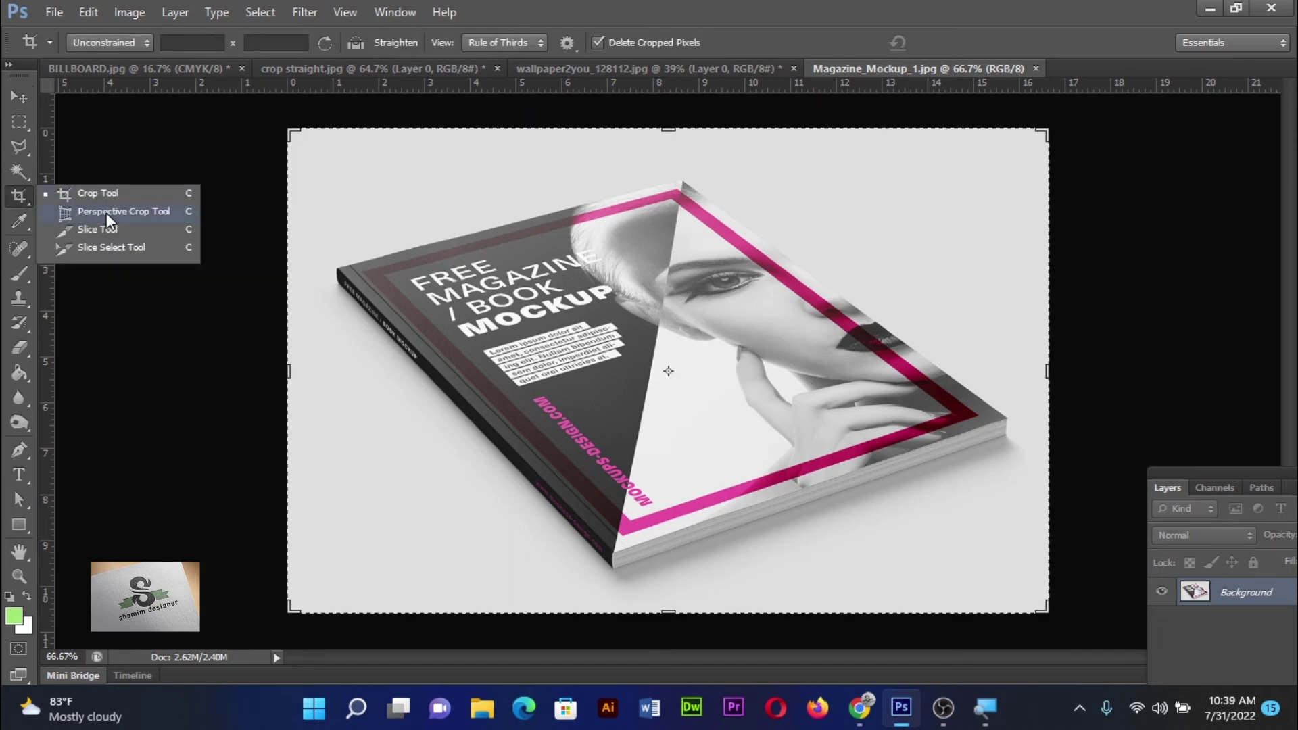
Perspective-crop the magazine by marking its four cover corners, refining the bottom one, and committing.
click(107, 213)
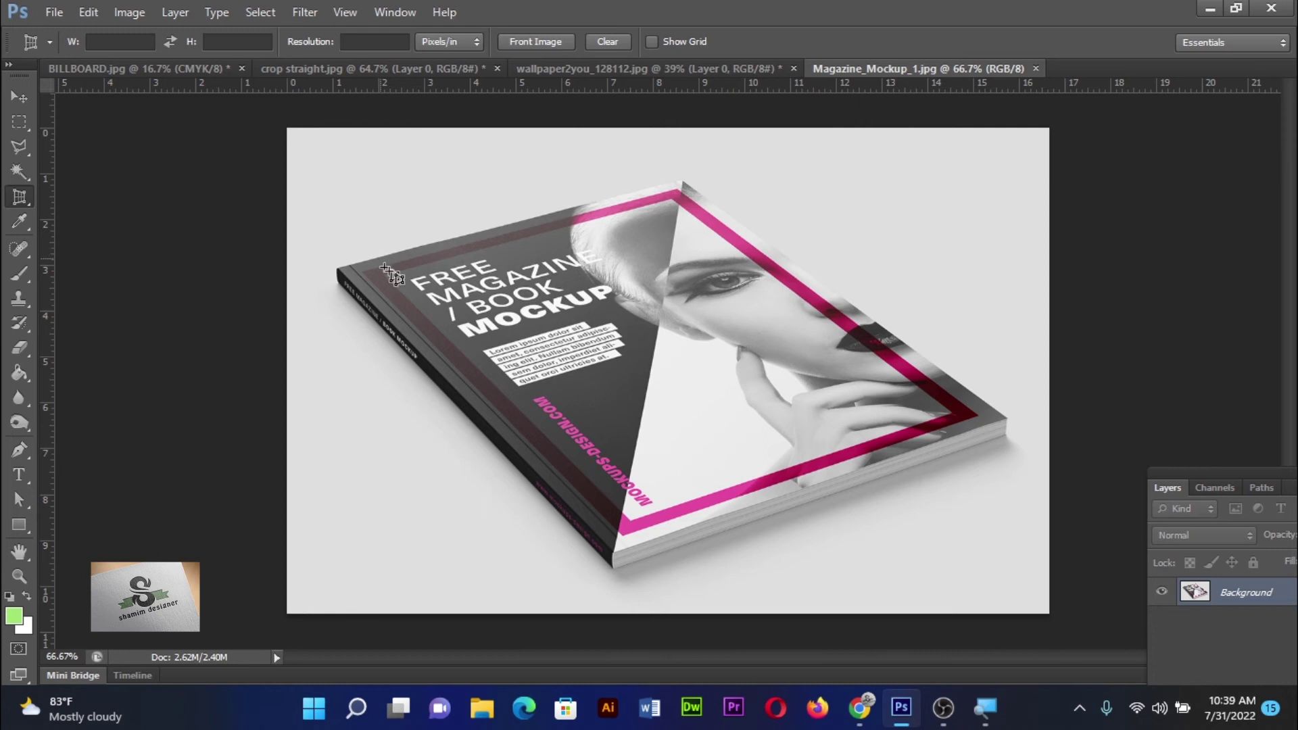
click(344, 273)
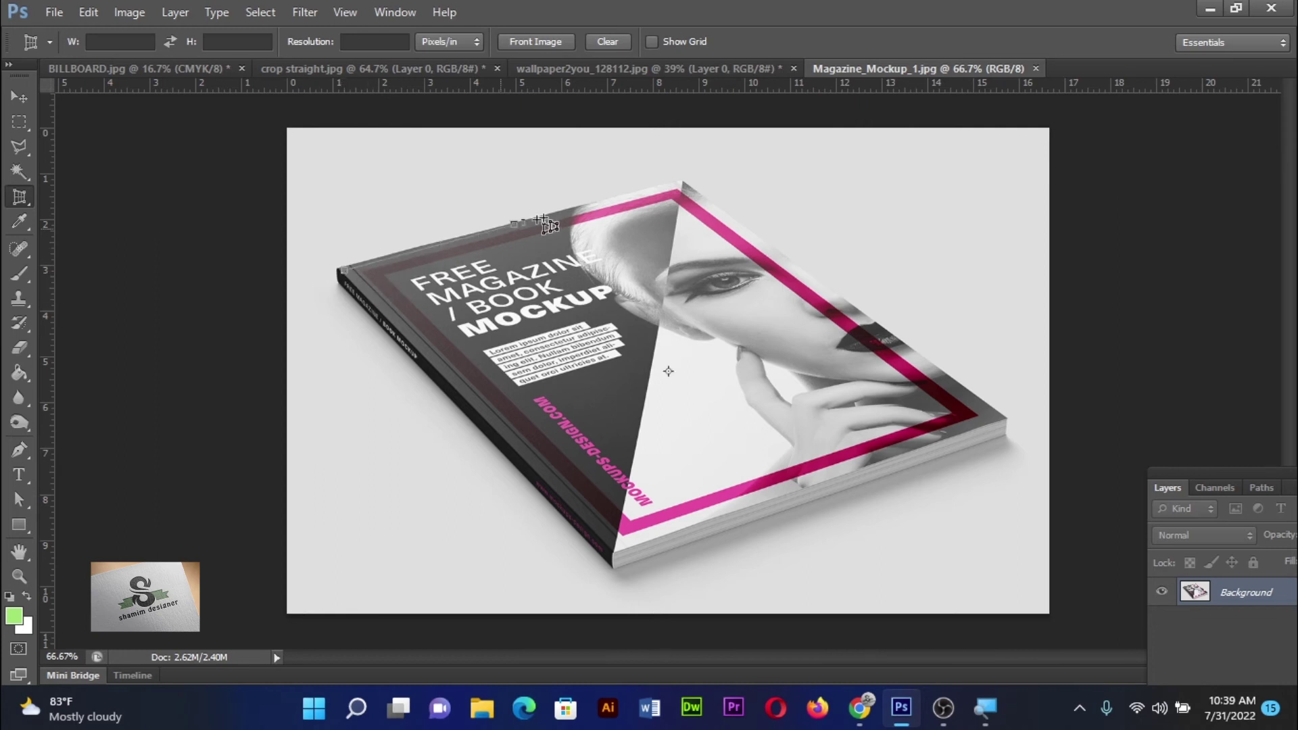
click(686, 182)
click(1005, 419)
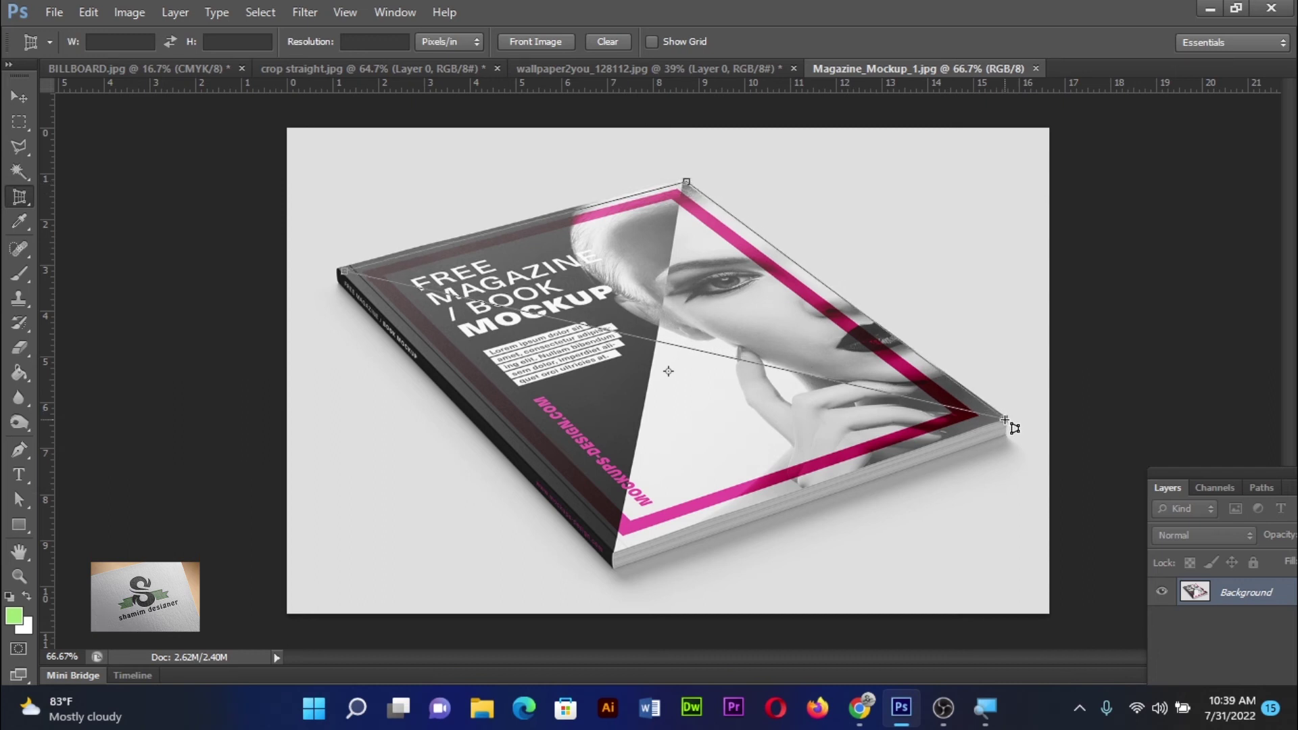
click(617, 556)
drag(617, 556, 617, 555)
click(617, 555)
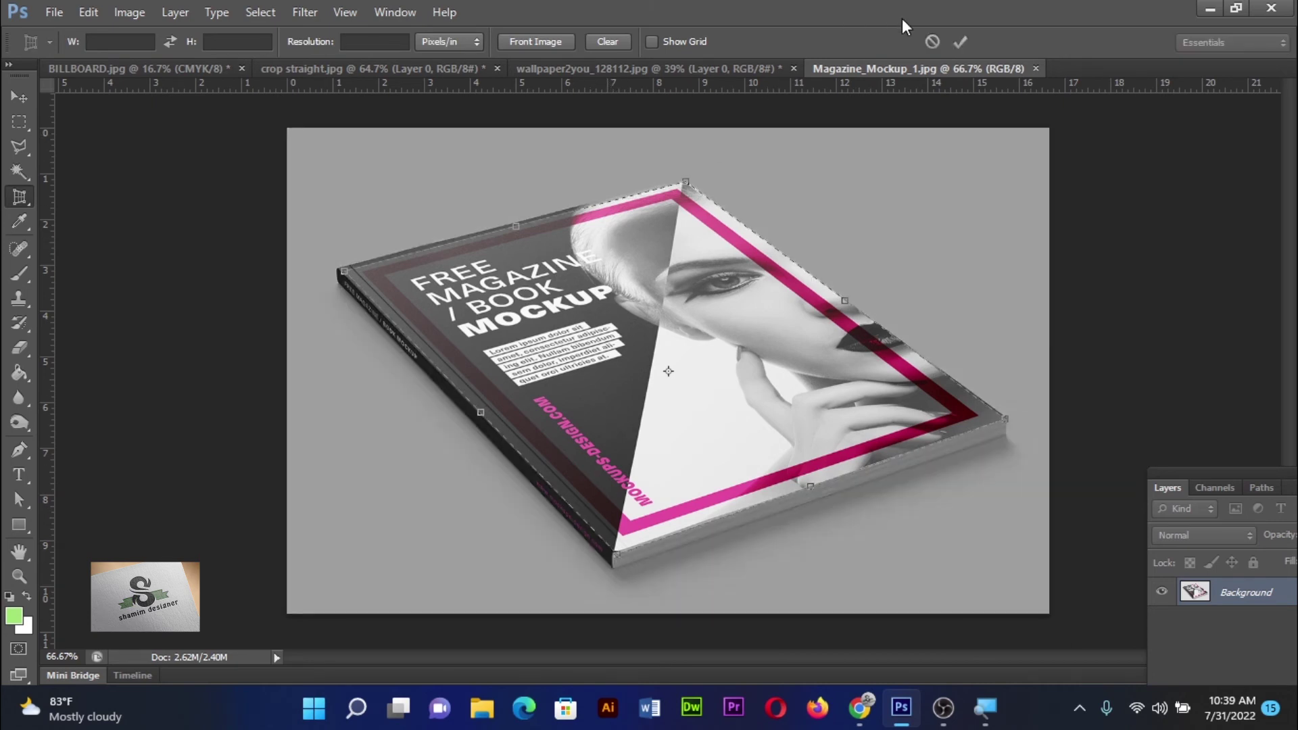
click(957, 45)
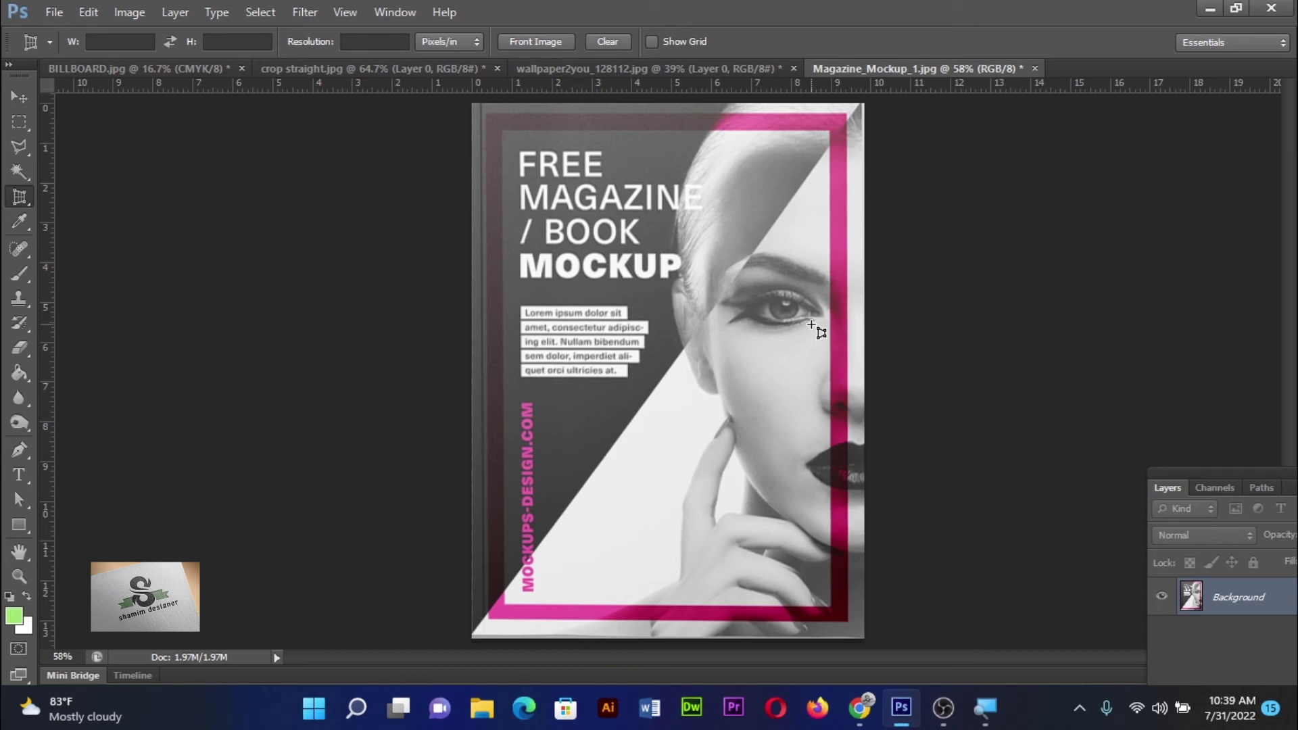
Undo the last crop and set the Perspective Crop to W 8 px, H 11 px, 300 resolution.
key(ctrl+z)
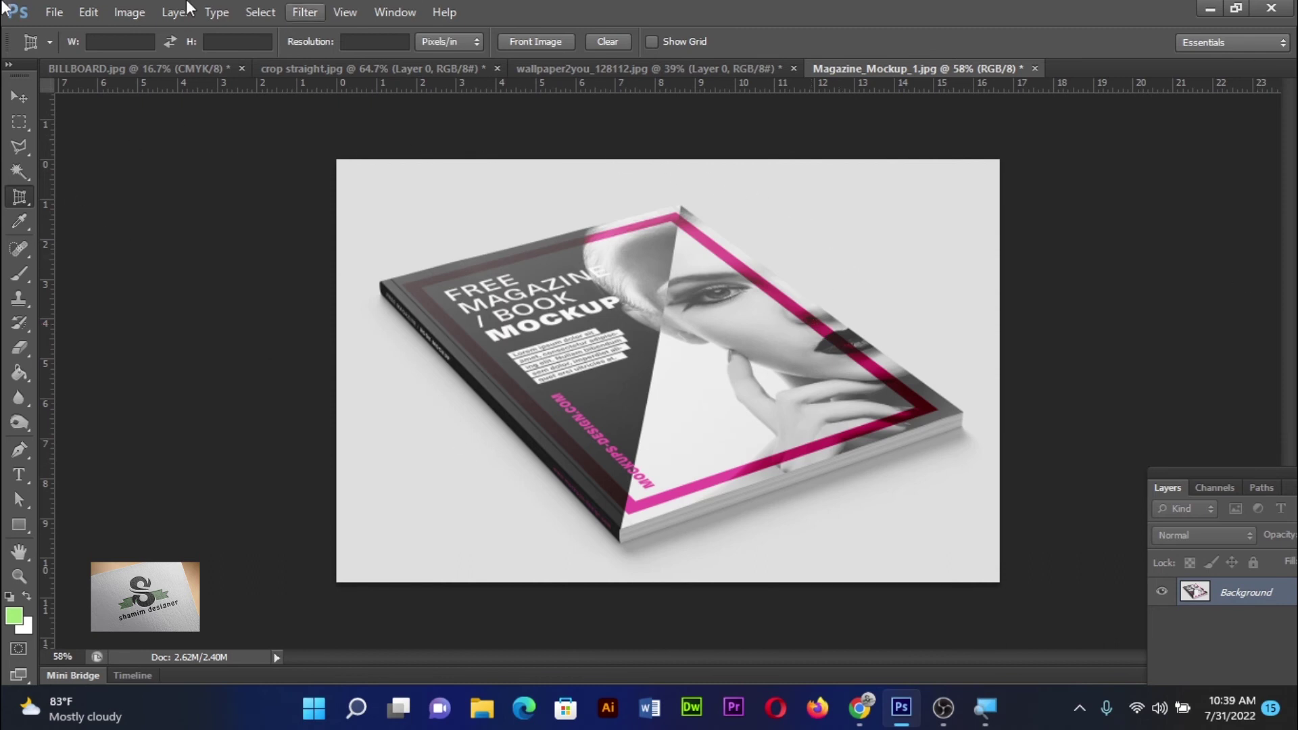
click(125, 42)
text(8)
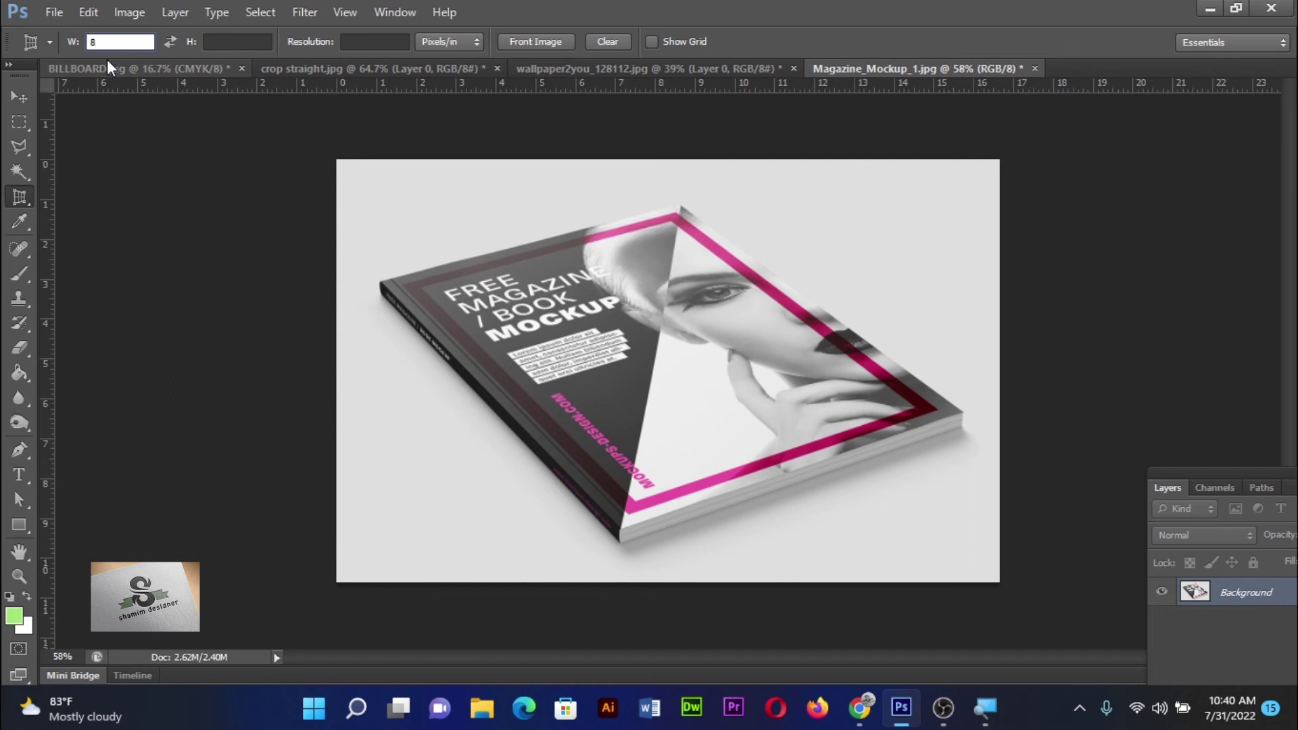
click(253, 40)
text(11)
click(359, 41)
text(300)
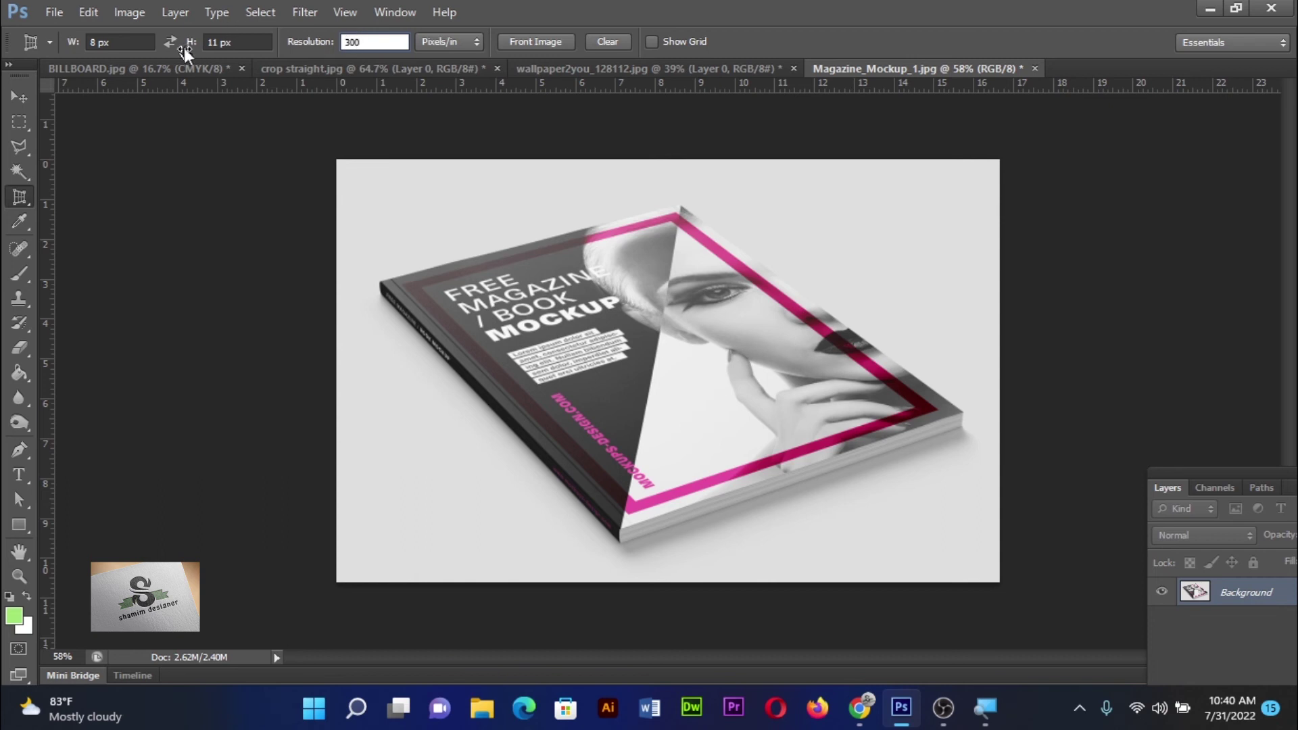
click(169, 40)
click(169, 39)
click(169, 39)
Mark the cover's corners, fit the bottom corner to the book edge, and commit the crop.
click(675, 204)
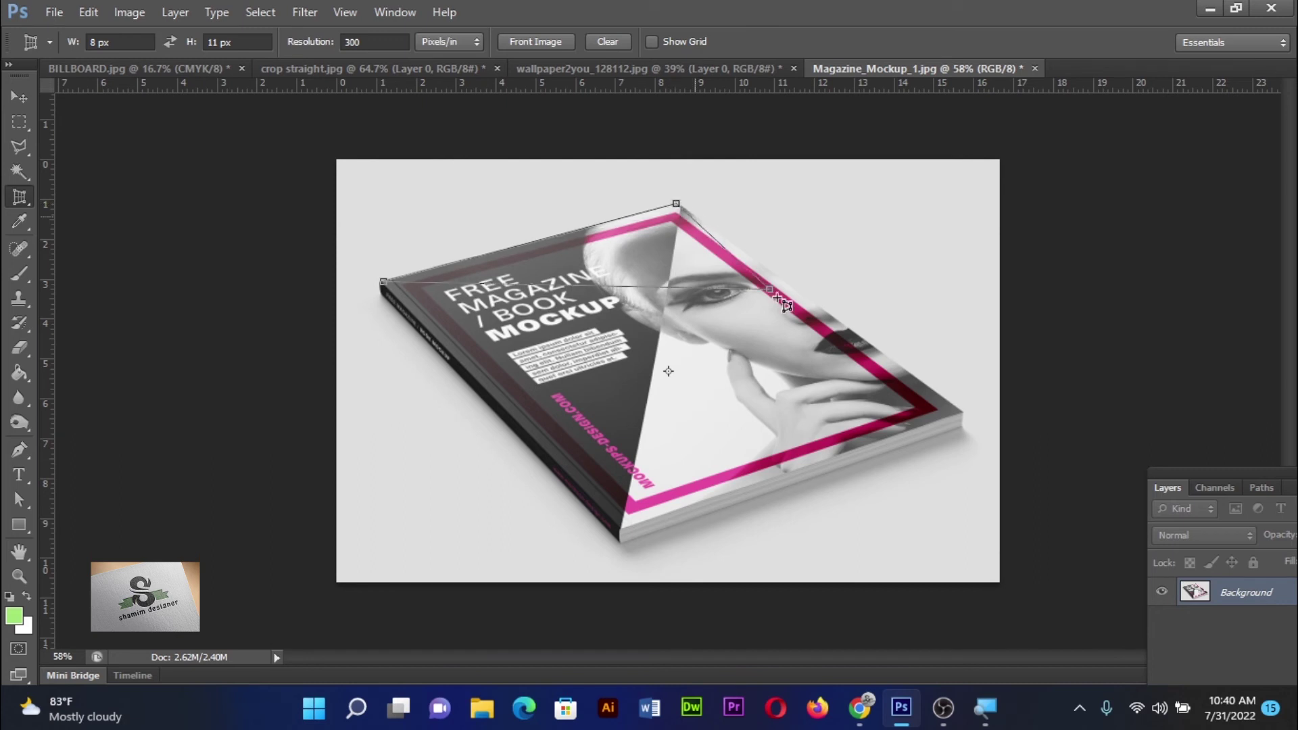
click(962, 413)
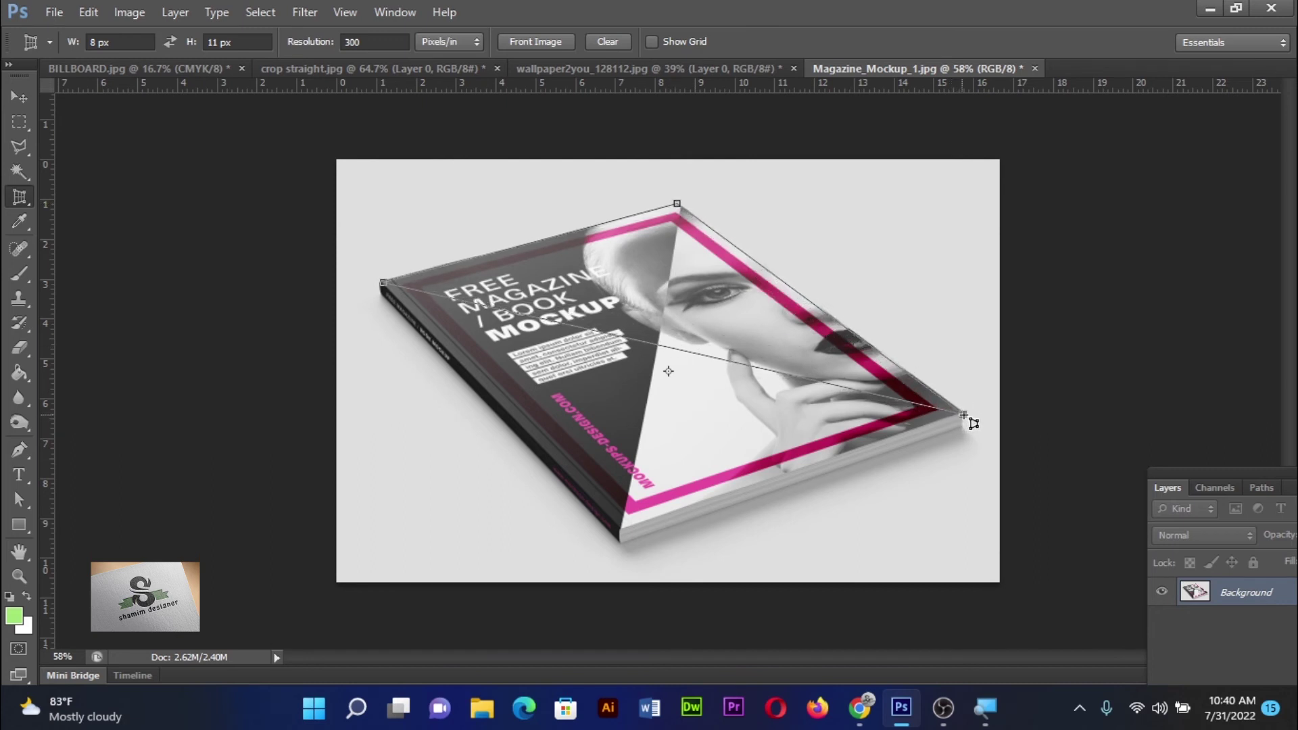
click(625, 521)
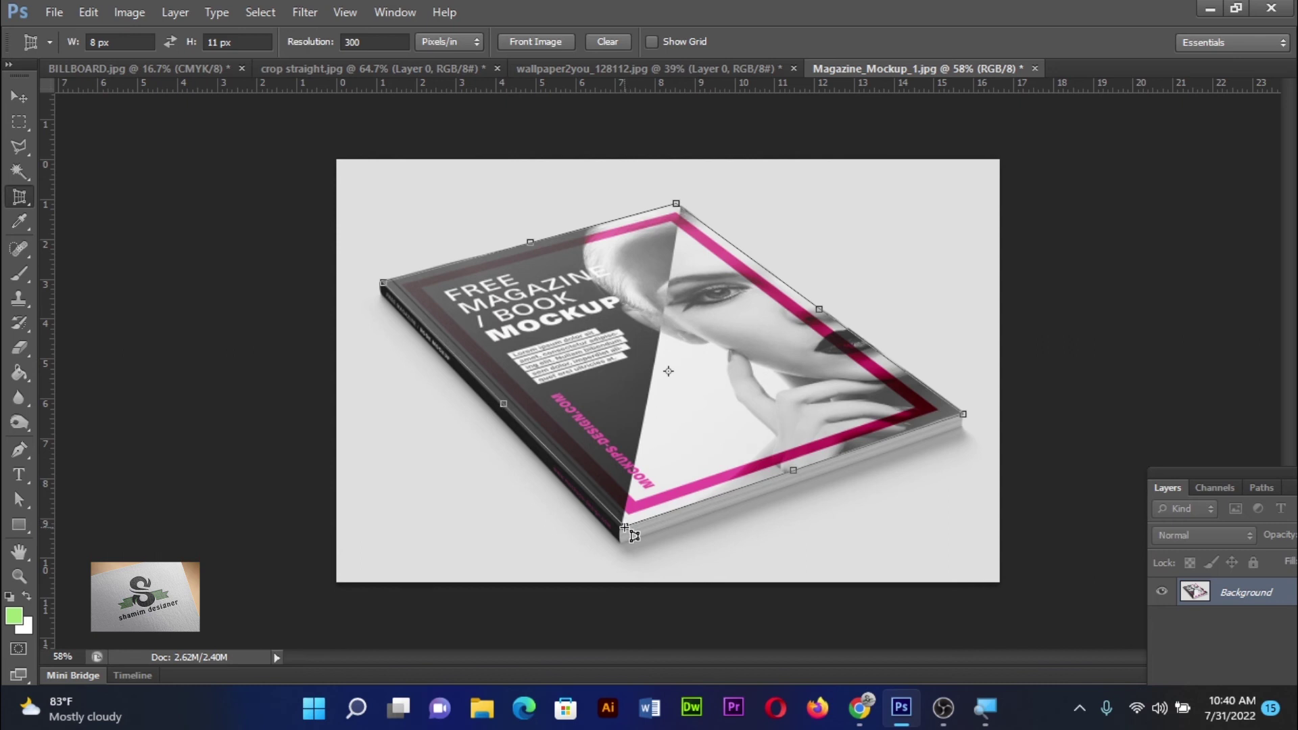
drag(637, 532, 633, 536)
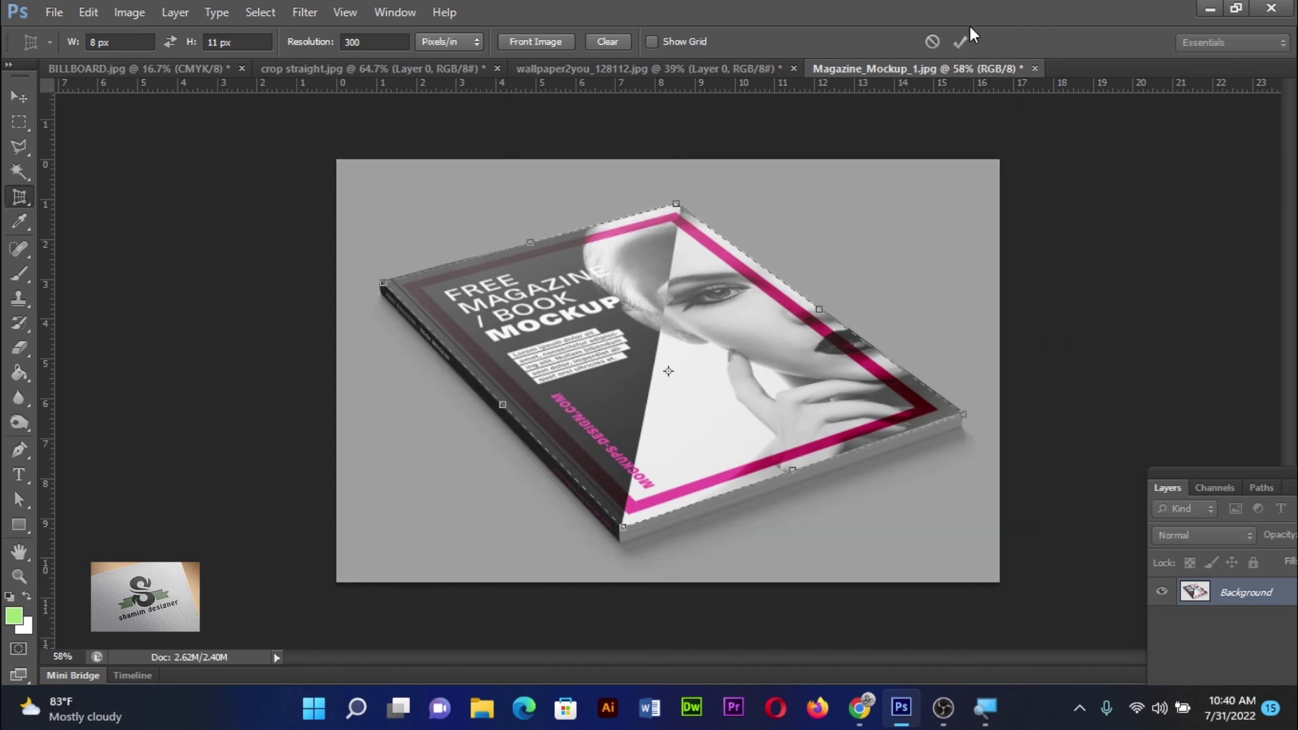
click(961, 41)
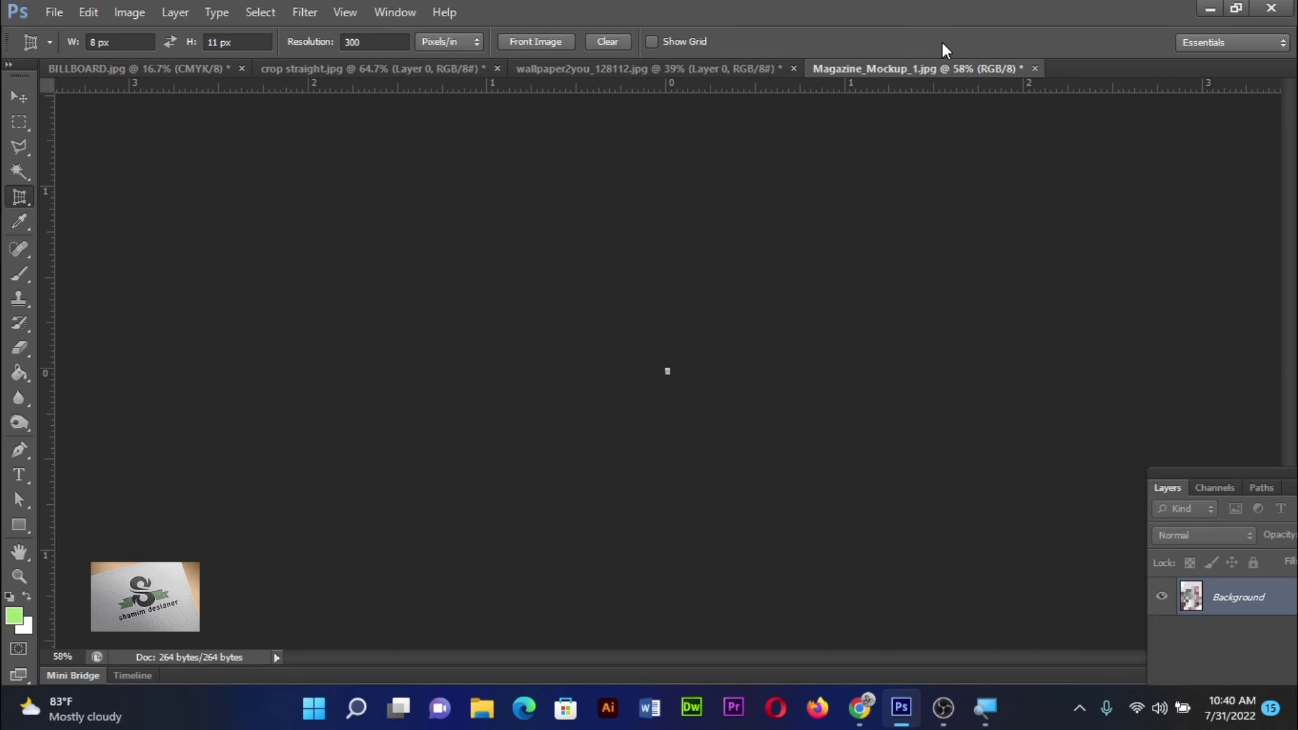
Undo the tiny crop and change the crop size units to 8 in × 11 in.
key(ctrl+z)
click(128, 40)
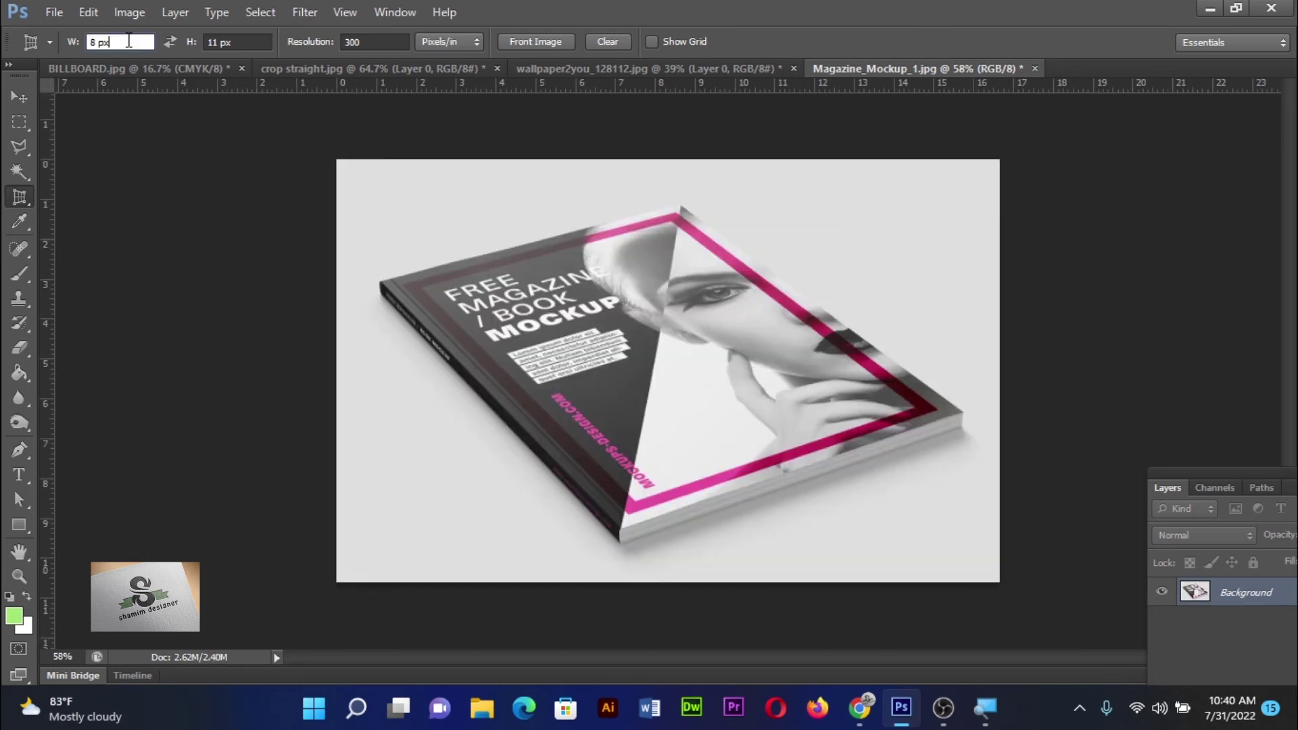
key(BackSpace)
key(BackSpace)
key(BackSpace)
text(in)
click(250, 44)
key(BackSpace)
key(BackSpace)
key(BackSpace)
text(in)
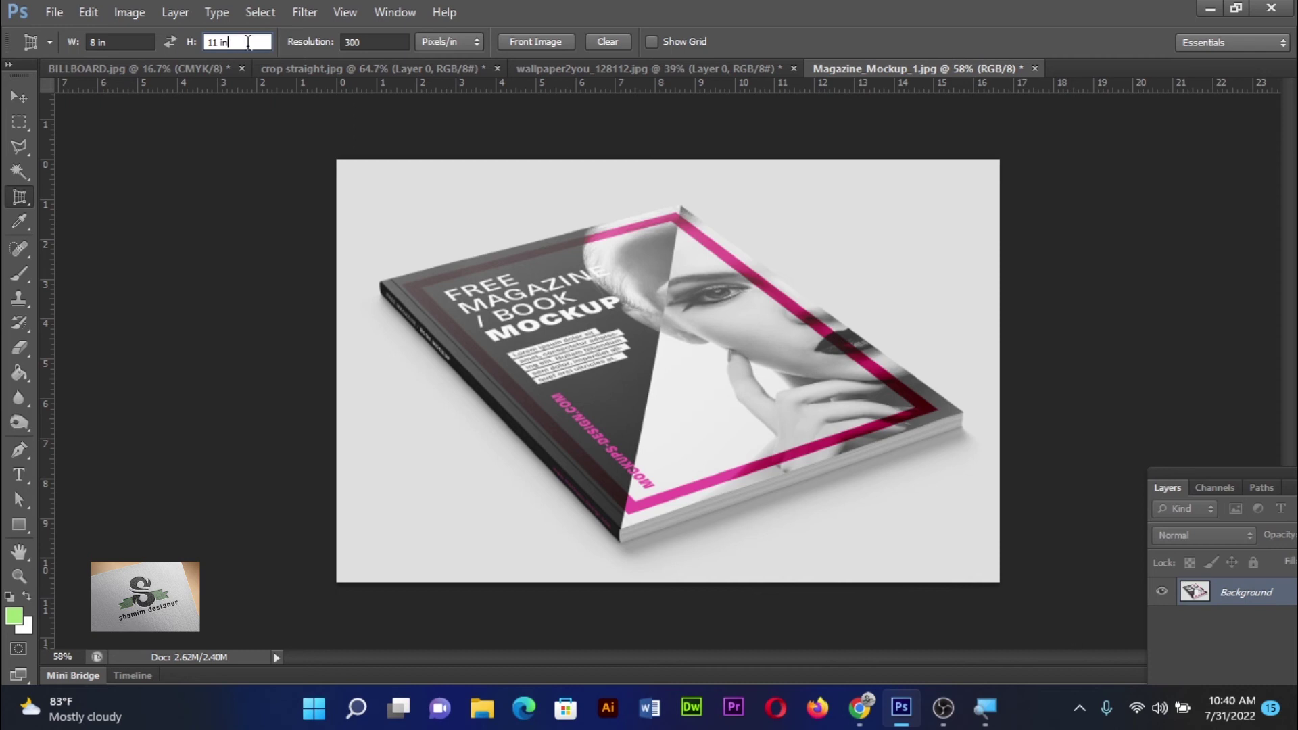
click(357, 42)
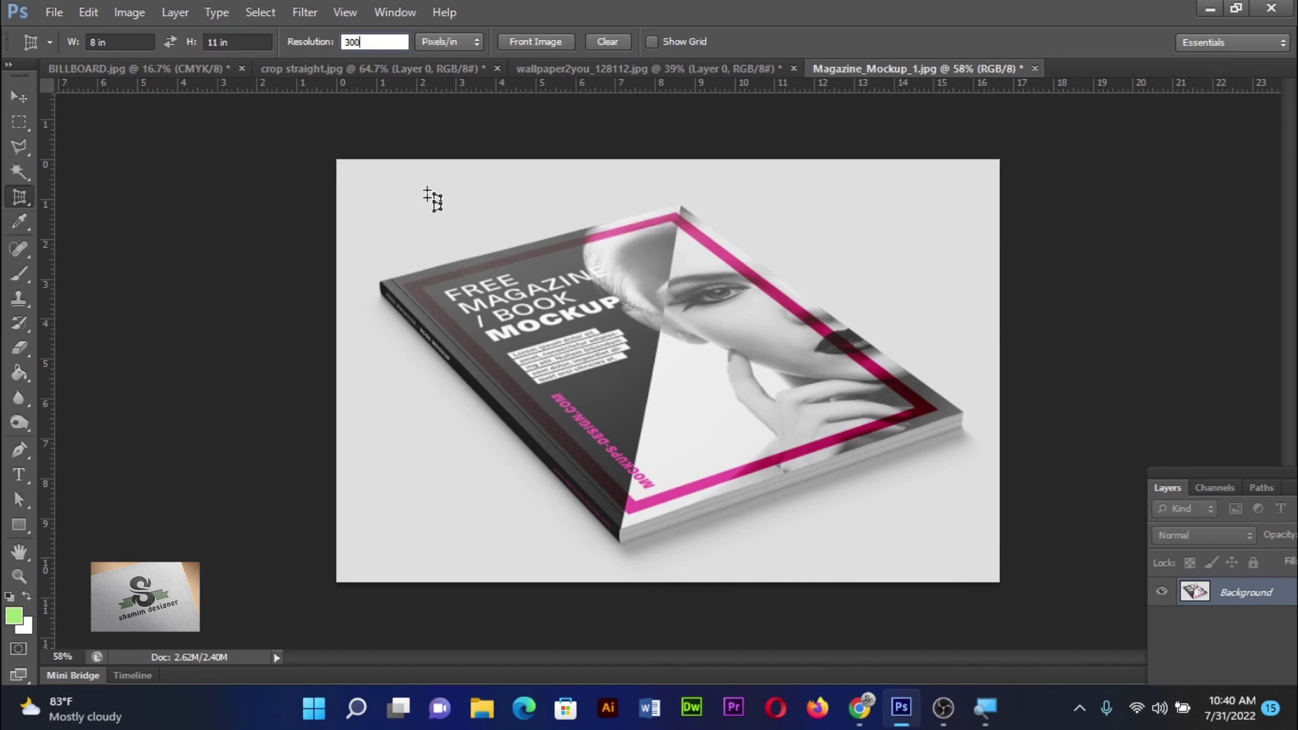
Place the four book-corner points, adjust one to the edge, commit, and fit the view.
click(383, 281)
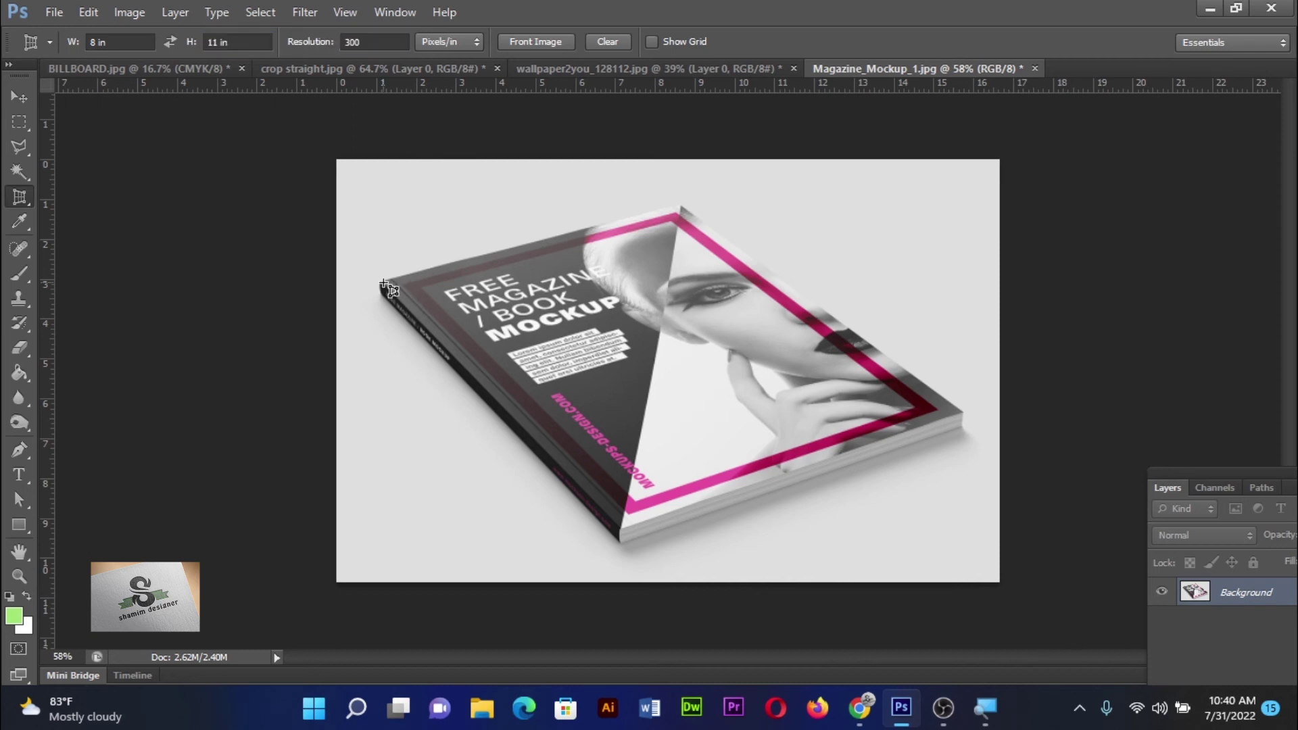
click(677, 203)
click(899, 360)
click(925, 417)
mouse_move(899, 361)
mouse_down()
mouse_move(962, 409)
mouse_move(623, 525)
mouse_up()
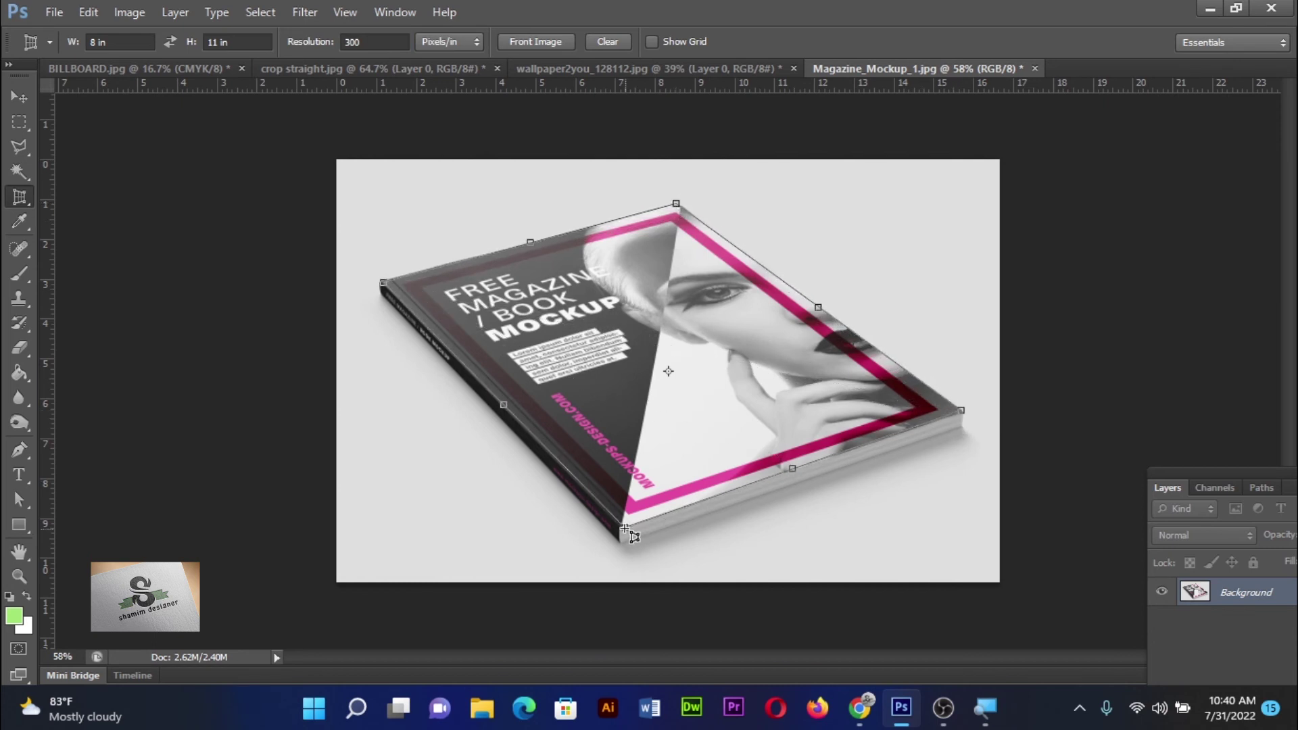
click(963, 41)
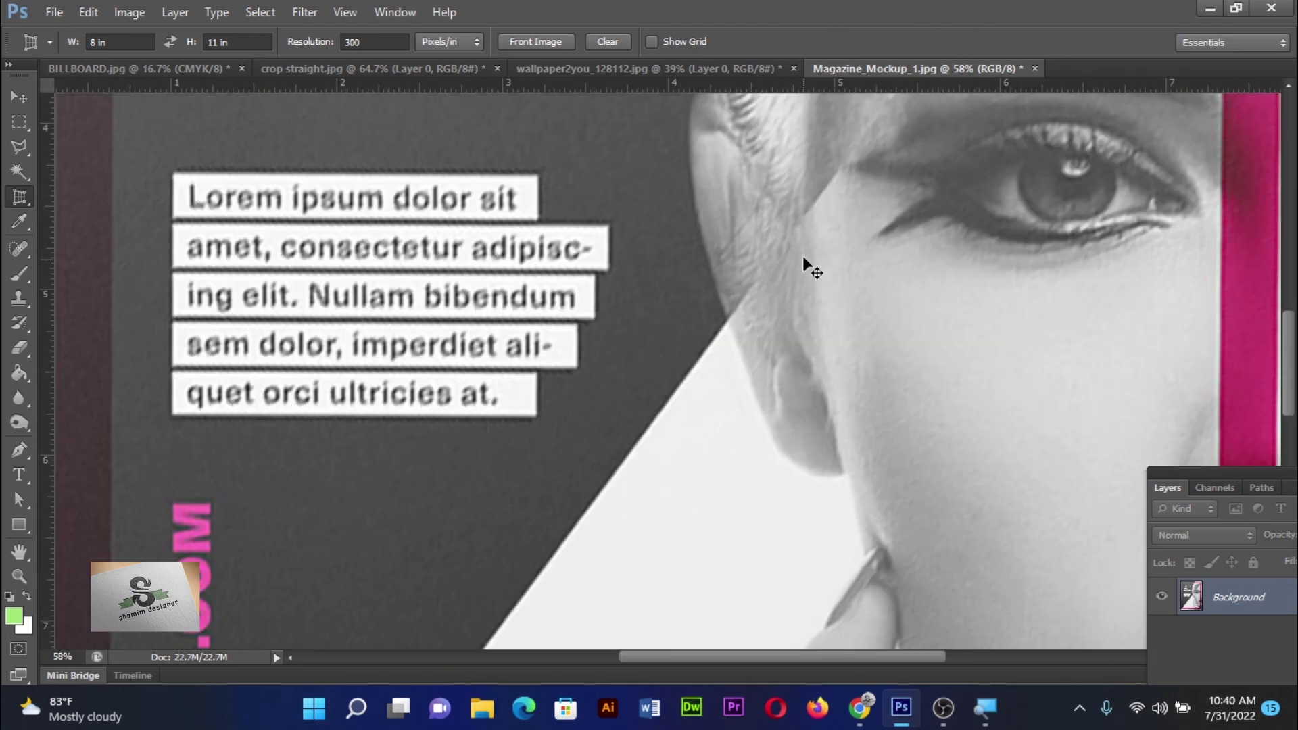
key(ctrl+0)
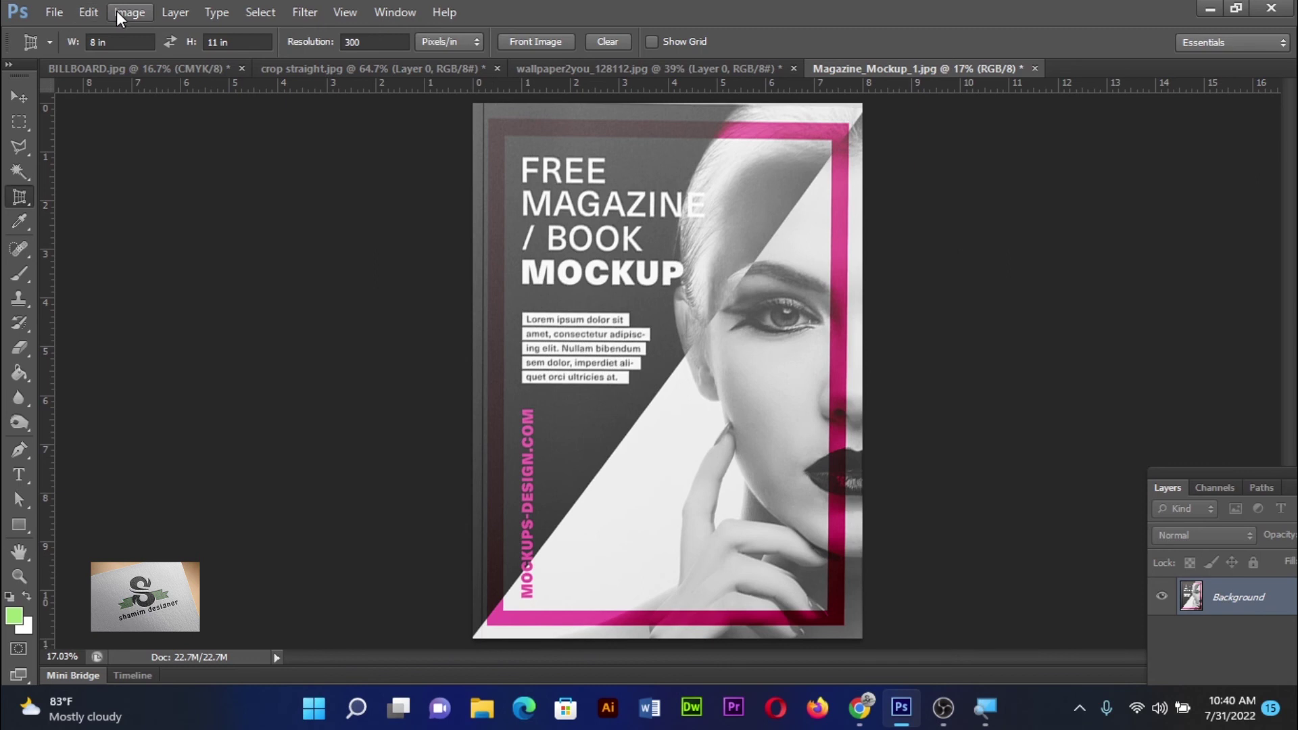
Verify Image Size reads 2400 × 3300 px at 300 ppi, then undo back to the mockup.
click(119, 12)
click(175, 146)
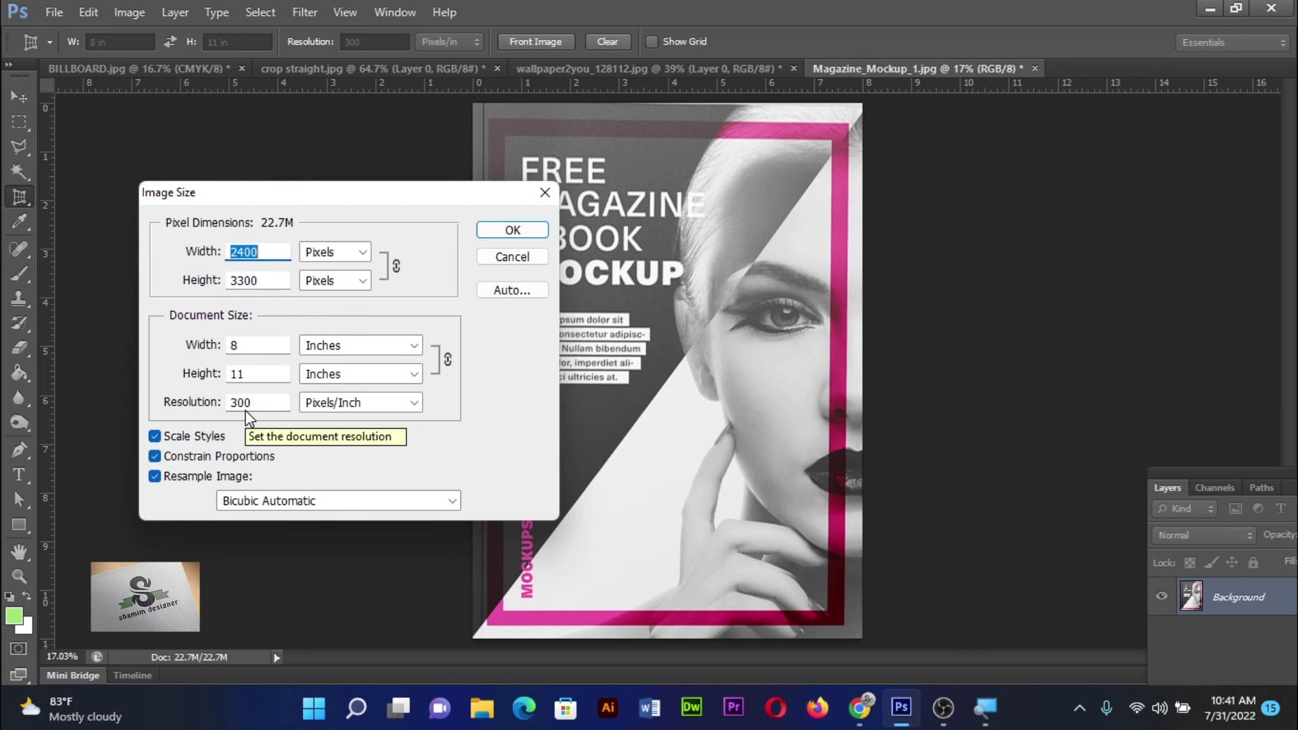
click(511, 232)
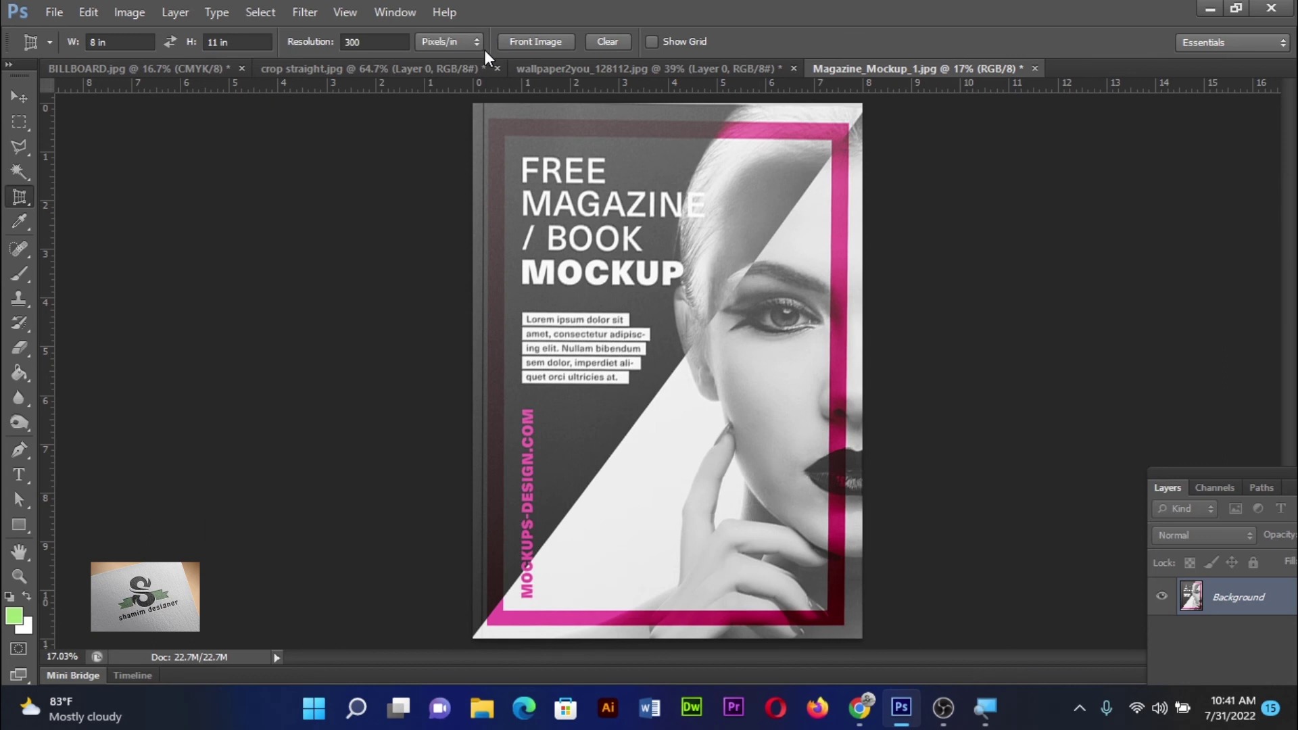
key(ctrl+z)
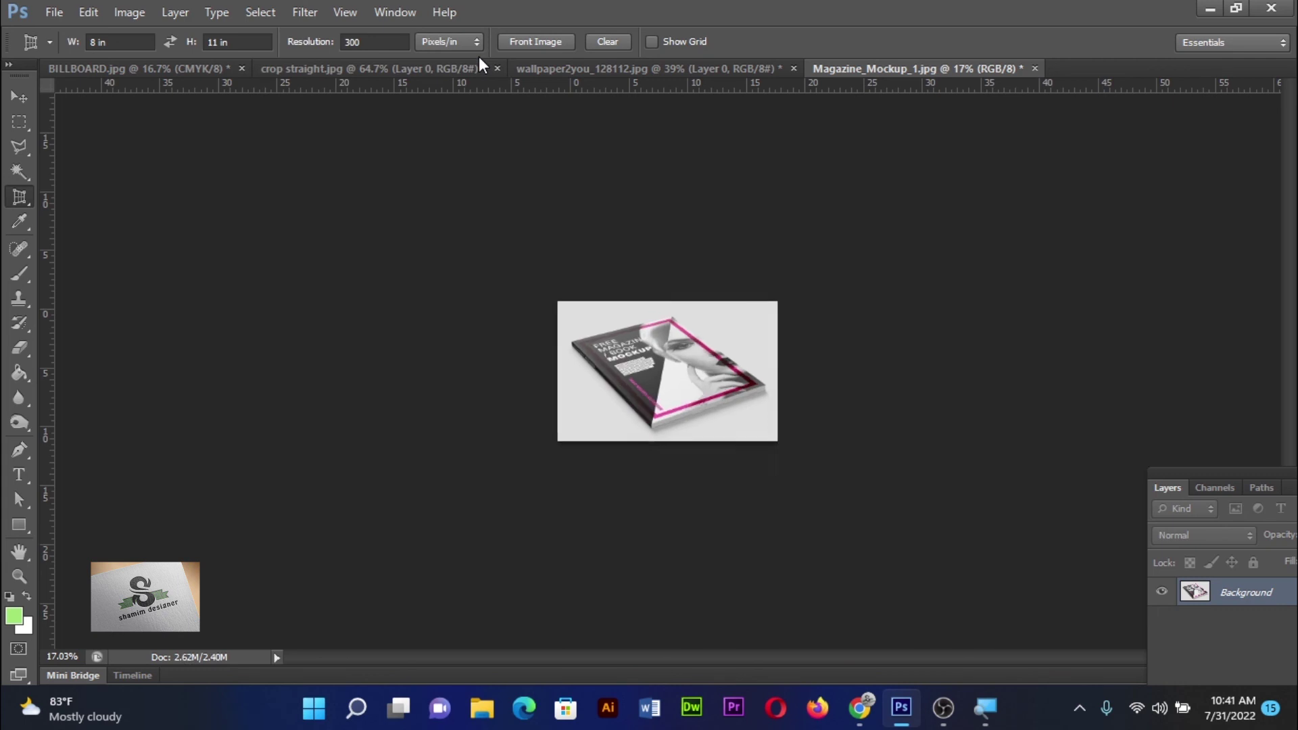
key(ctrl+0)
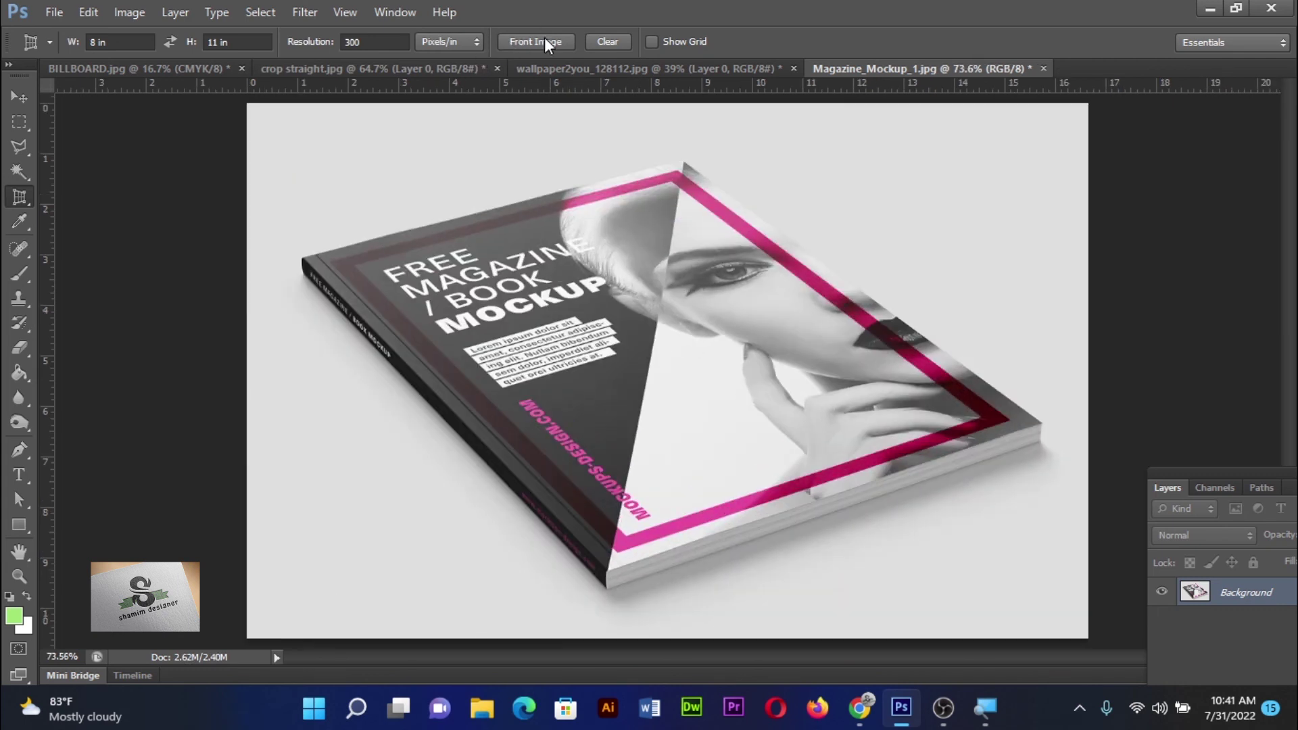
Use Front Image values (16.665 × 10.61 in, 72.009 ppi) and perspective-crop the four magazine corners.
click(547, 42)
click(306, 258)
click(682, 162)
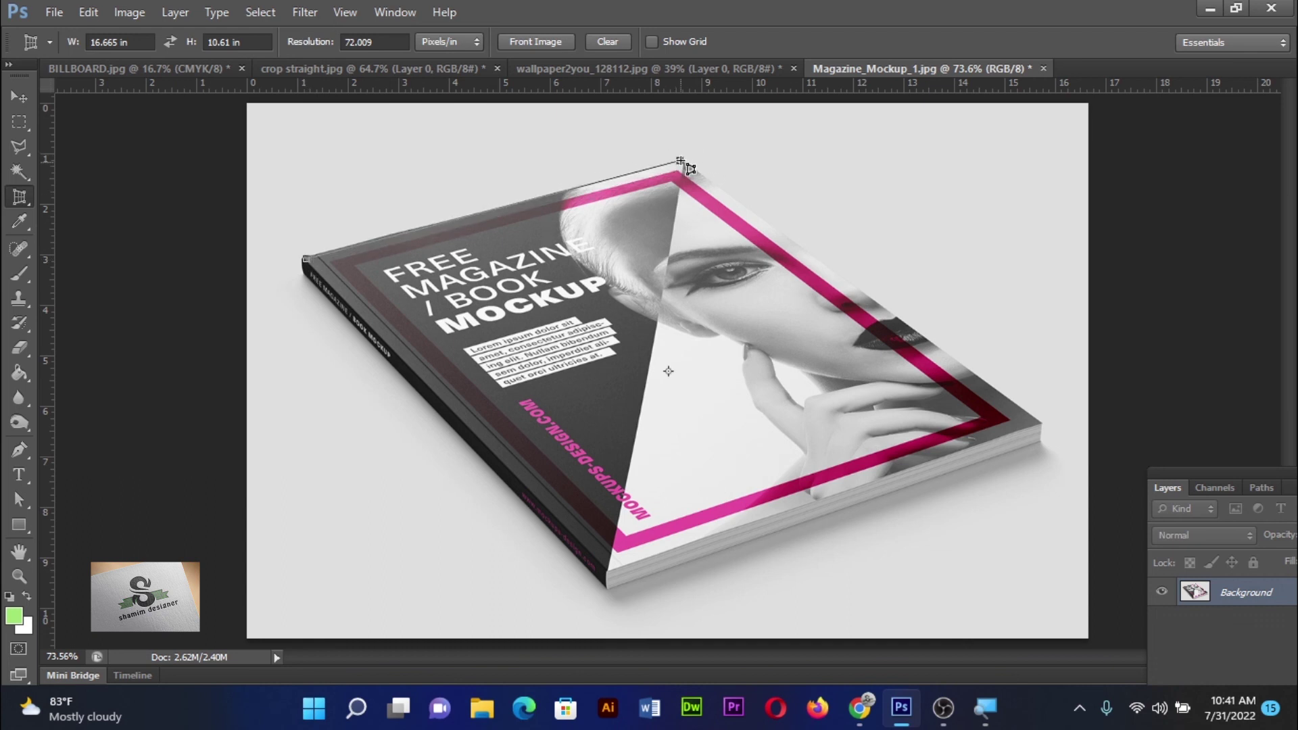
click(1040, 423)
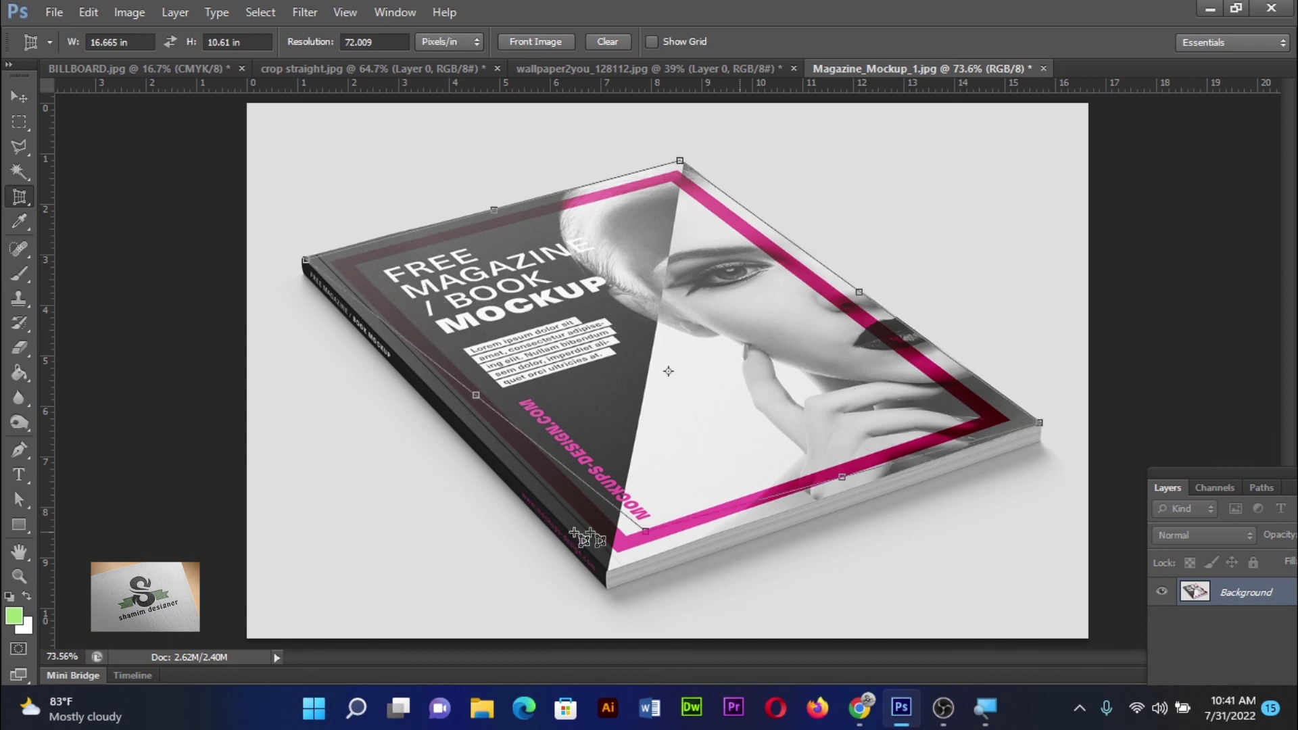
click(612, 571)
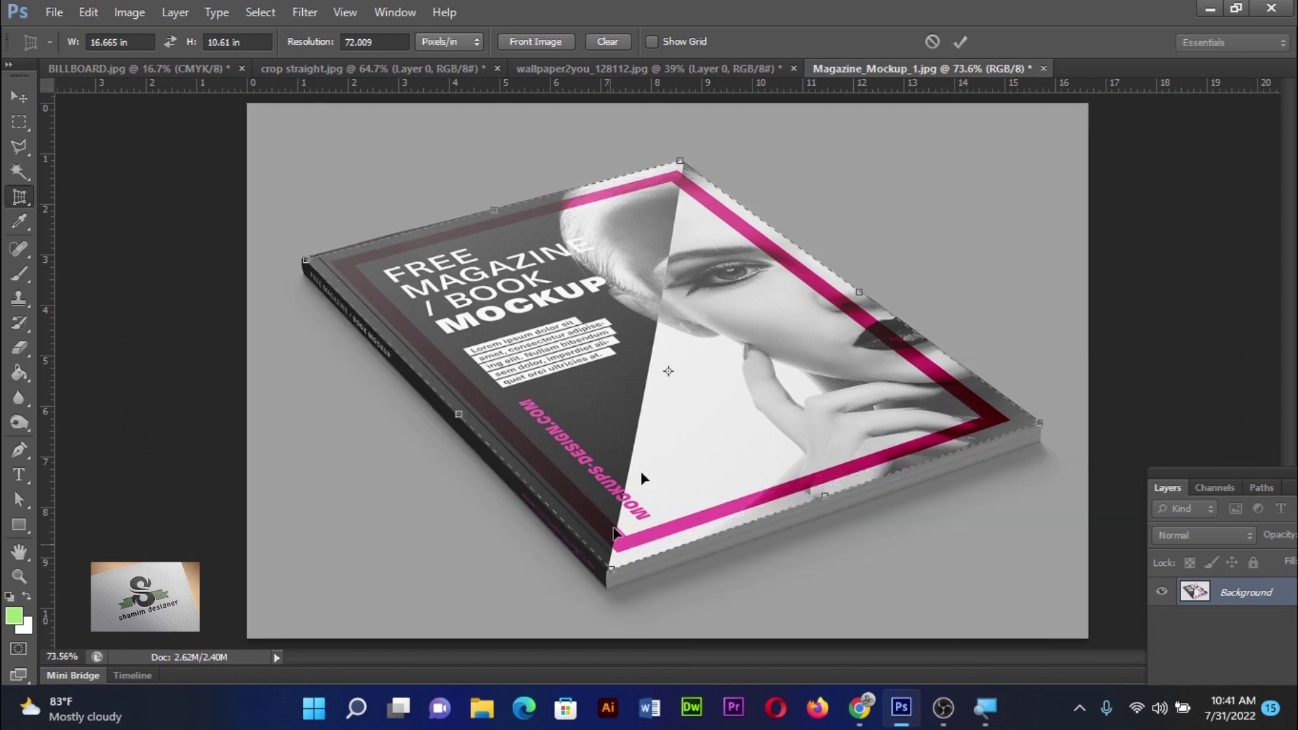
click(963, 41)
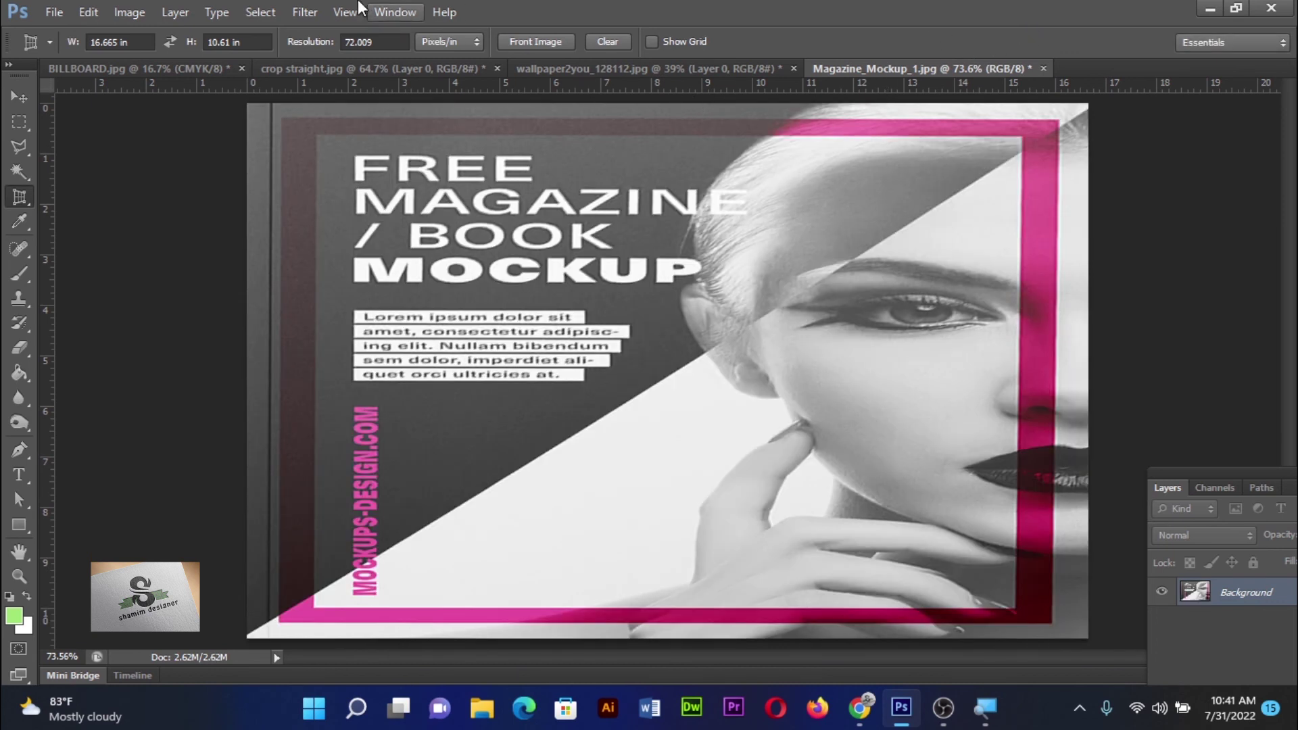
Check Image Size shows 1200 × 764 px, undo the crop, and clear the crop size fields.
click(143, 10)
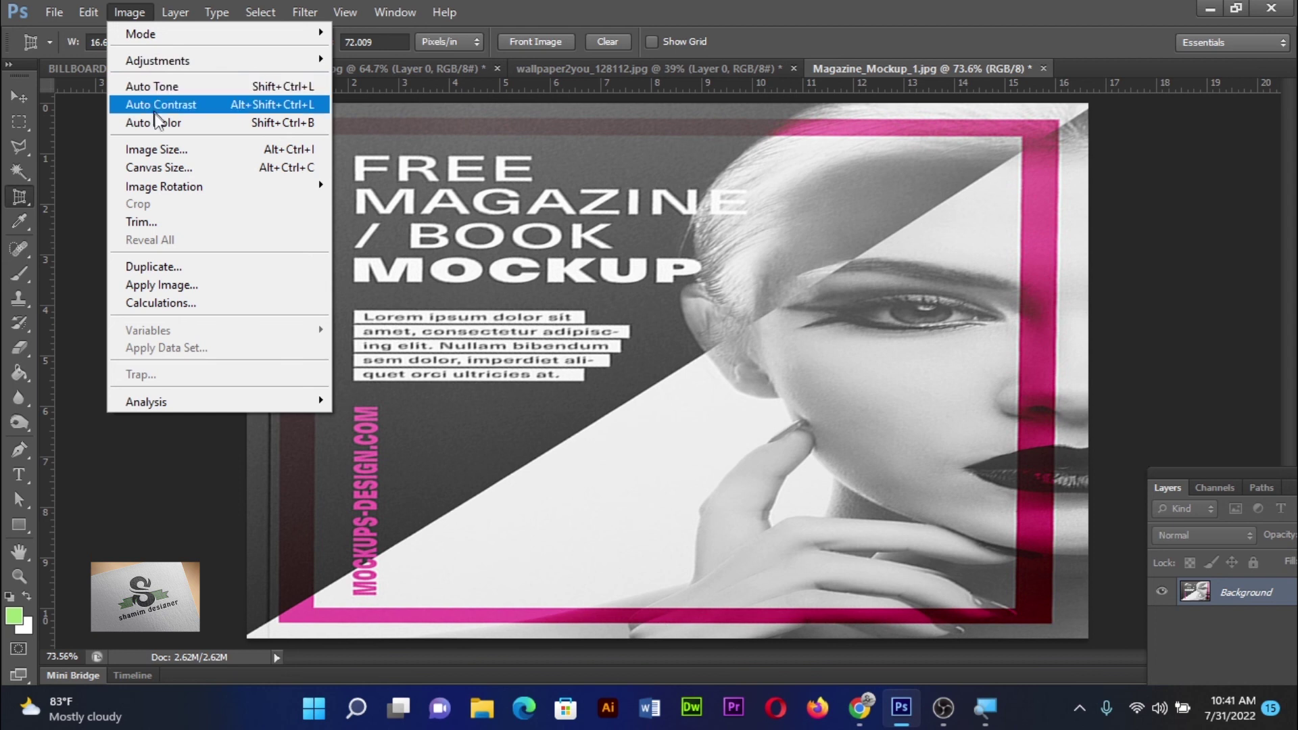
click(164, 149)
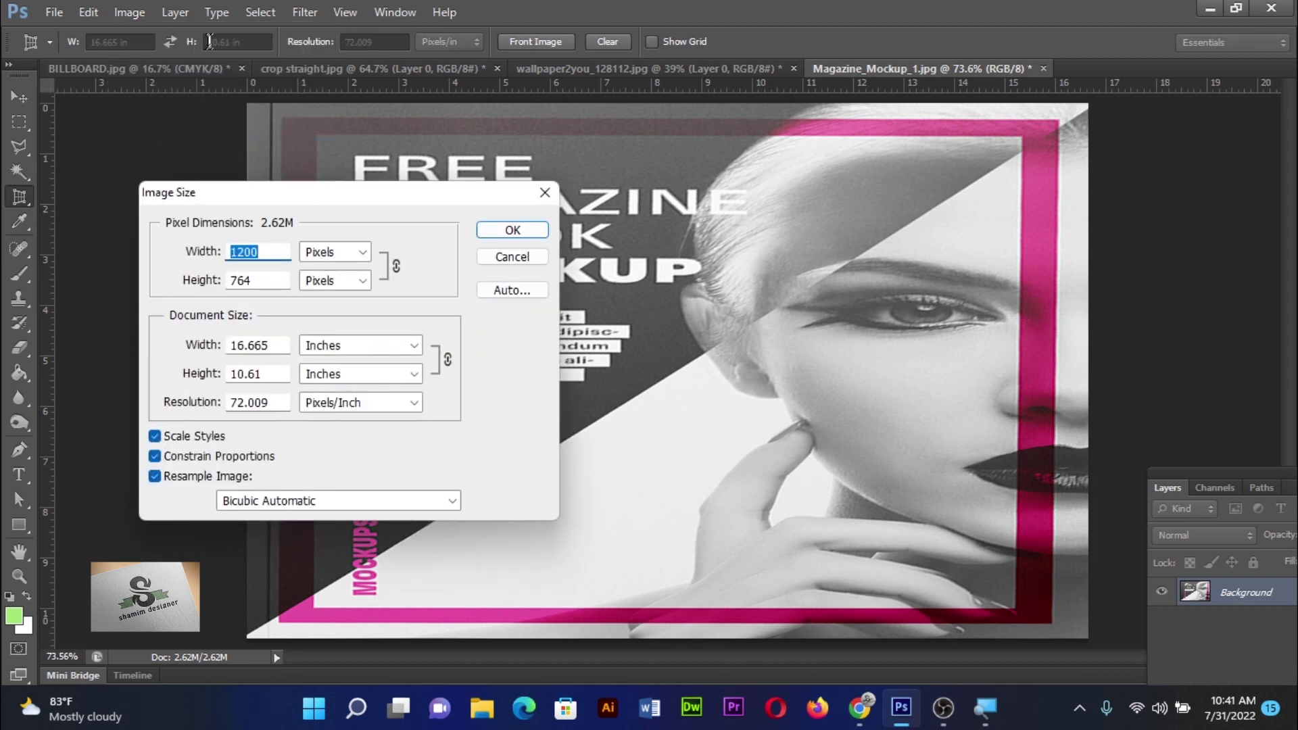
click(527, 257)
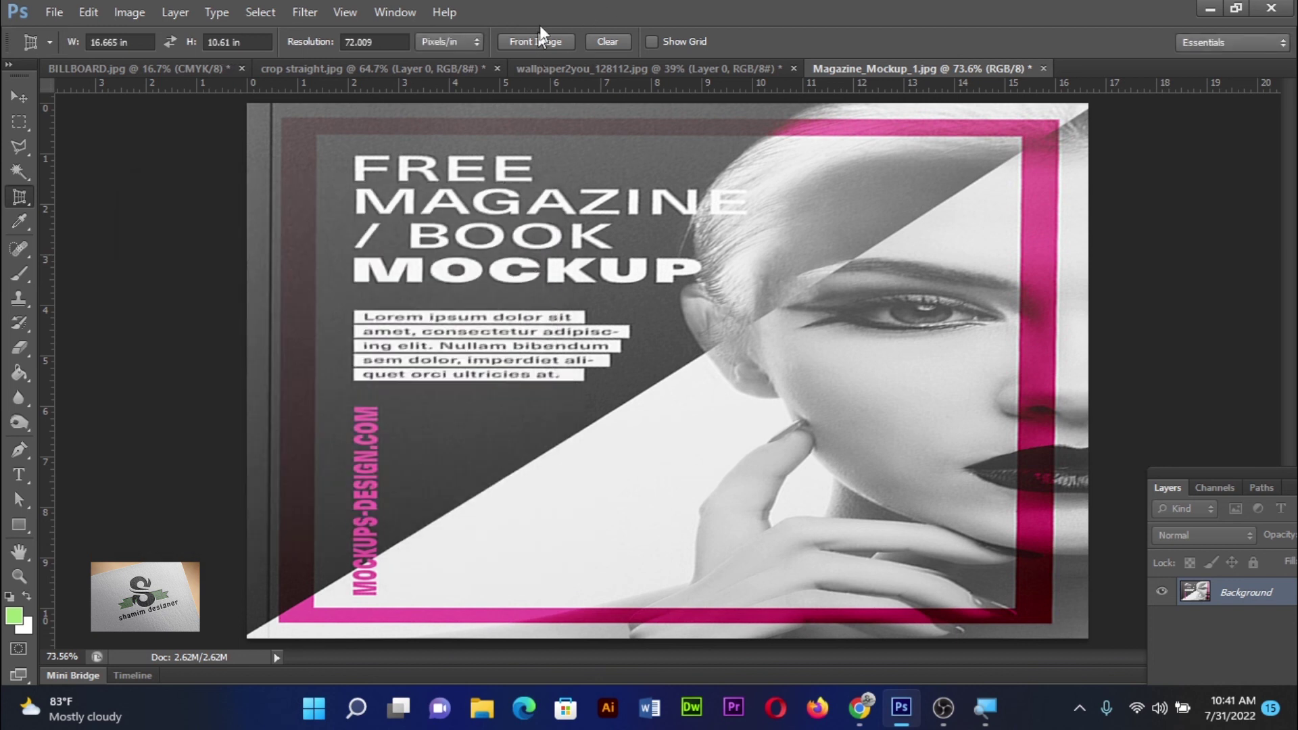
key(ctrl+z)
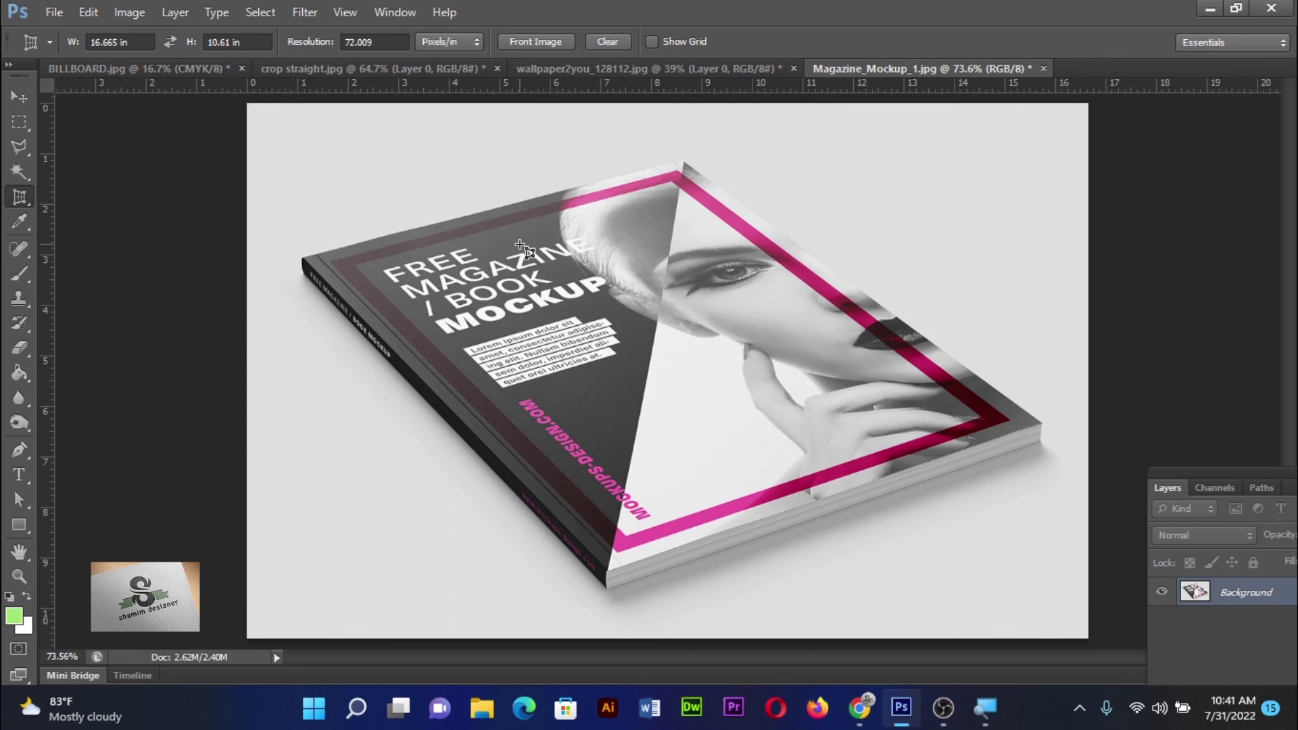
click(608, 42)
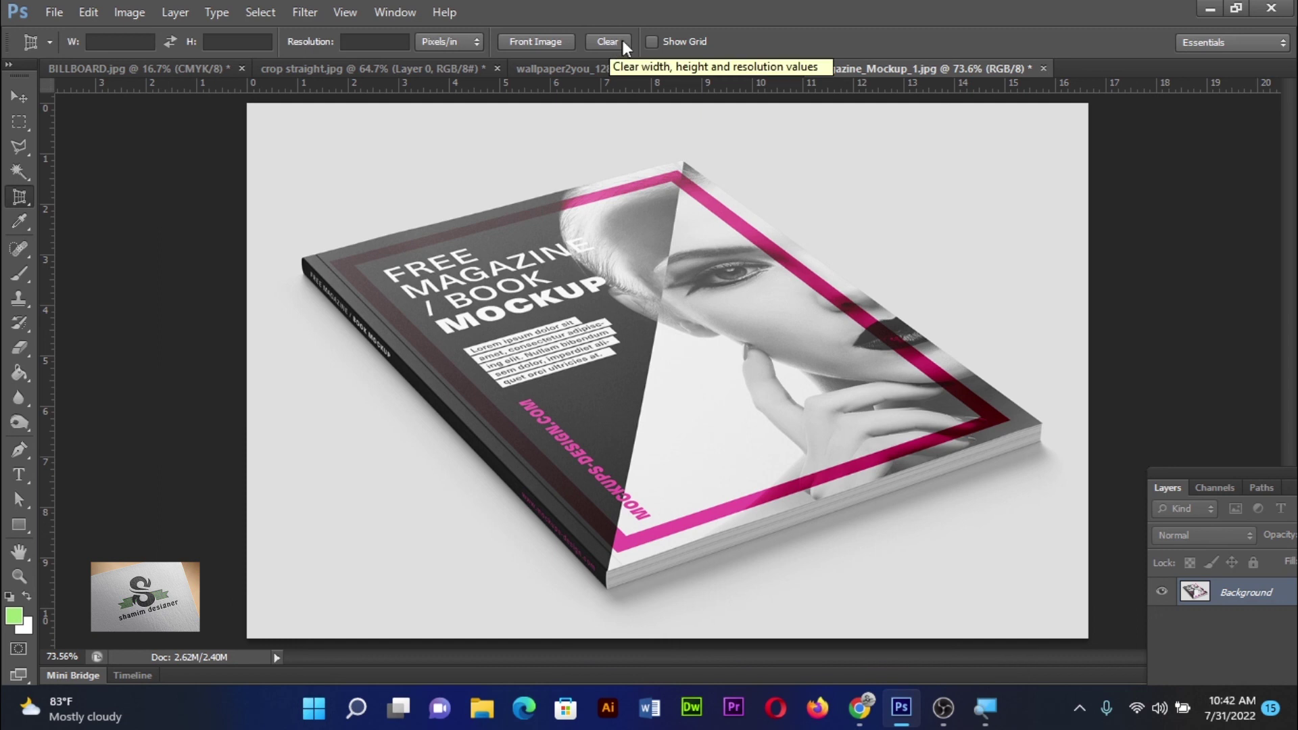
Outline a trial perspective crop on the book's left, top, right and bottom corners.
click(306, 259)
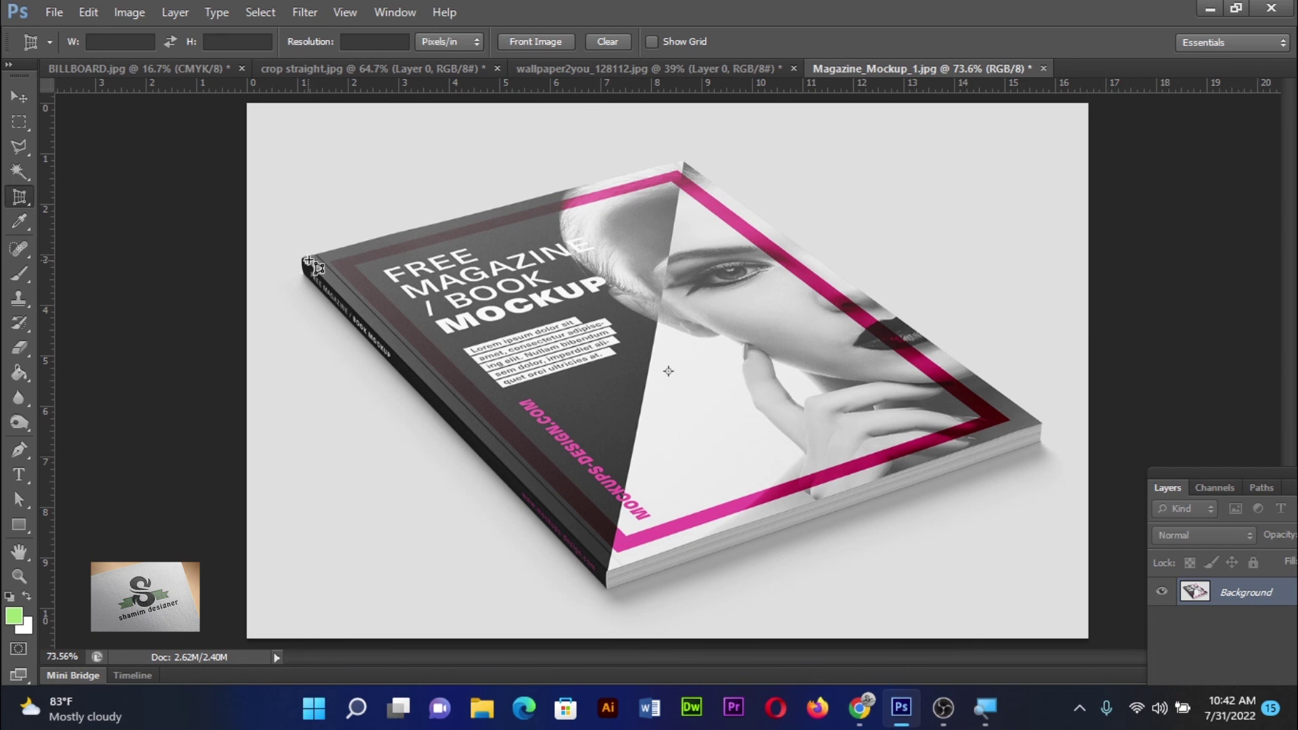
click(685, 161)
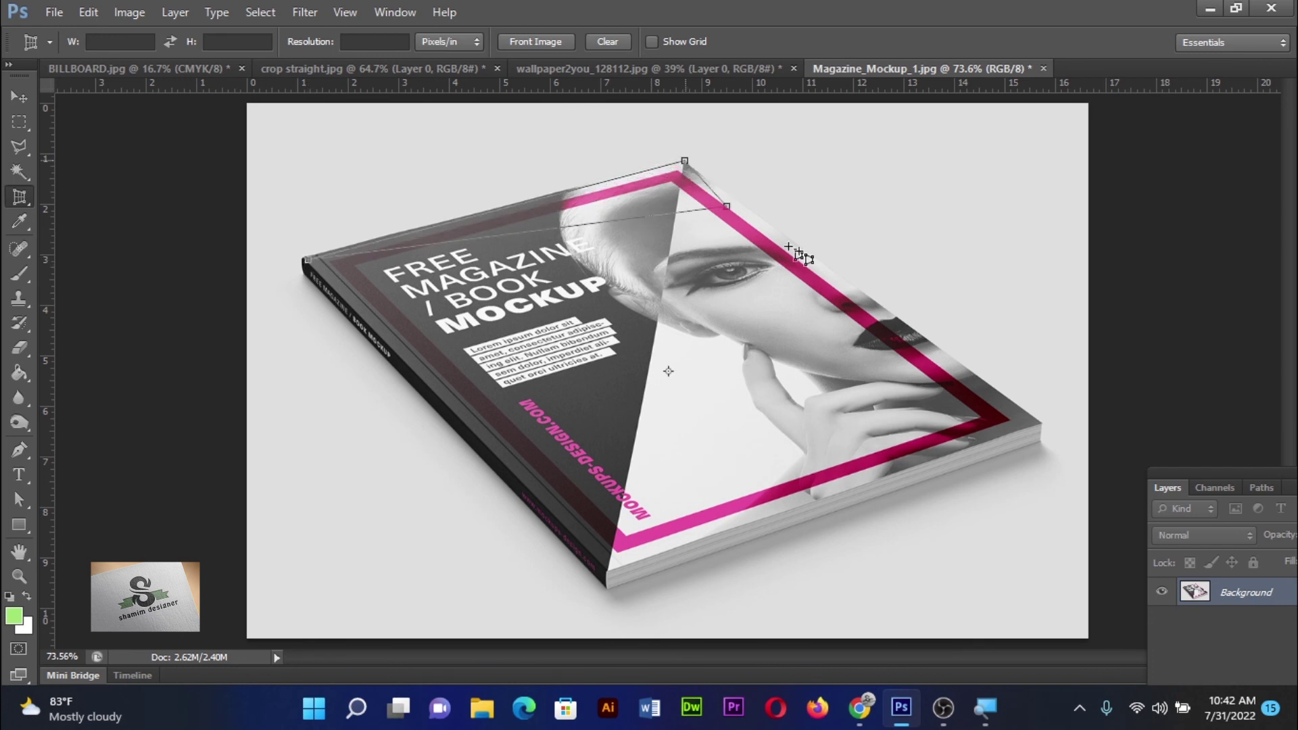
click(1041, 424)
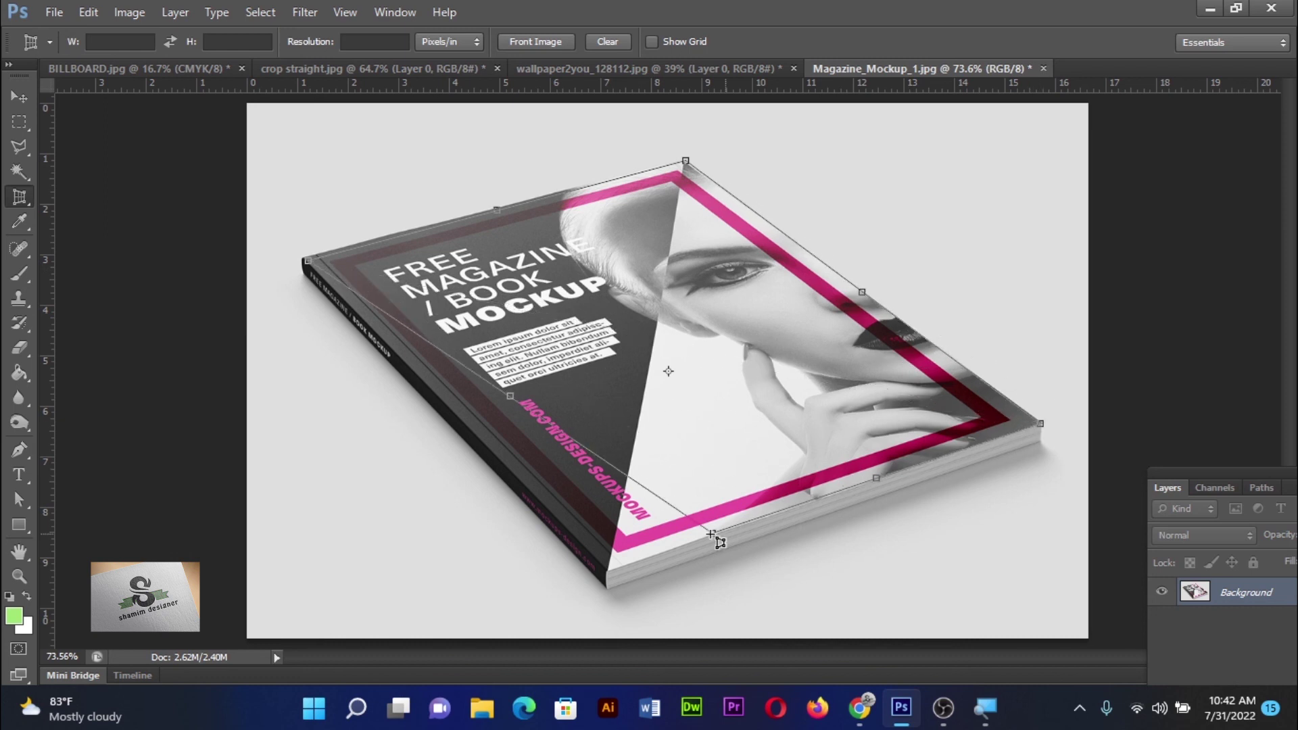
click(608, 564)
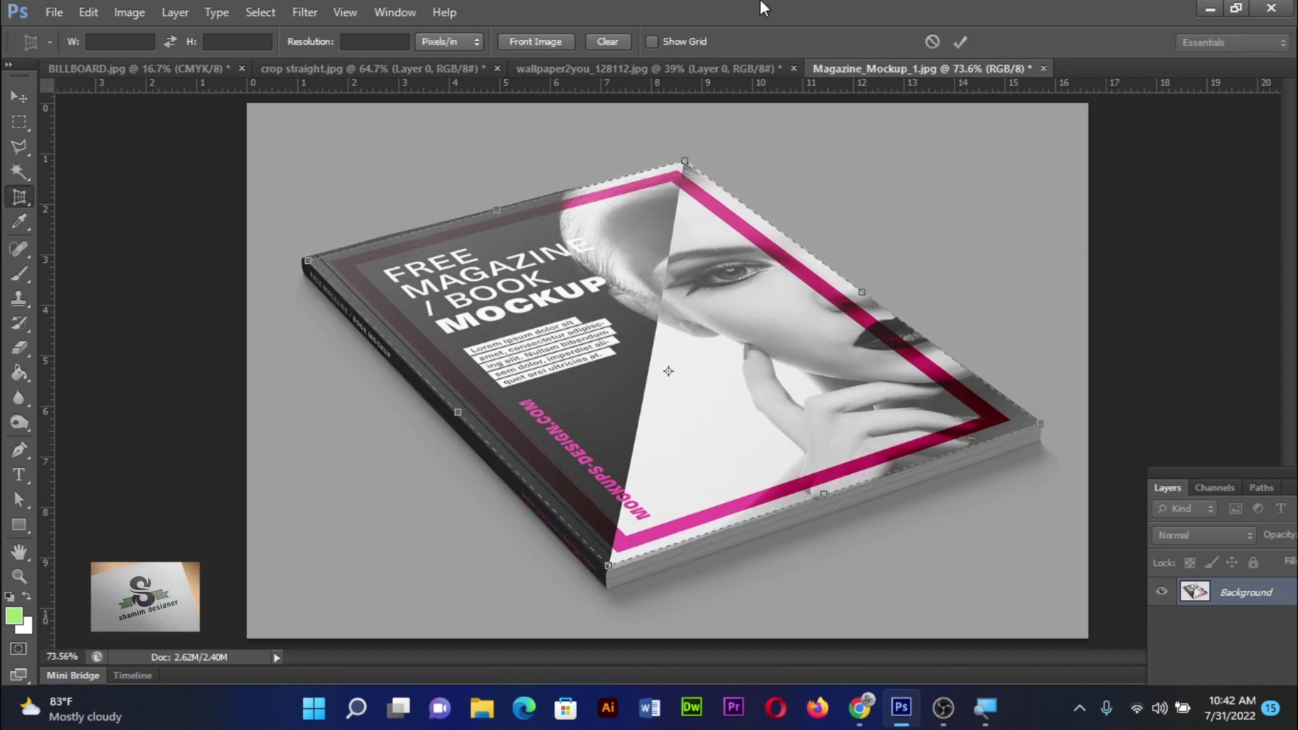
Hide the crop grid, cancel the perspective crop, and switch to the Move tool.
click(652, 41)
click(933, 43)
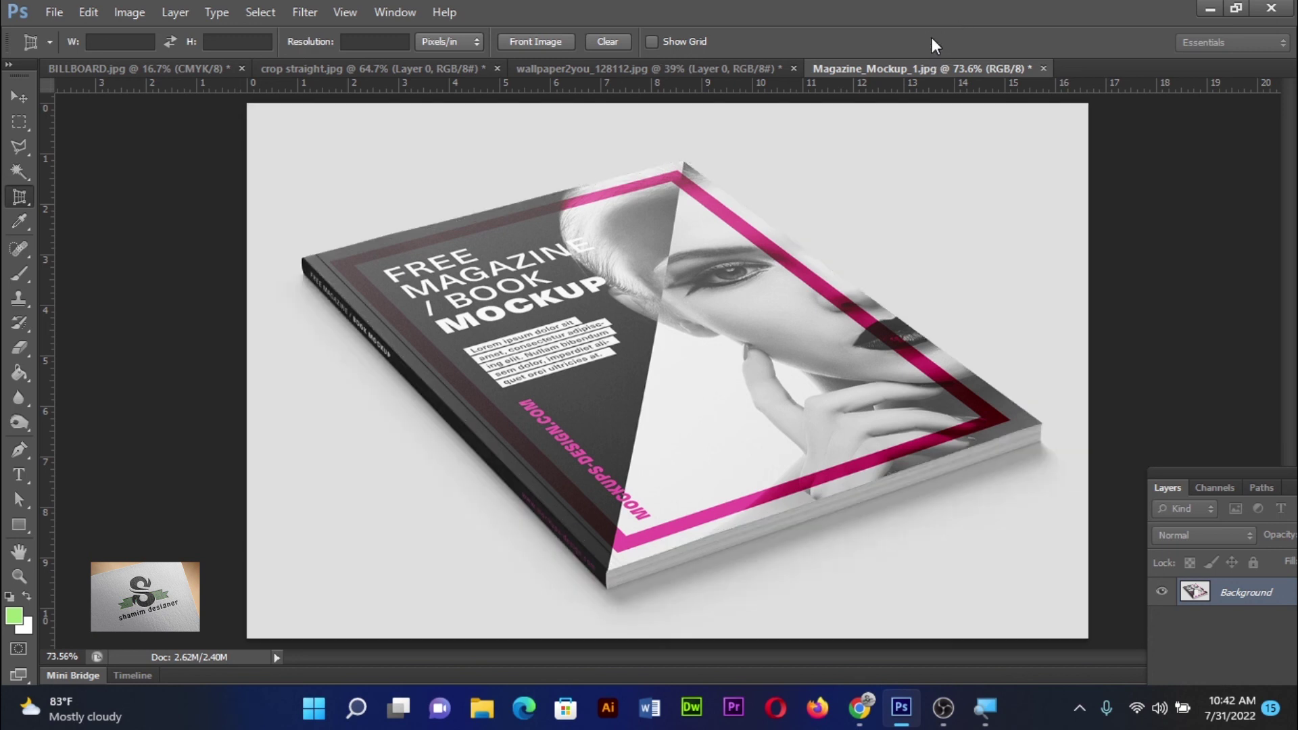
click(19, 97)
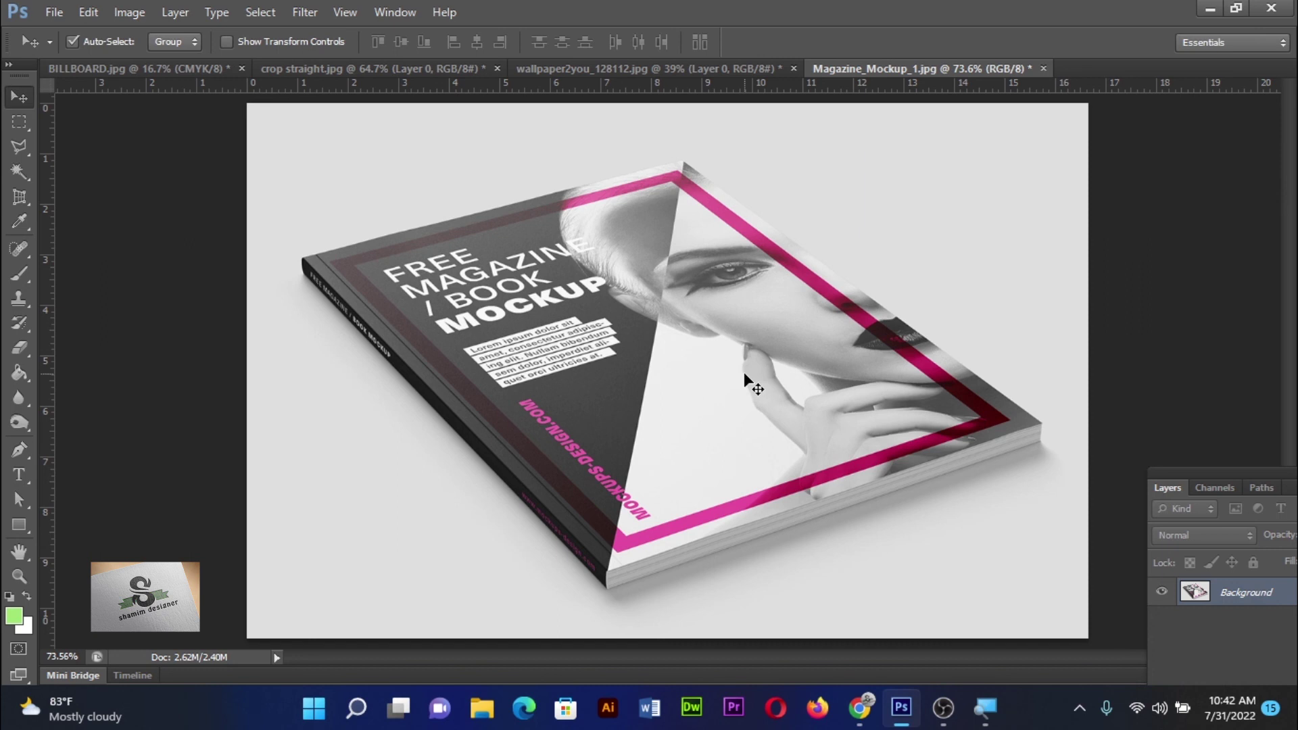